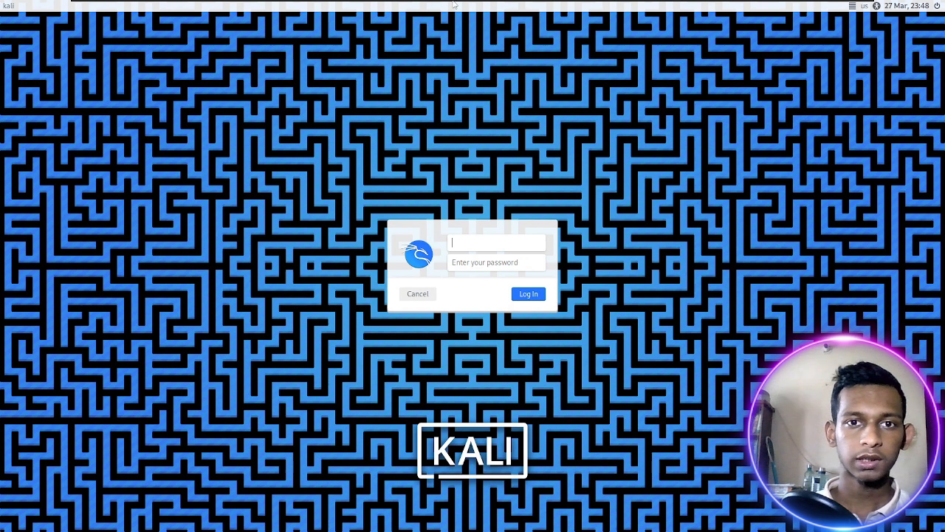
- Log in to the Kali desktop as kali, entering the account password
mouse_move(448, 7)
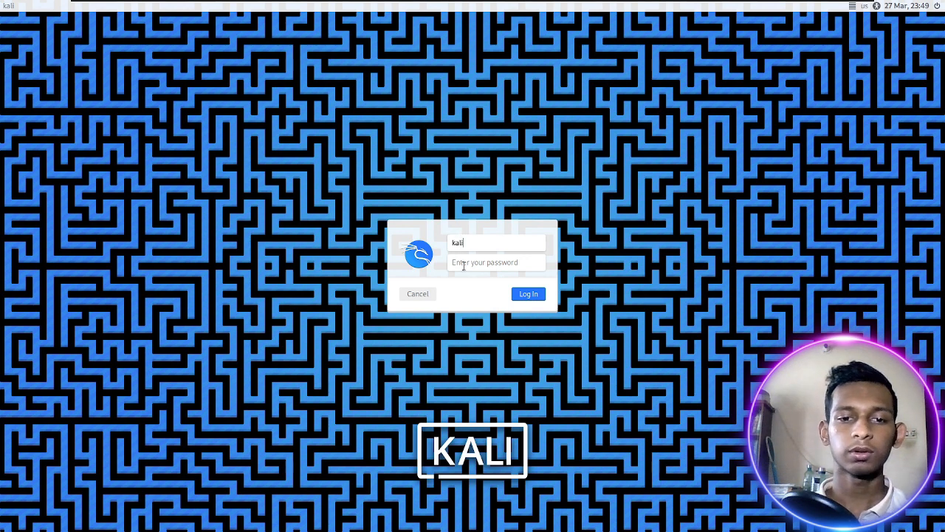
left_click(464, 266)
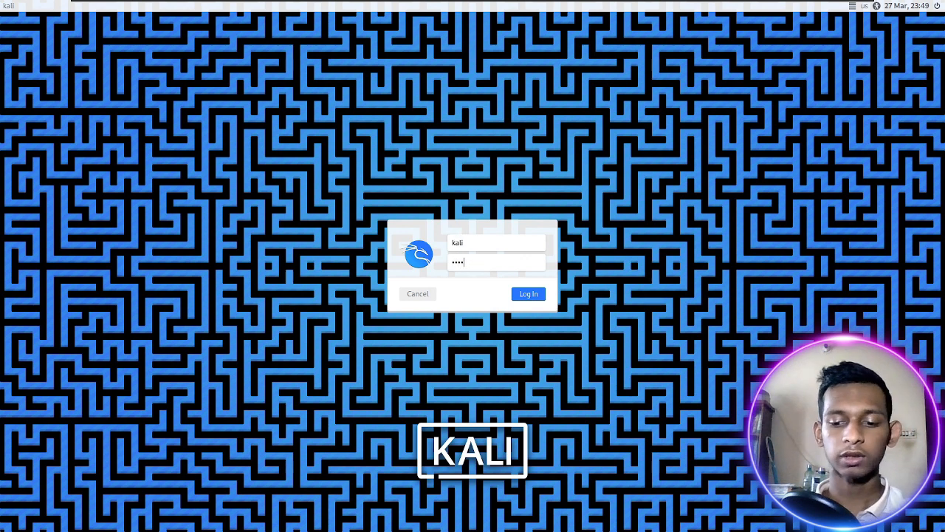
key("Return")
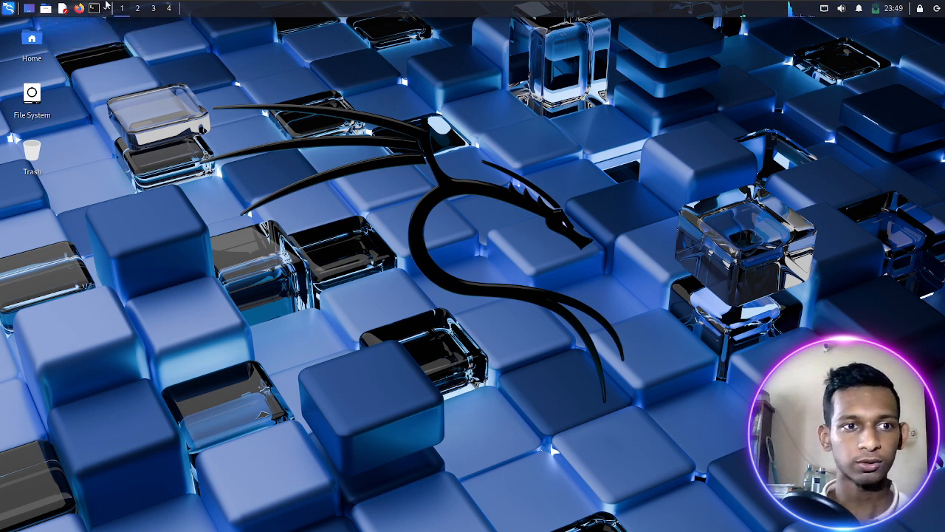
- Open a terminal and run the owasp-zap command
mouse_move(104, 2)
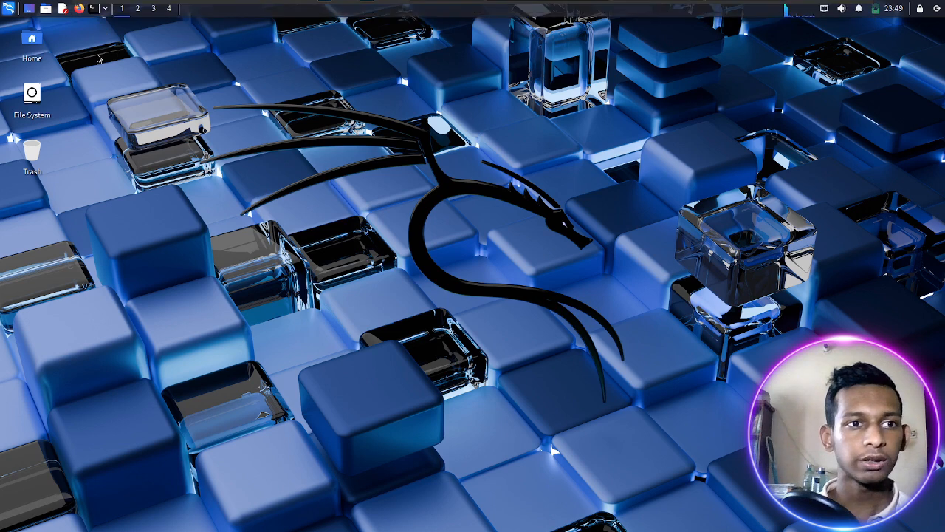
key("ctrl+alt+t")
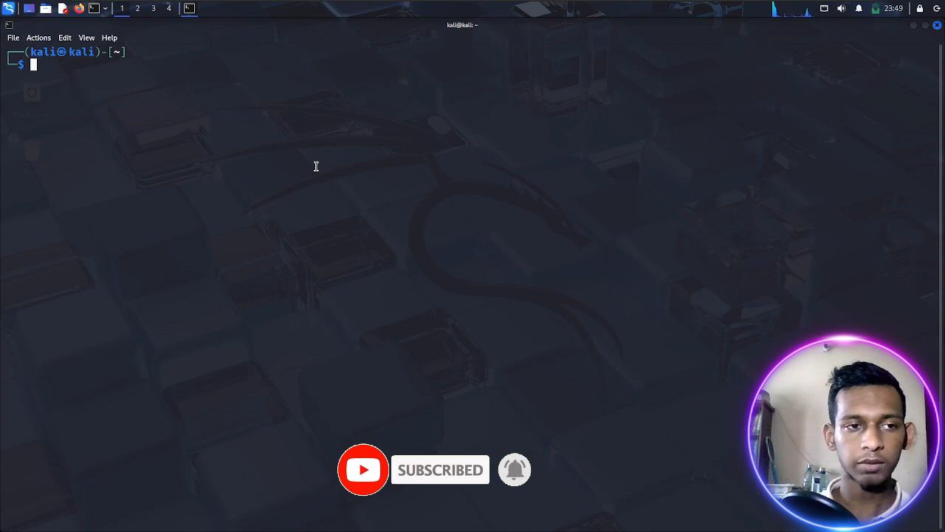
type("owas")
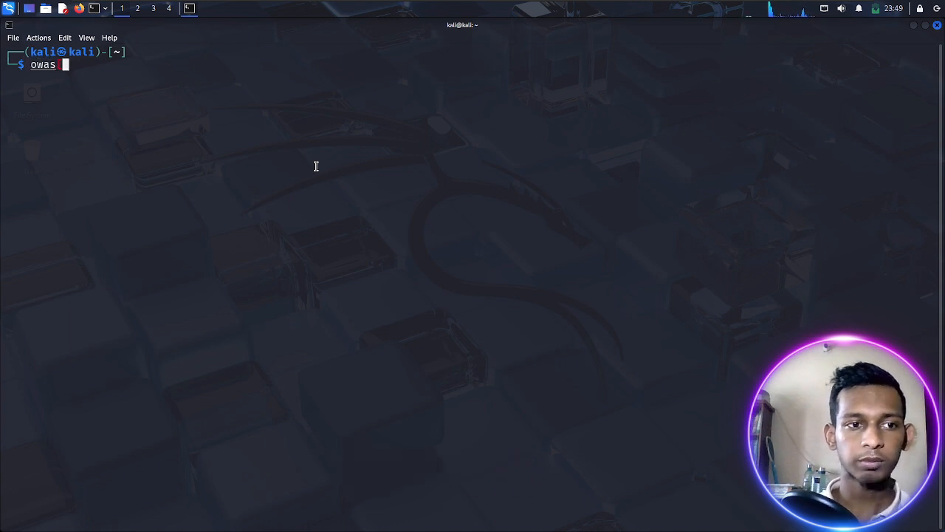
key("BackSpace")
type("p")
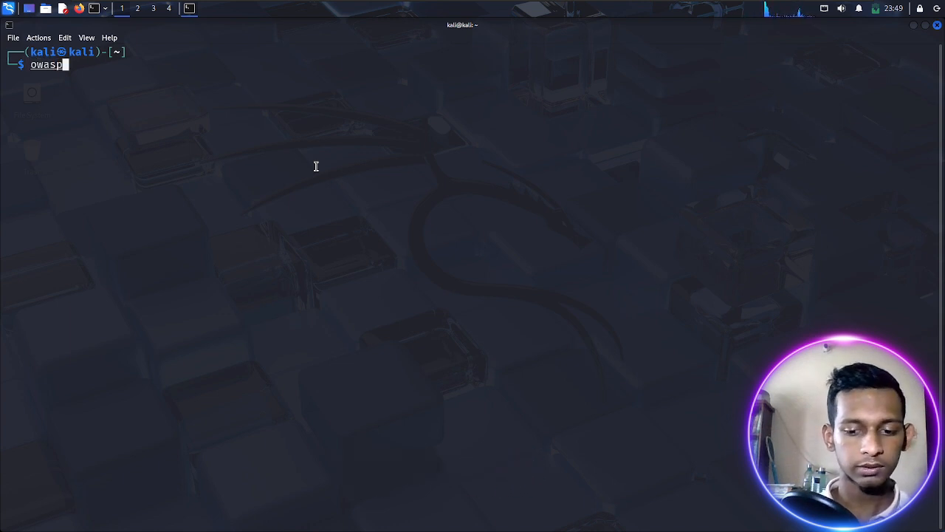
type("-zap")
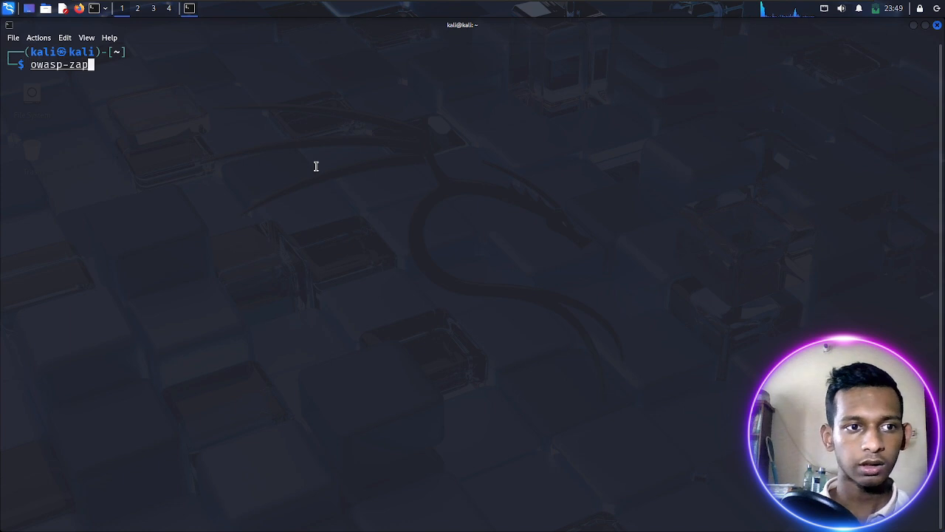
key("Return")
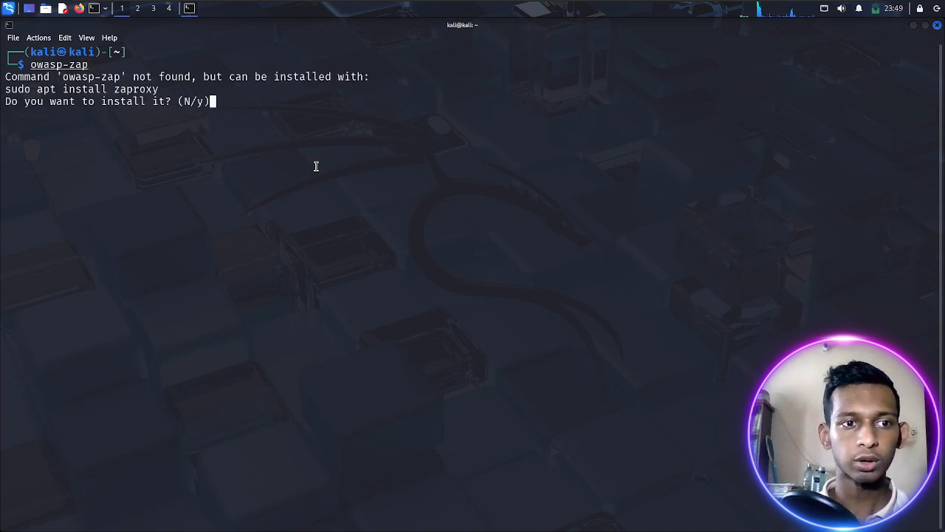
- Accept the offered zaproxy installation and enter the sudo password
type("y")
key("Return")
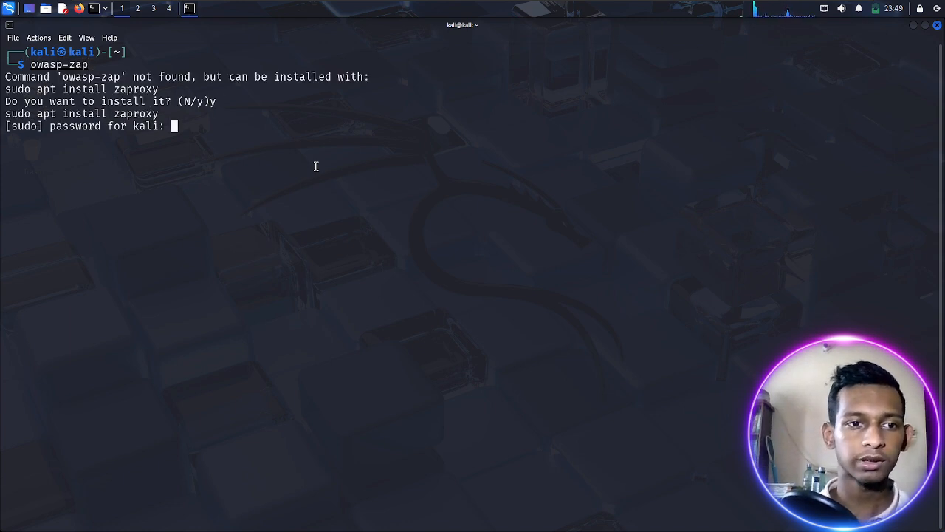
key("Return")
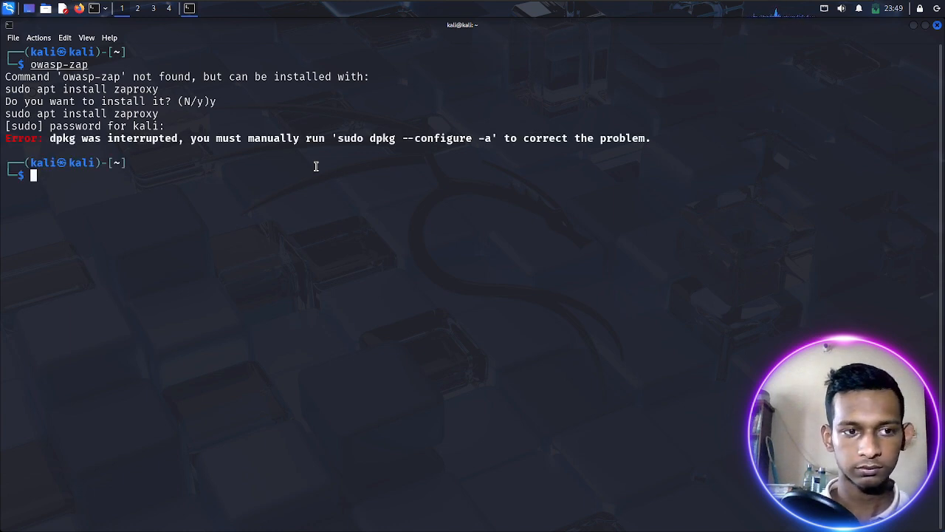
- Try running owasp-zap again and accept the offered installation
key("Up")
key("Return")
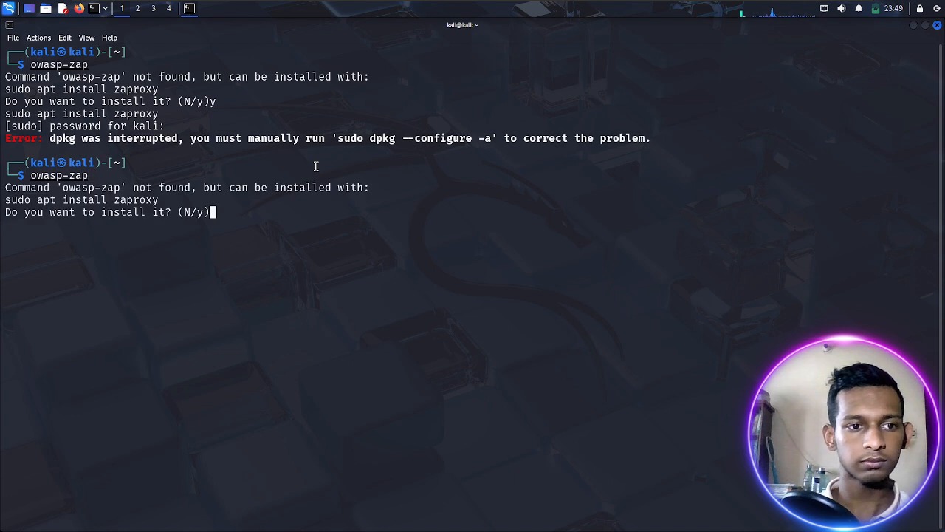
type("y")
key("Return")
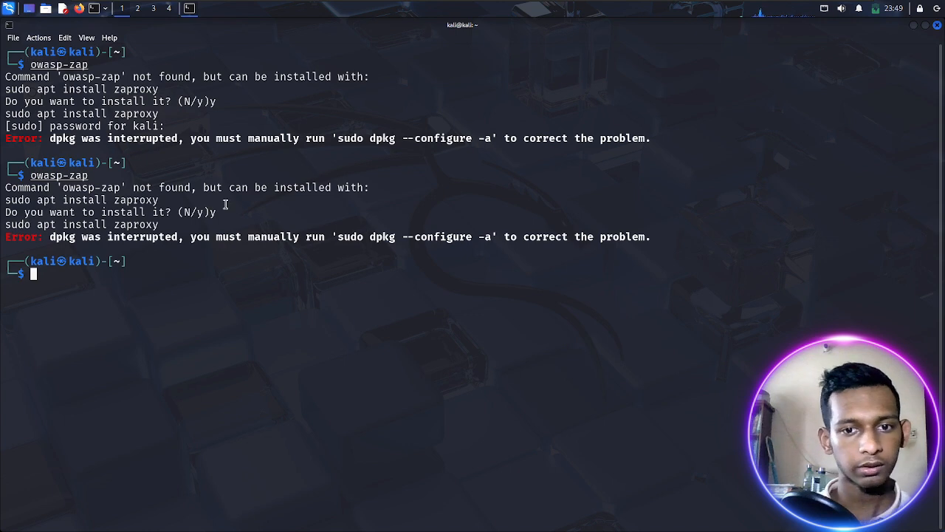
- Try to install the package directly by copying sudo apt install zaproxy from the output and running it
left_click_drag(159, 224, 6, 225)
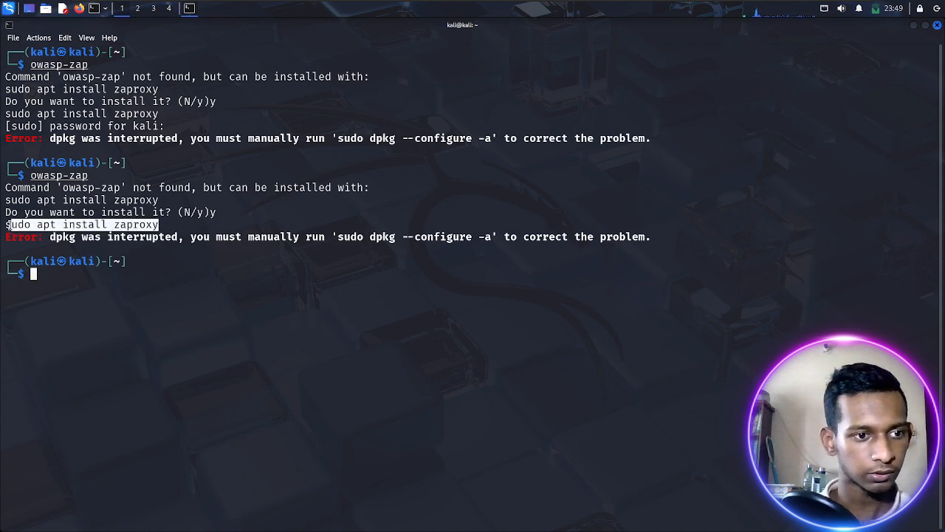
right_click(7, 225)
left_click(30, 227)
right_click(36, 277)
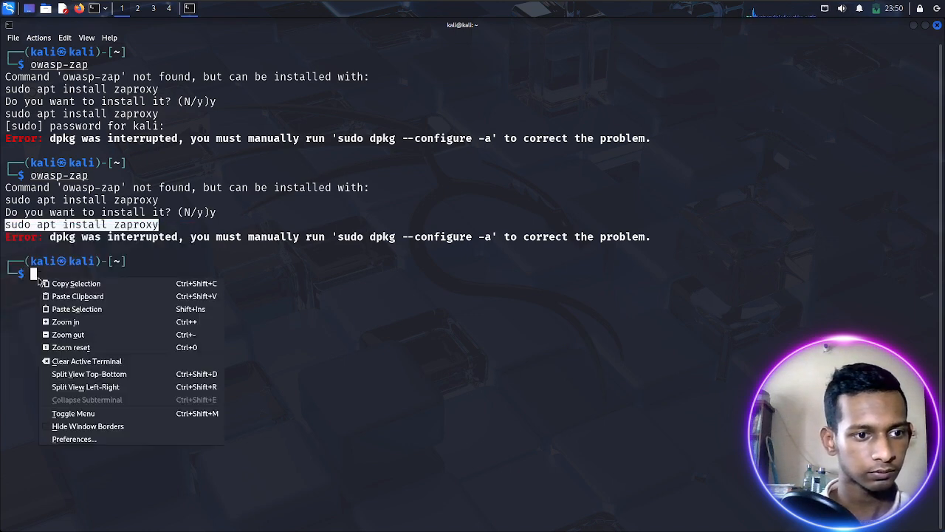
left_click(58, 290)
key("Return")
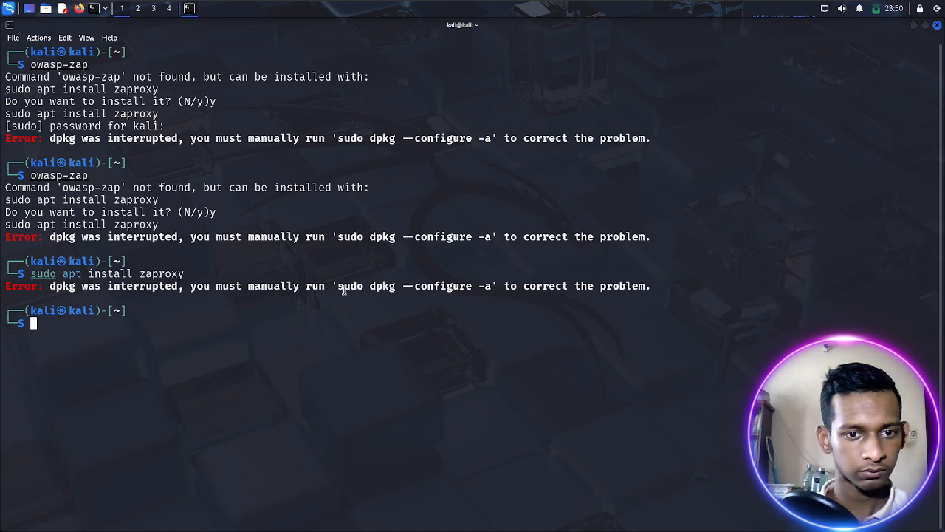
- Copy the suggested repair command sudo dpkg --configure -a from the error message and run it
left_click_drag(338, 290, 492, 289)
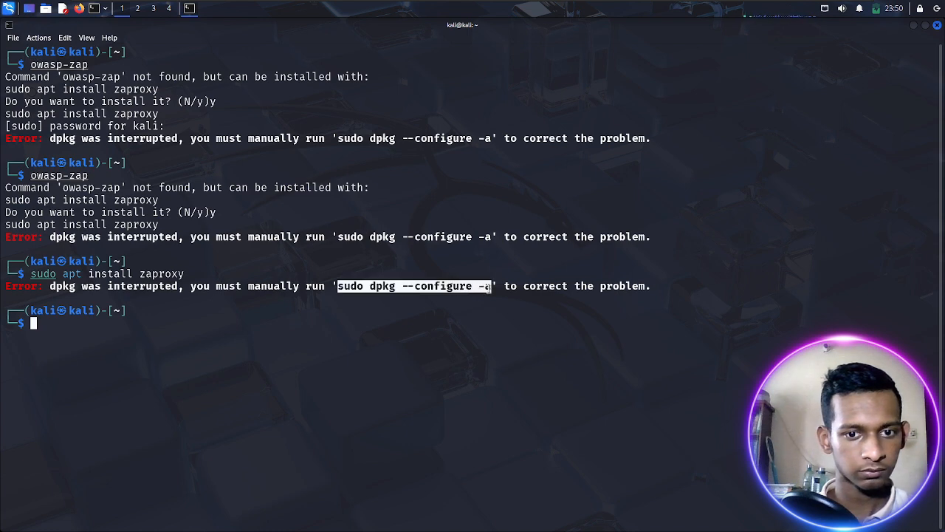
right_click(493, 292)
left_click(496, 297)
right_click(46, 330)
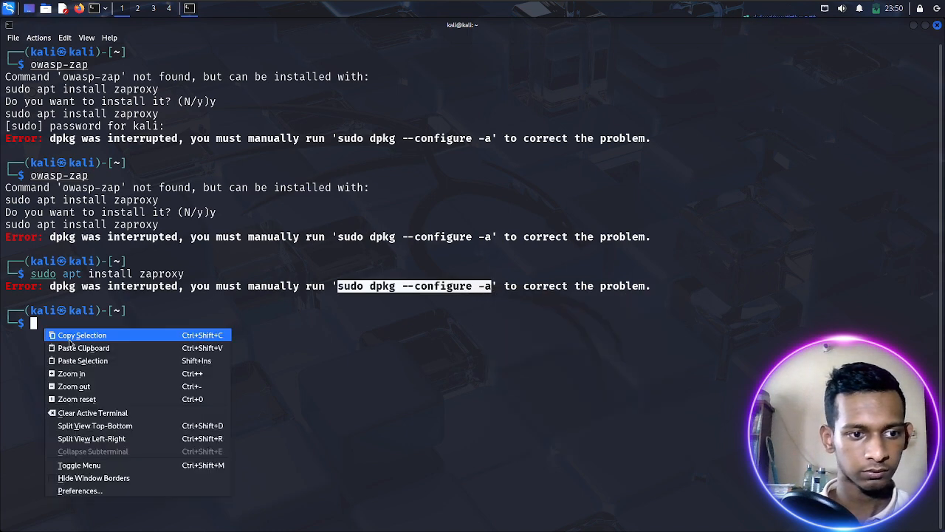
left_click(76, 348)
key("Return")
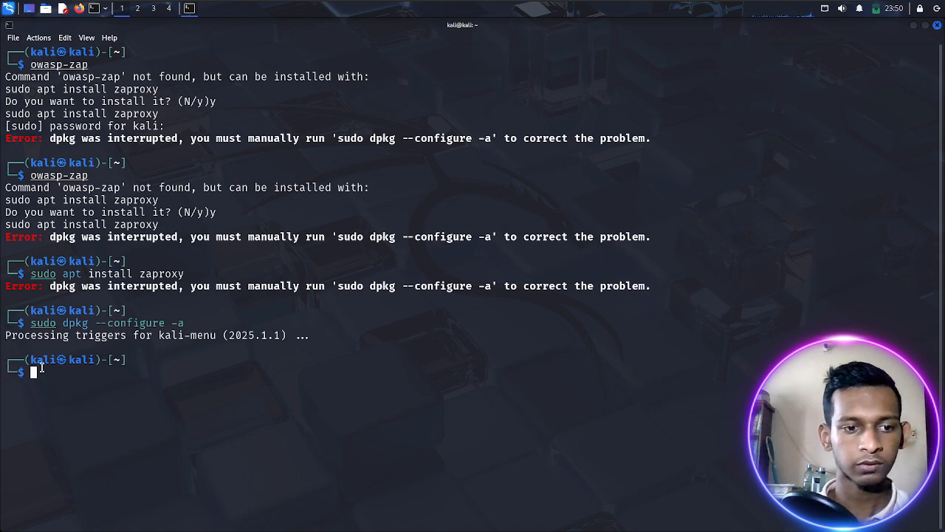
- Recall the owasp-zap command from the history, run it and agree to install zaproxy
key("Up")
key("Up")
key("Up")
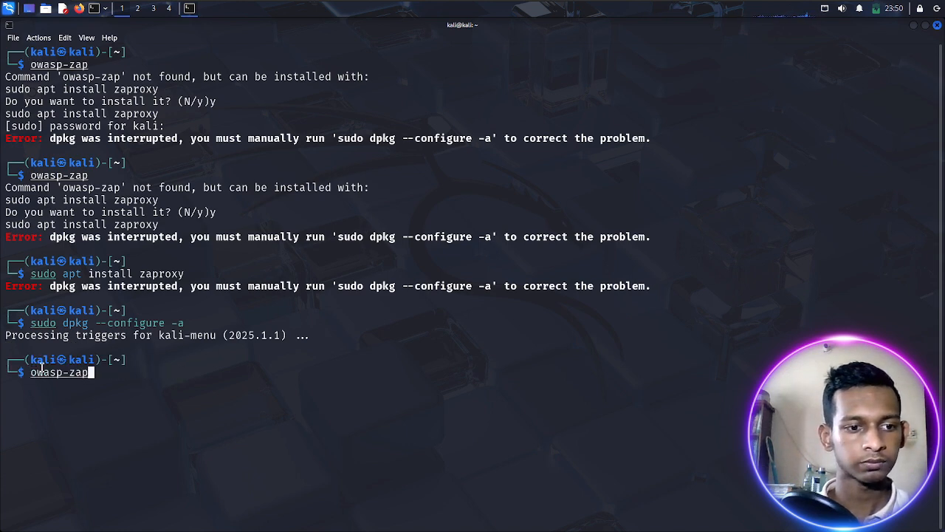
key("Return")
type("y")
key("Return")
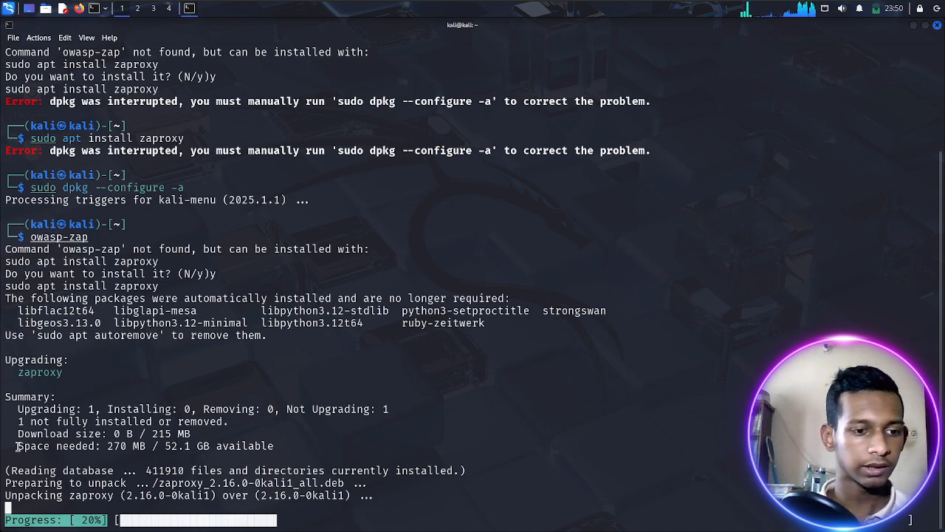
left_click_drag(18, 446, 151, 456)
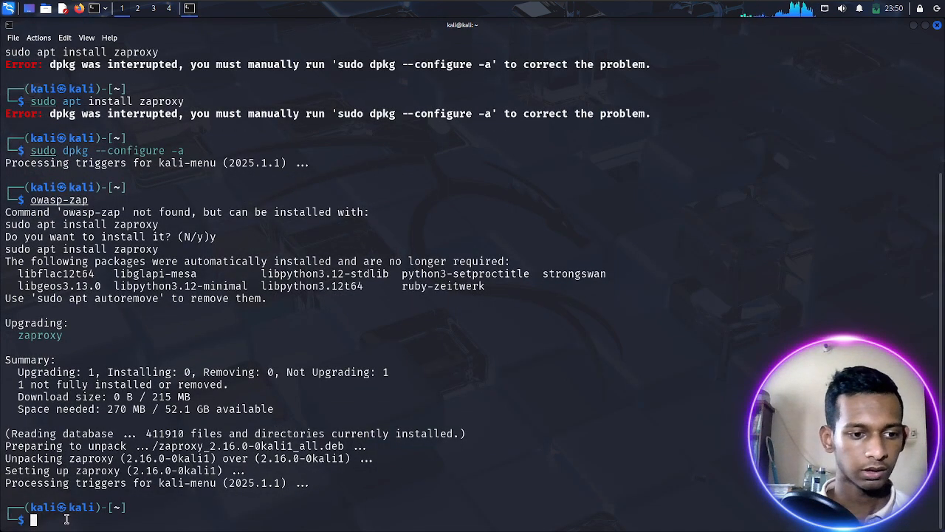
- Launch the installed ZAP program with the owasp-zap command
type("o")
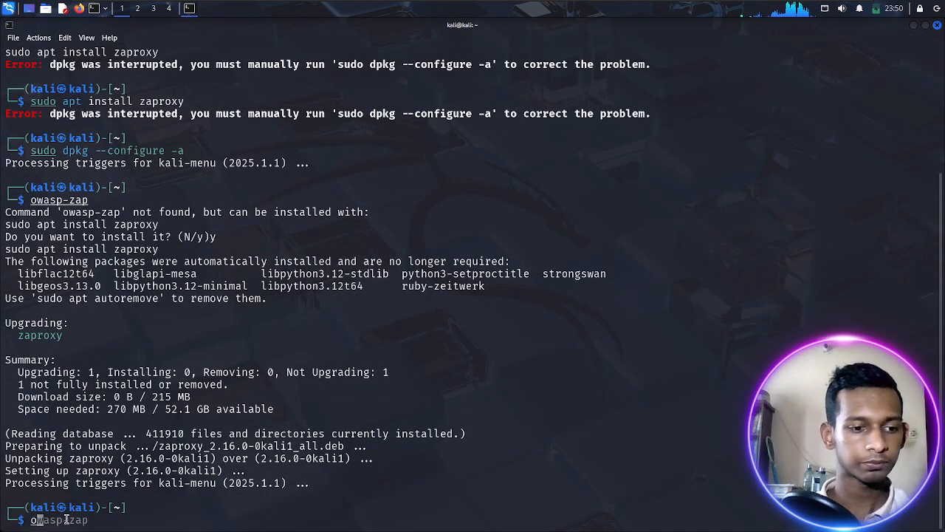
type("was")
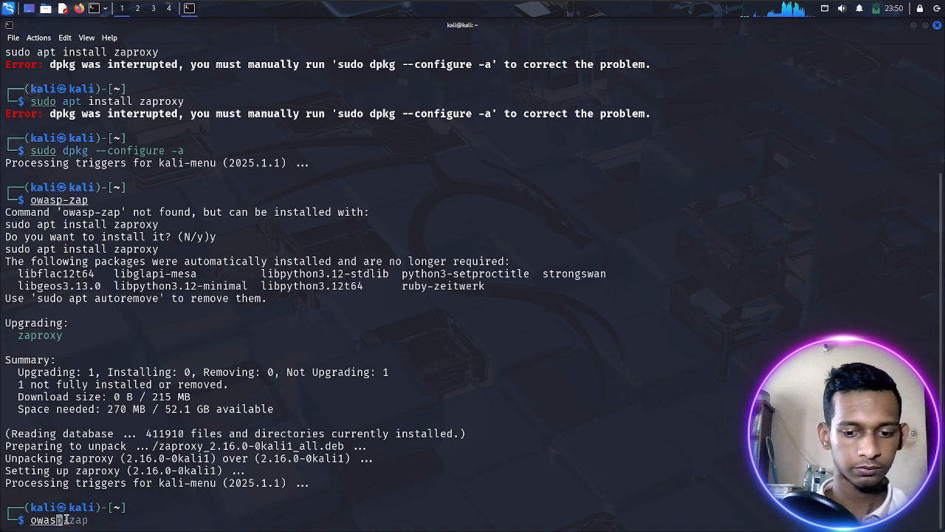
type("p-zap")
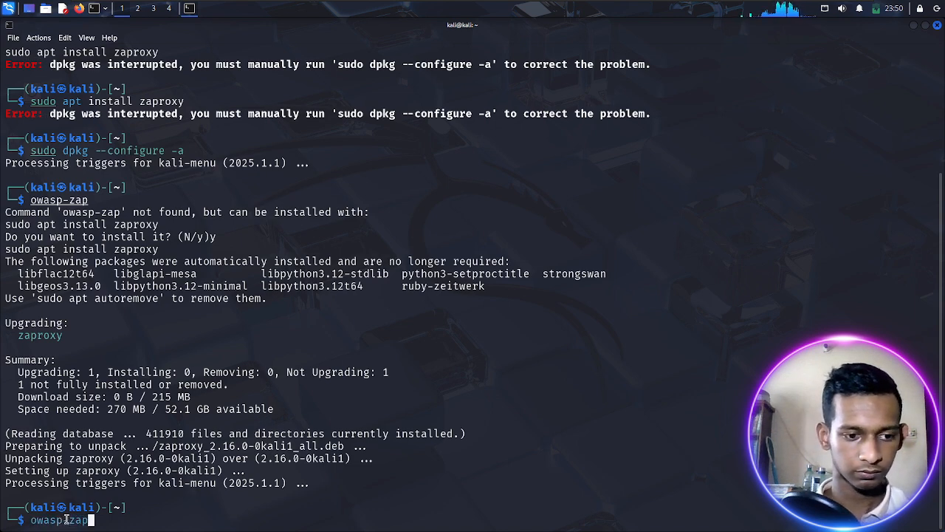
key("Return")
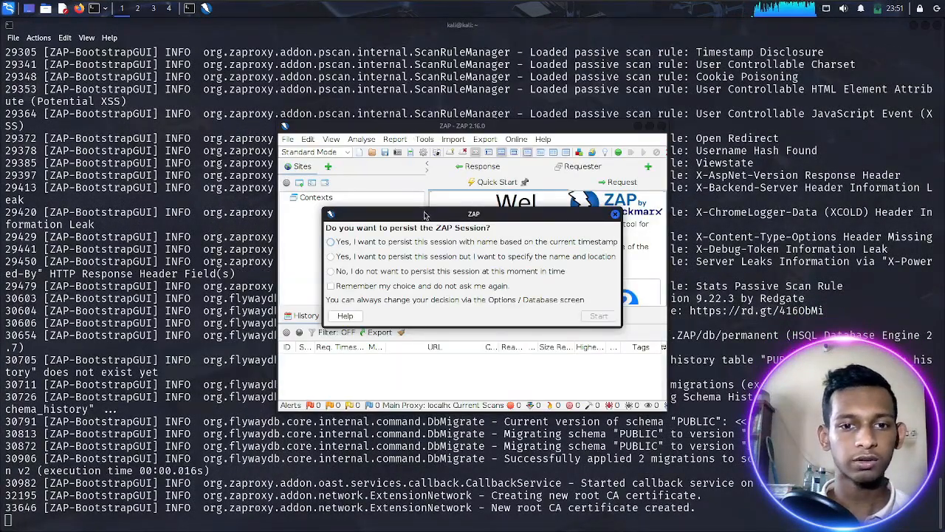
- Start ZAP with a persisted session named from the current timestamp, and maximize its window
left_click(331, 242)
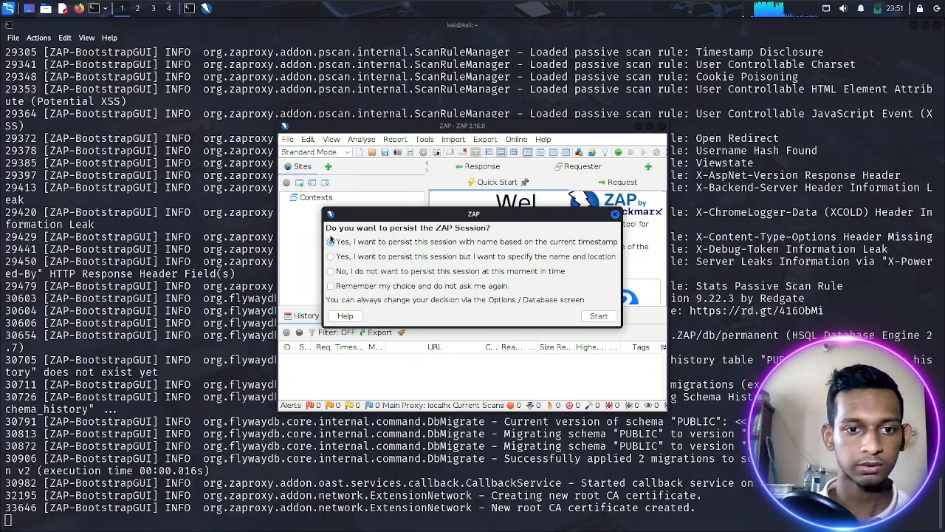
left_click(596, 317)
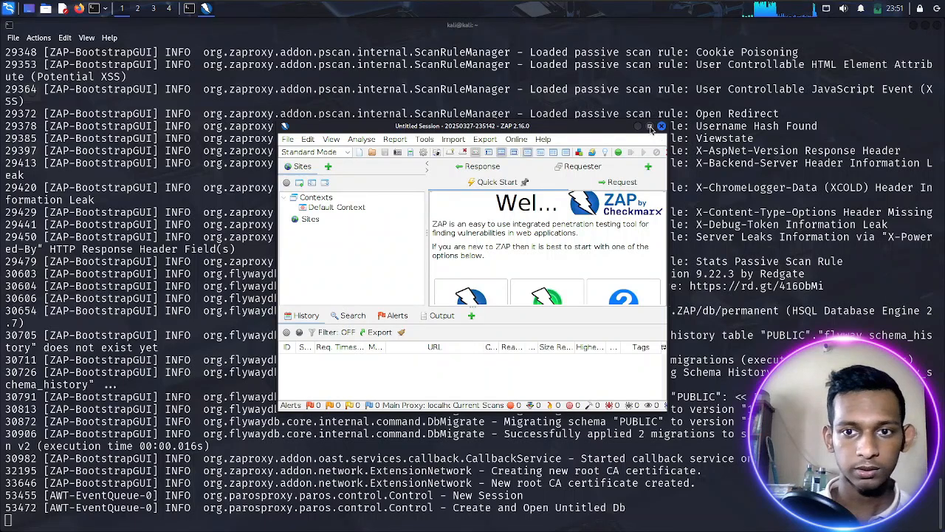
left_click(649, 127)
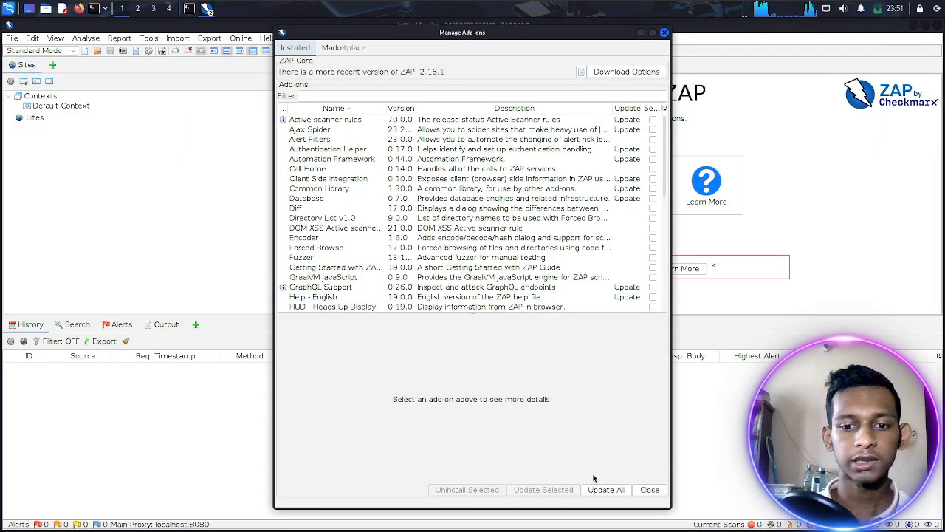
- Update all installed ZAP add-ons and minimize the Manage Add-ons dialog
left_click(595, 492)
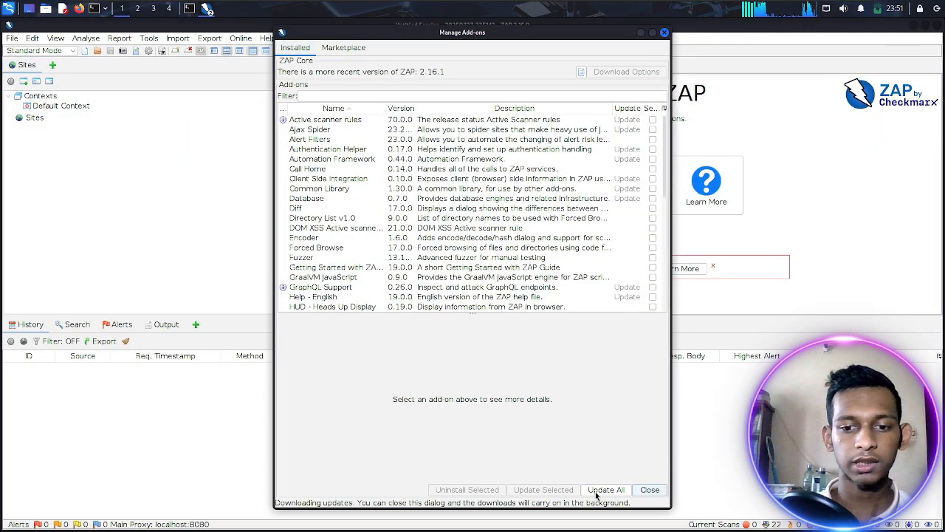
left_click(642, 34)
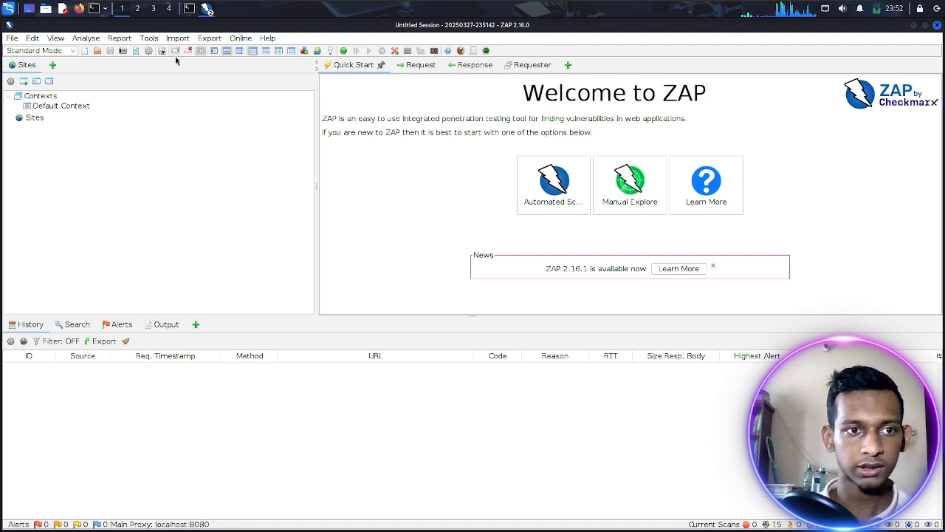
left_click(121, 39)
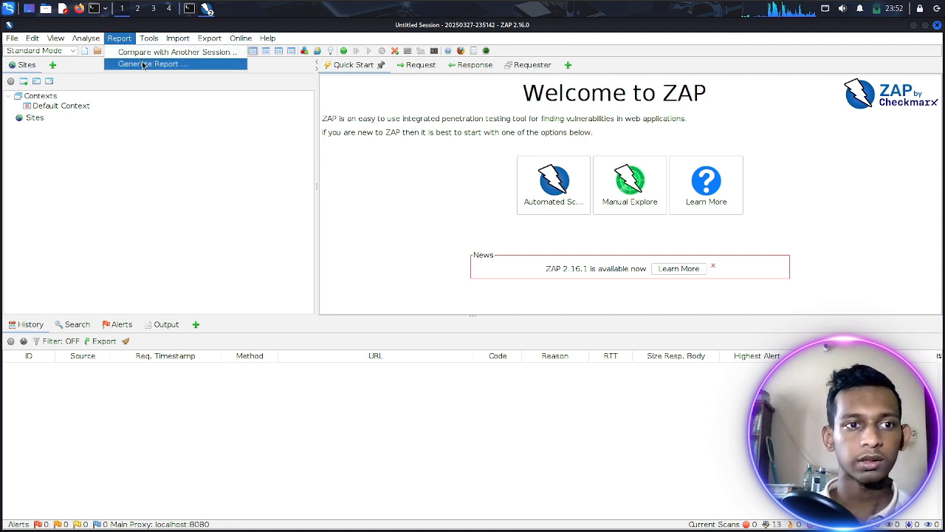
key("Escape")
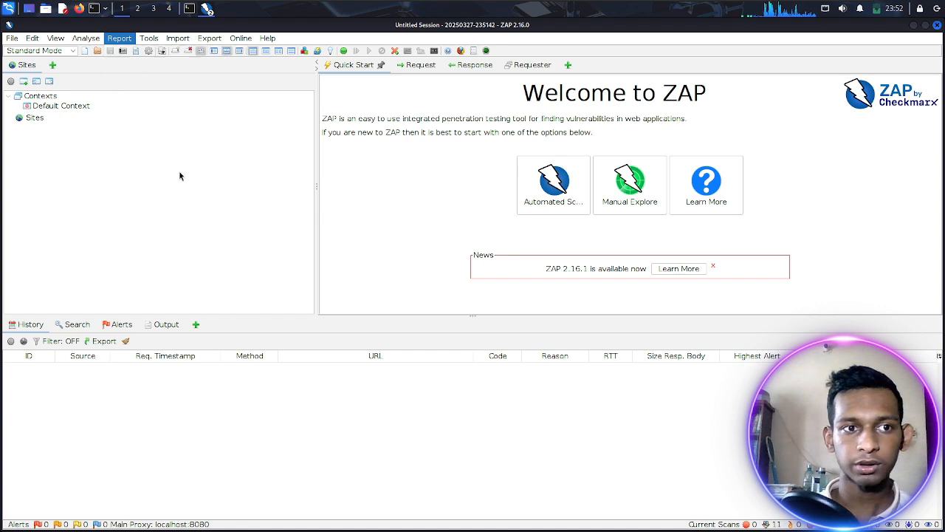
left_click(8, 38)
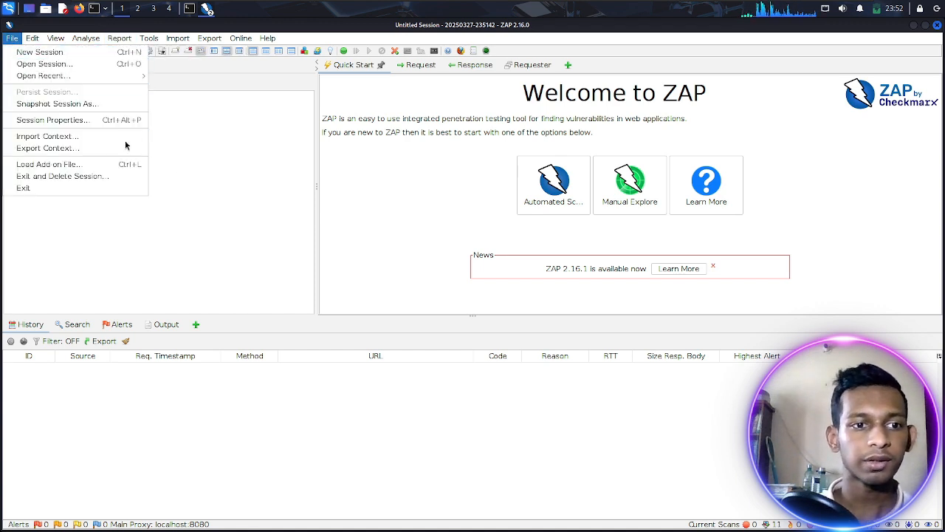
left_click(223, 148)
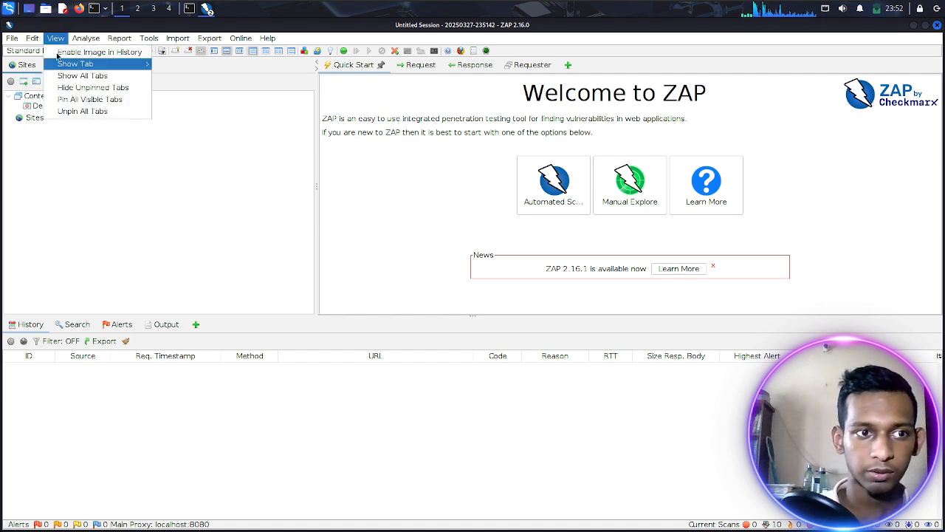
- Examine the available ZAP modes, tab display options, analysis commands and report commands
mouse_move(50, 57)
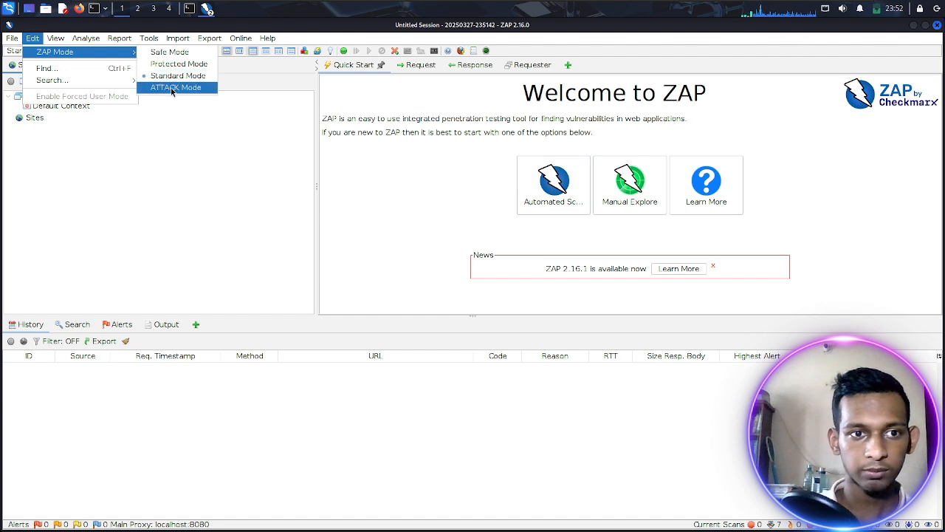
left_click(217, 161)
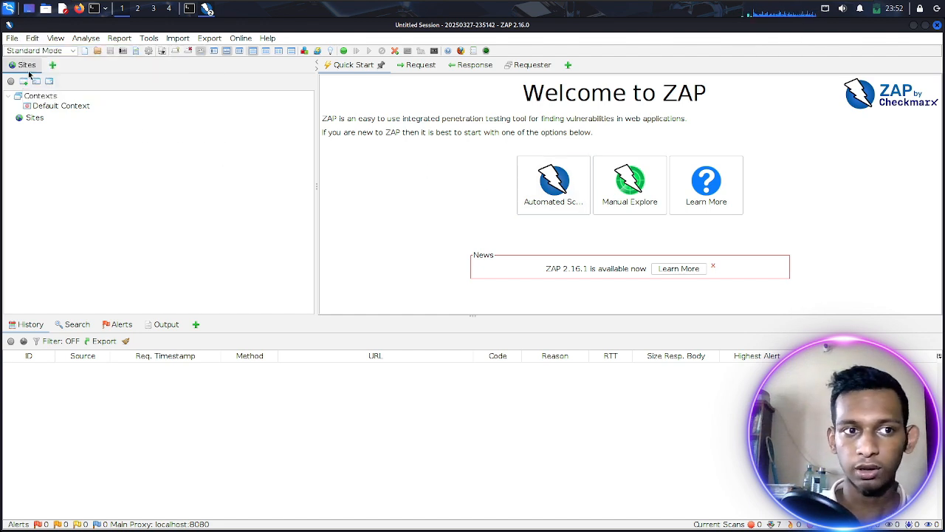
left_click(55, 38)
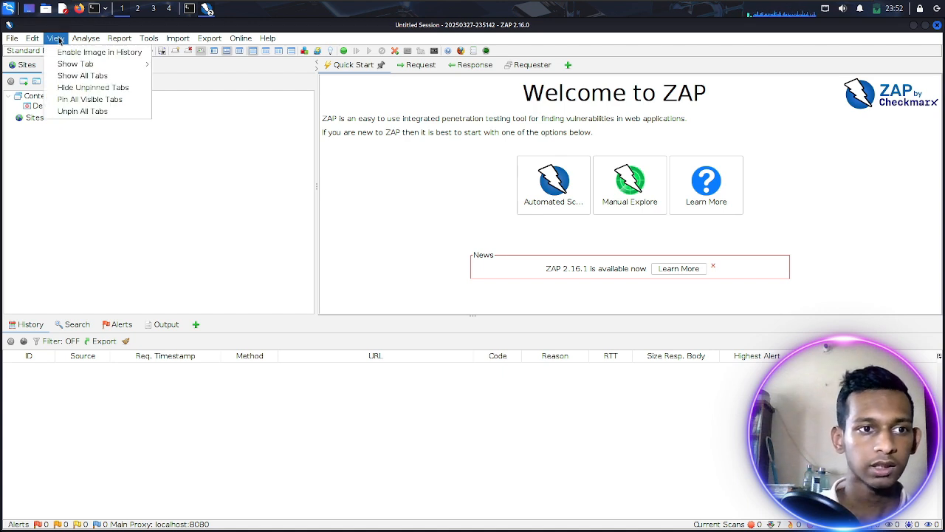
left_click(166, 227)
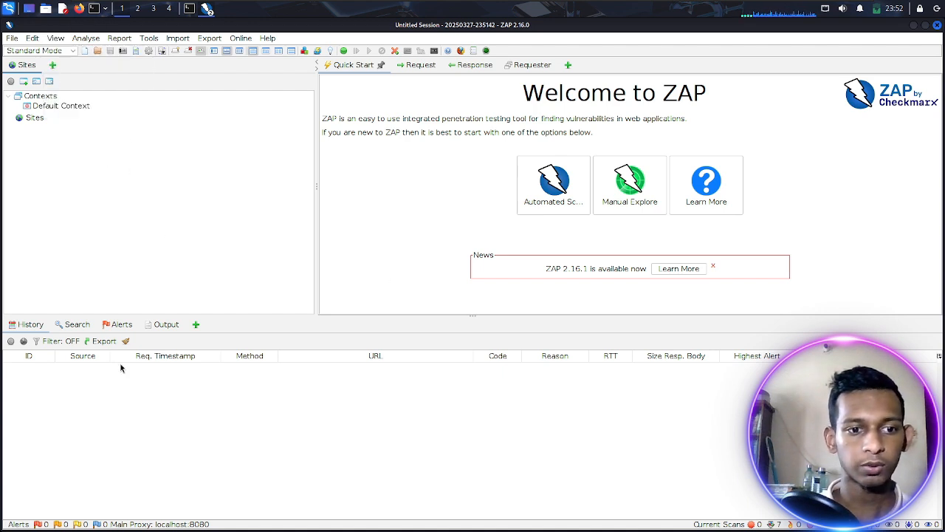
left_click(86, 38)
left_click(127, 38)
left_click(127, 37)
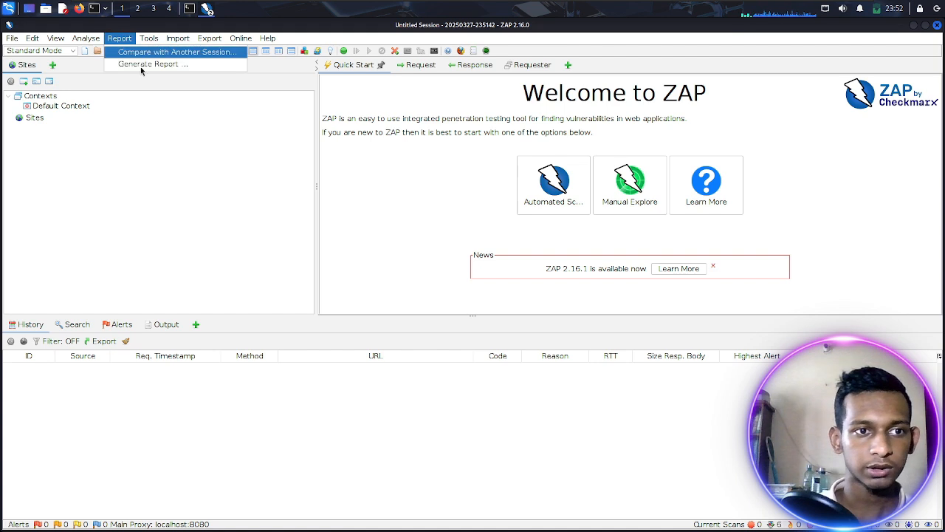
key("Right")
key("Left")
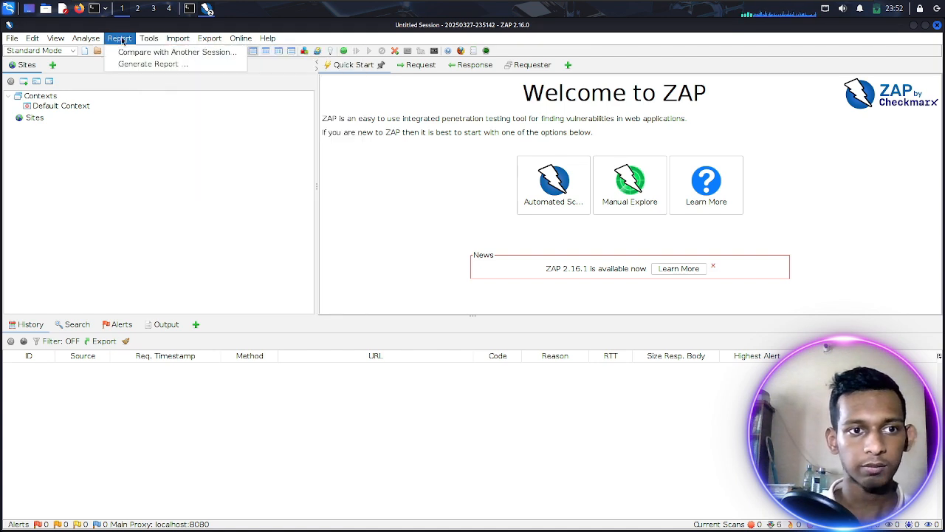
- Review ZAP's scanning and request tools, its import and export options, and its online resources
mouse_move(151, 43)
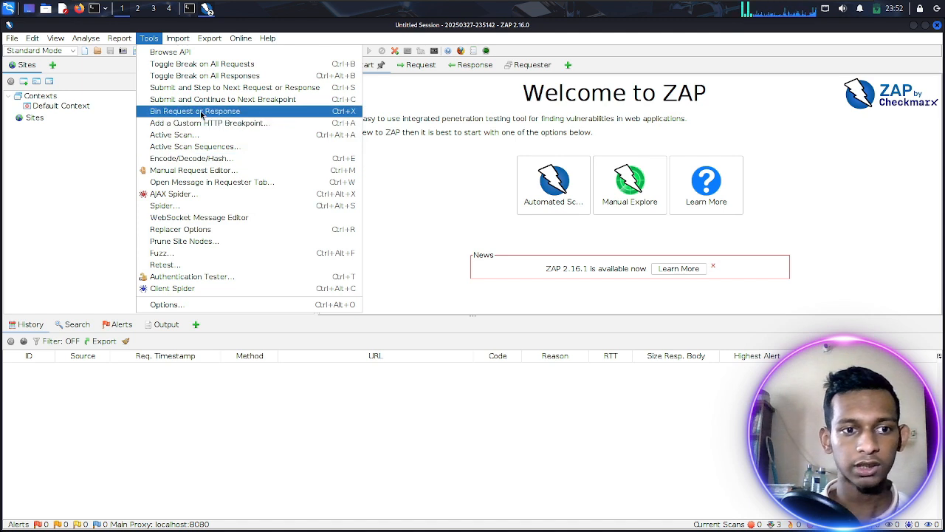
left_click(462, 192)
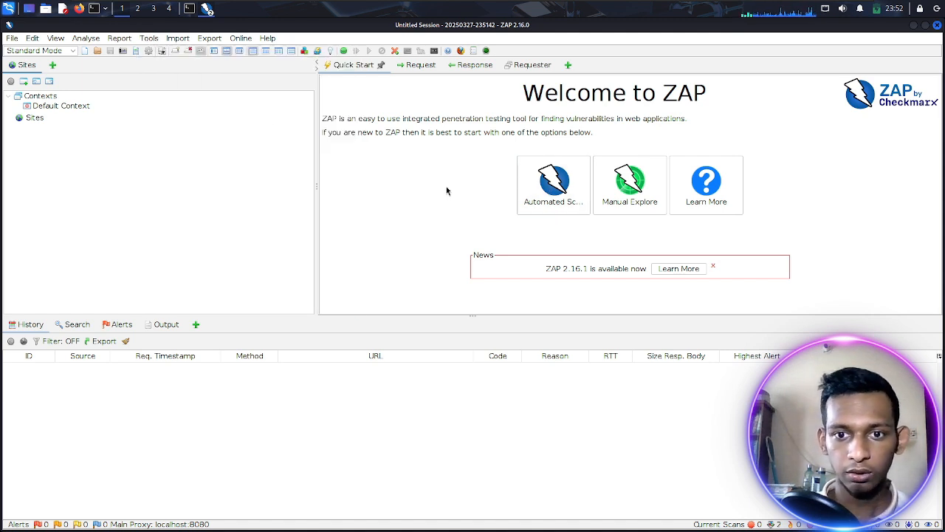
left_click(178, 39)
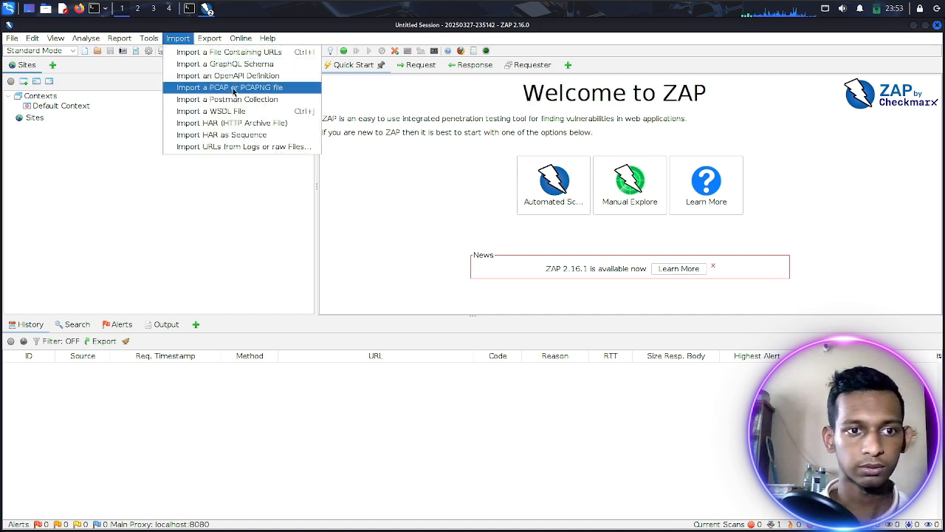
mouse_move(209, 38)
mouse_move(177, 38)
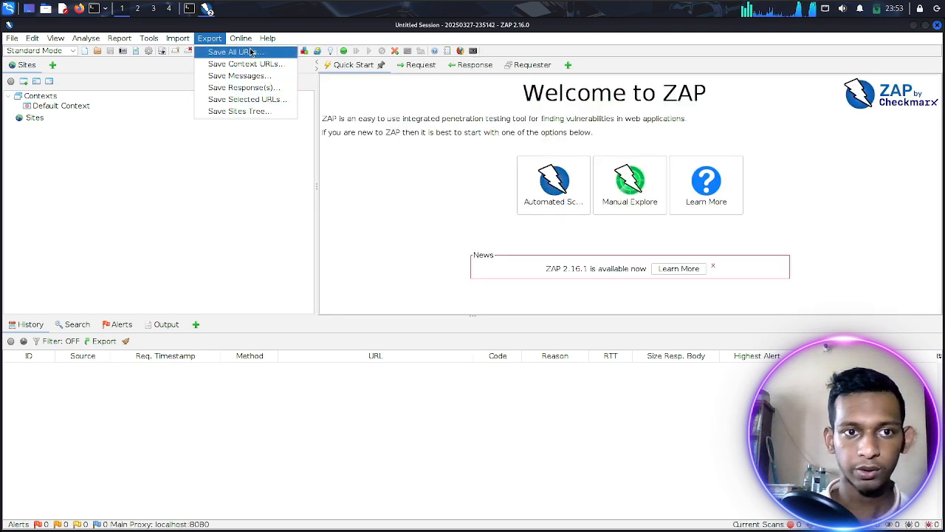
mouse_move(247, 41)
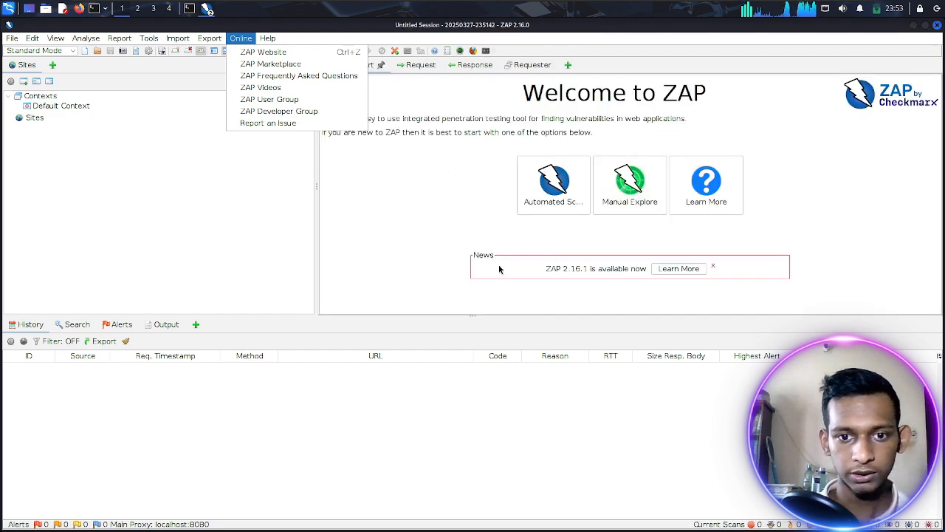
left_click(247, 173)
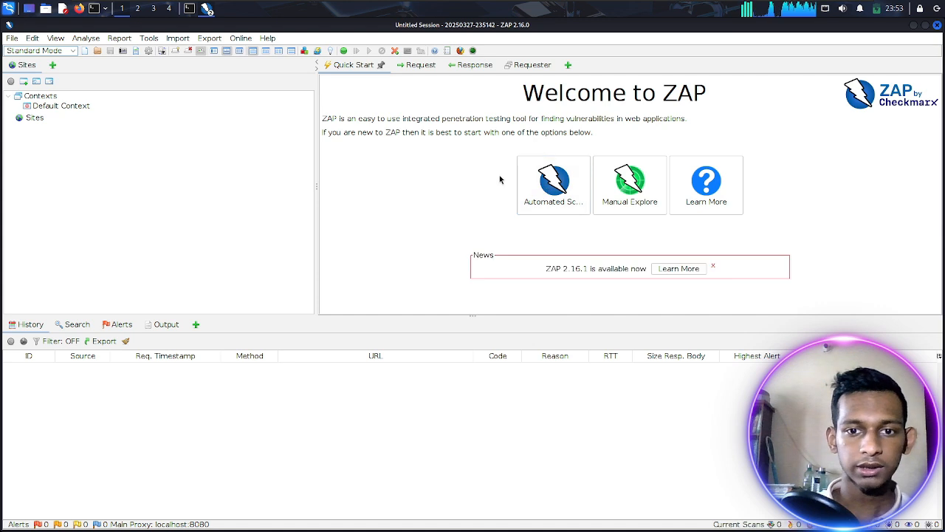
- Open the Automated Scan setup from the ZAP welcome screen
left_click(558, 186)
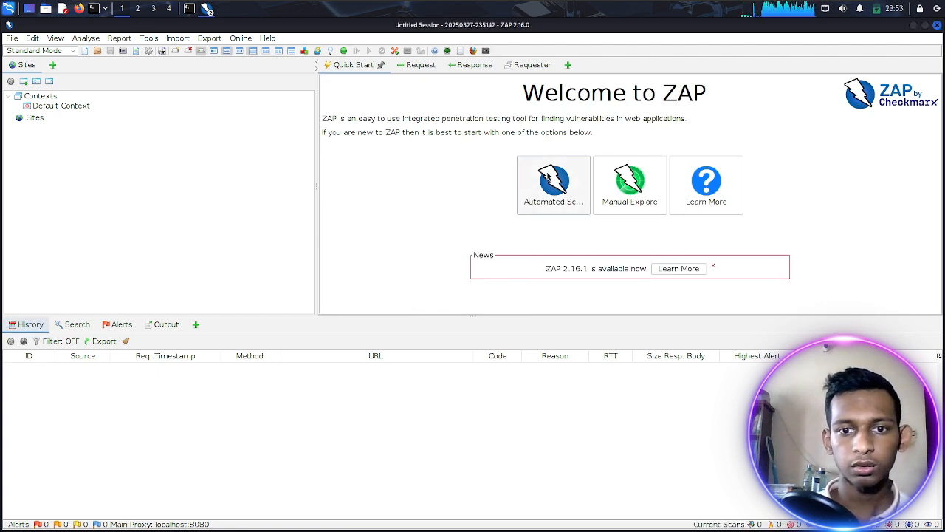
left_click(553, 186)
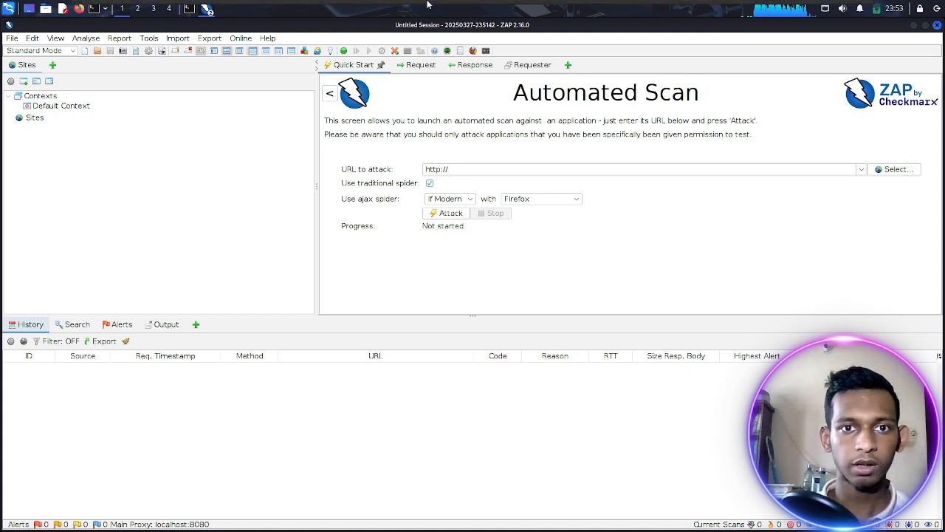
- Switch to the Metasploitable virtual machine and log in with the account's username and password
mouse_move(432, 4)
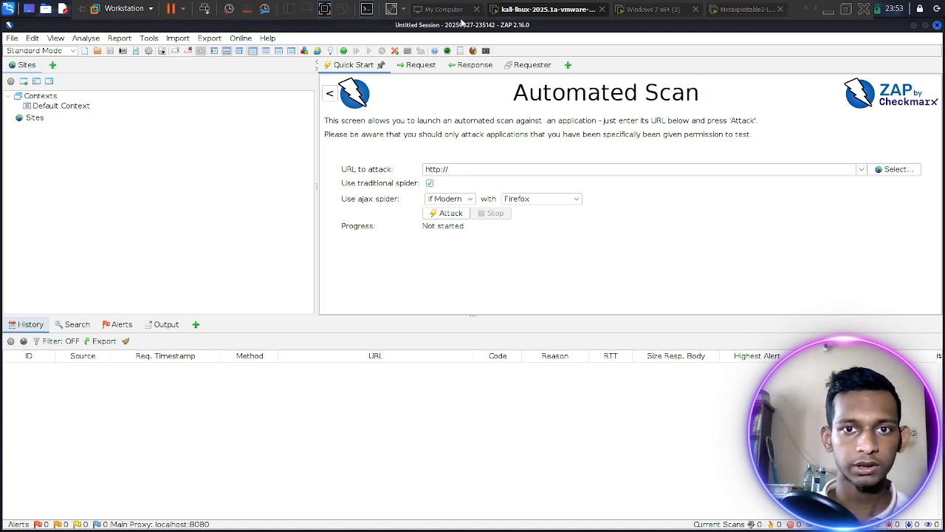
left_click(731, 9)
left_click(411, 351)
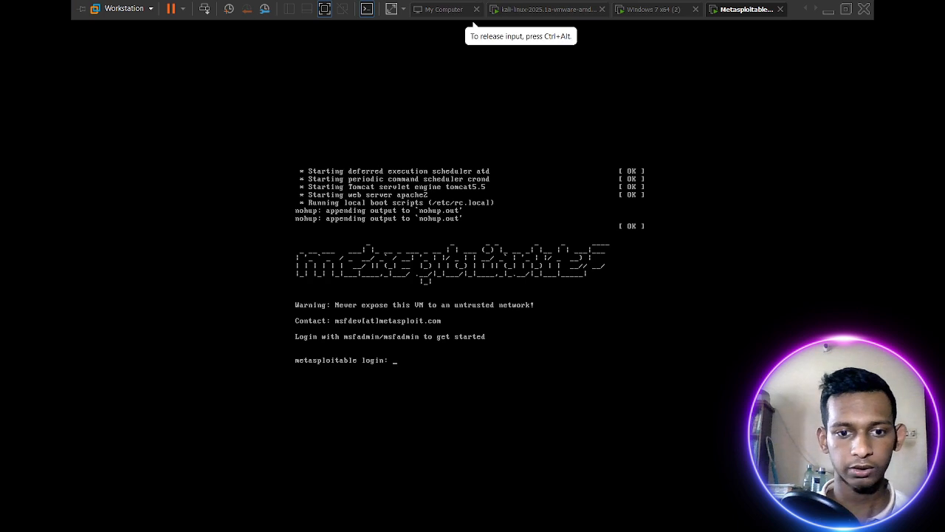
type("msfa")
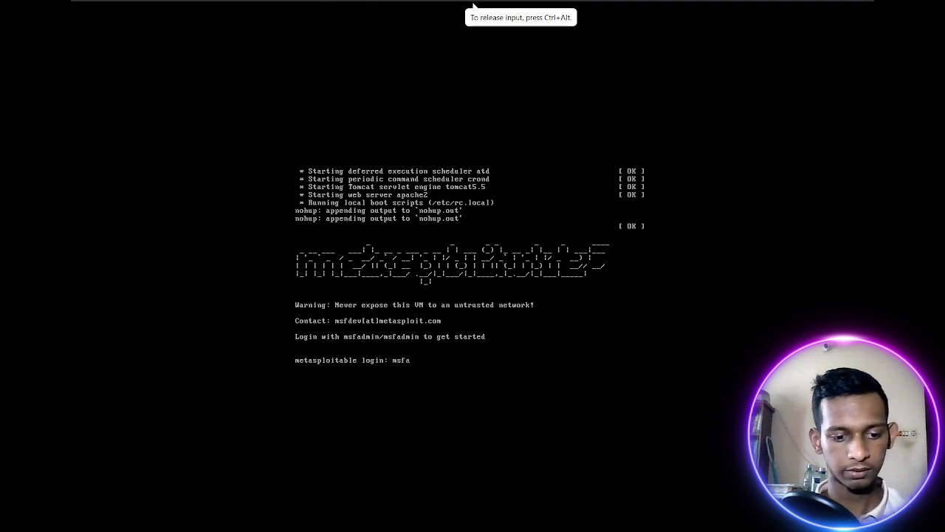
type("dmin")
key("Return")
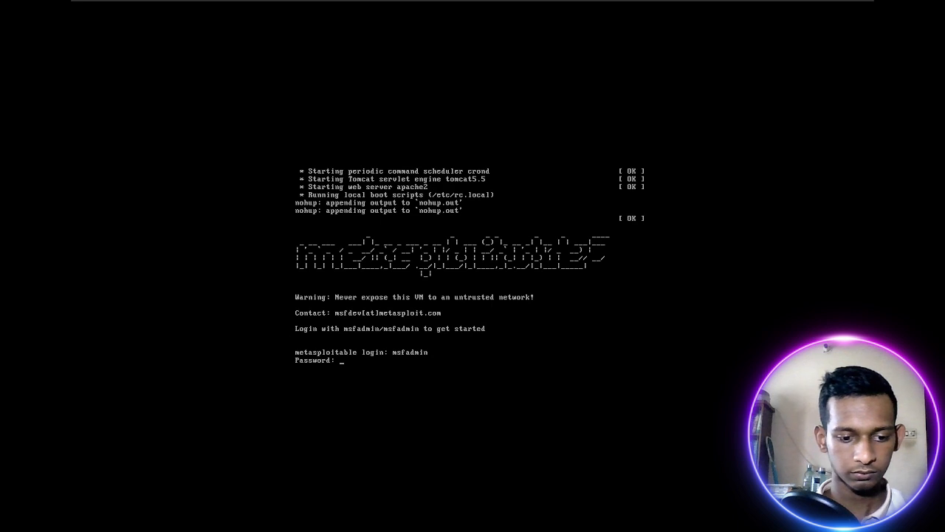
type("msfadmin")
key("Return")
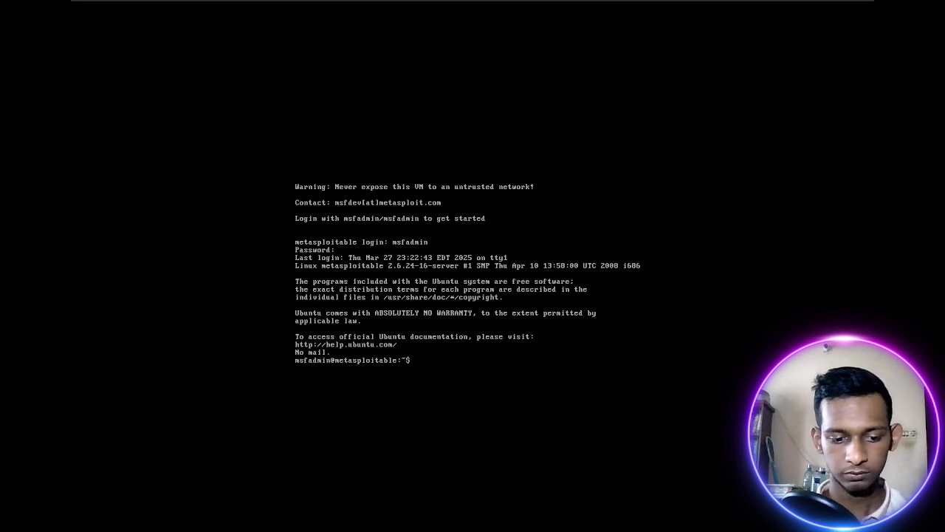
key("ctrl+alt")
mouse_move(437, 4)
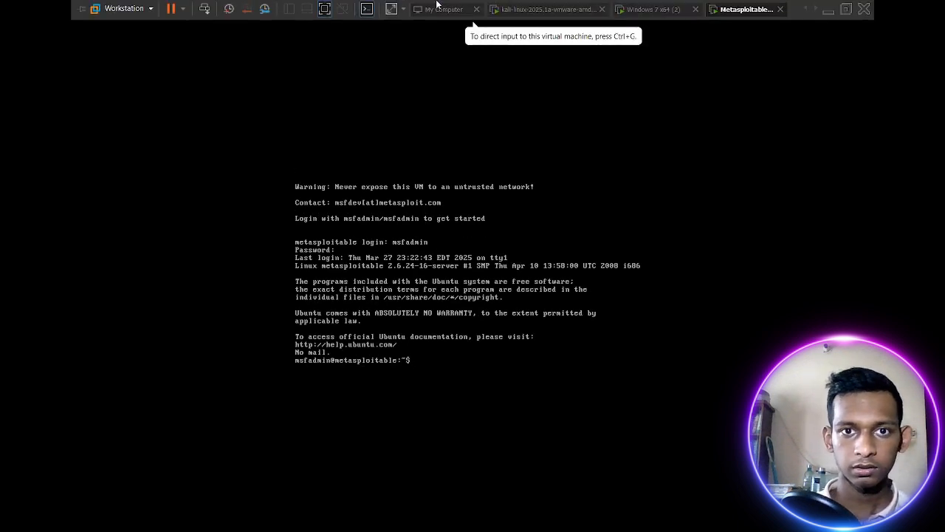
left_click(550, 10)
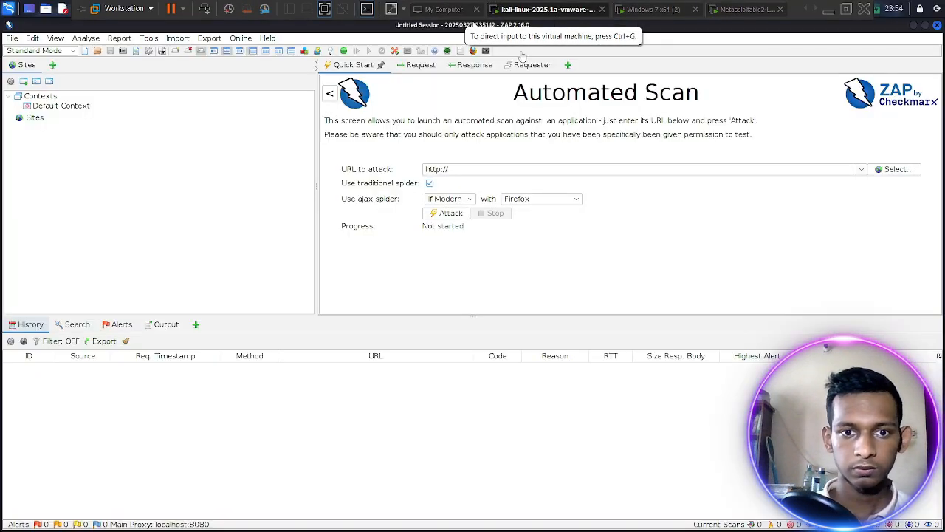
left_click(453, 169)
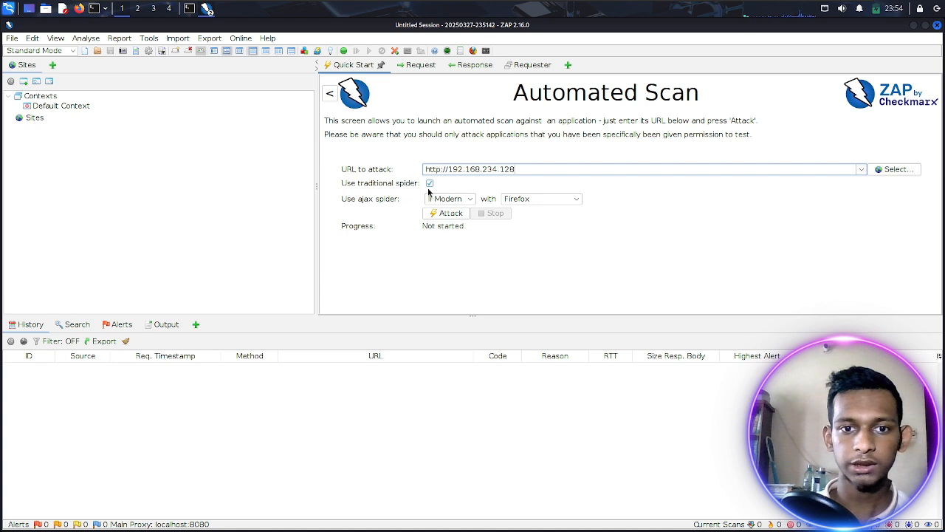
left_click(149, 38)
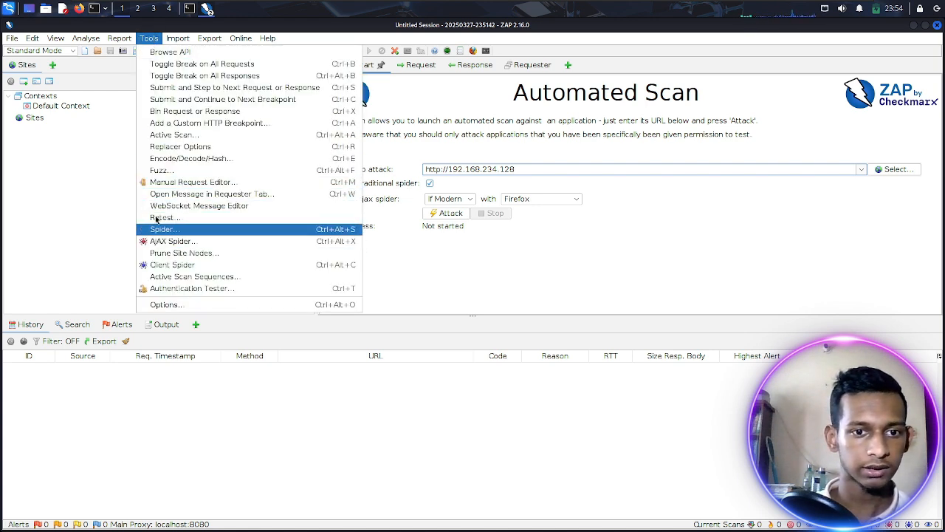
left_click(105, 193)
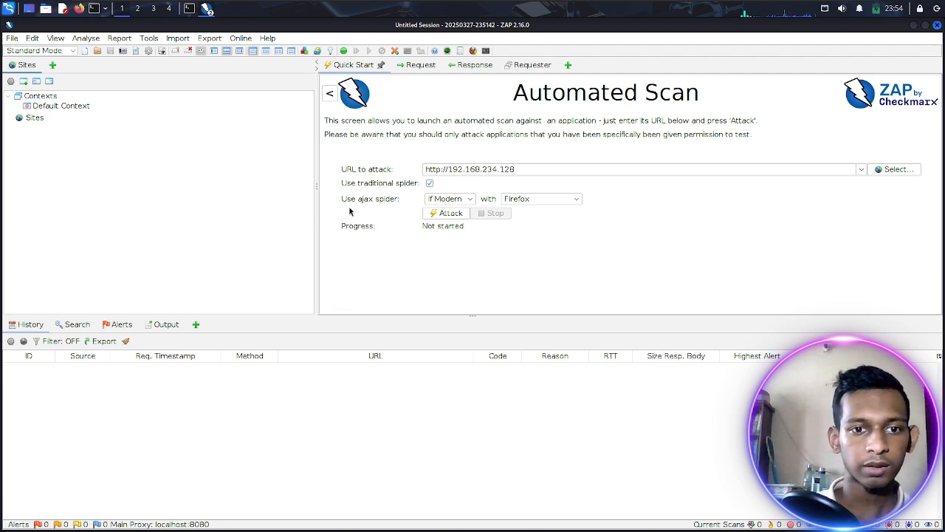
- Set the AJAX spider's browser to Firefox Headless, keep its usage at If Modern, and start the attack
left_click(470, 202)
left_click(465, 200)
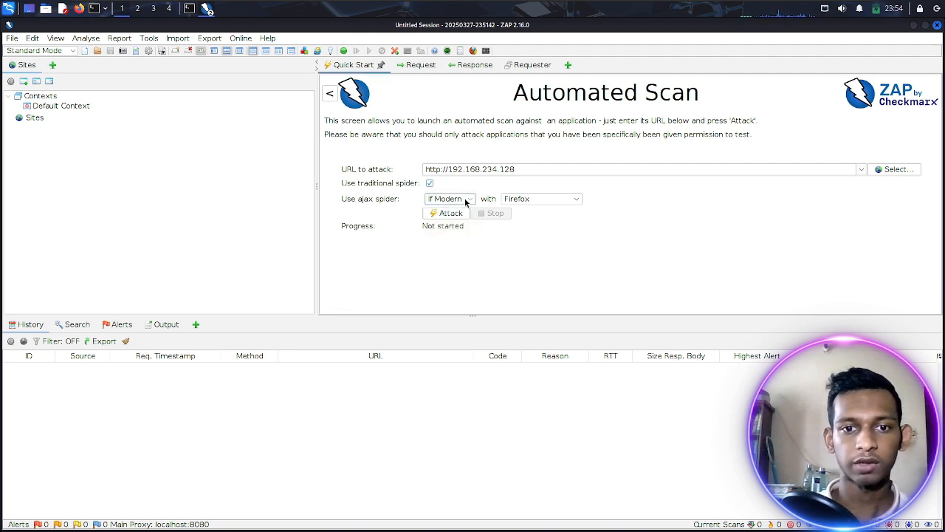
left_click(557, 197)
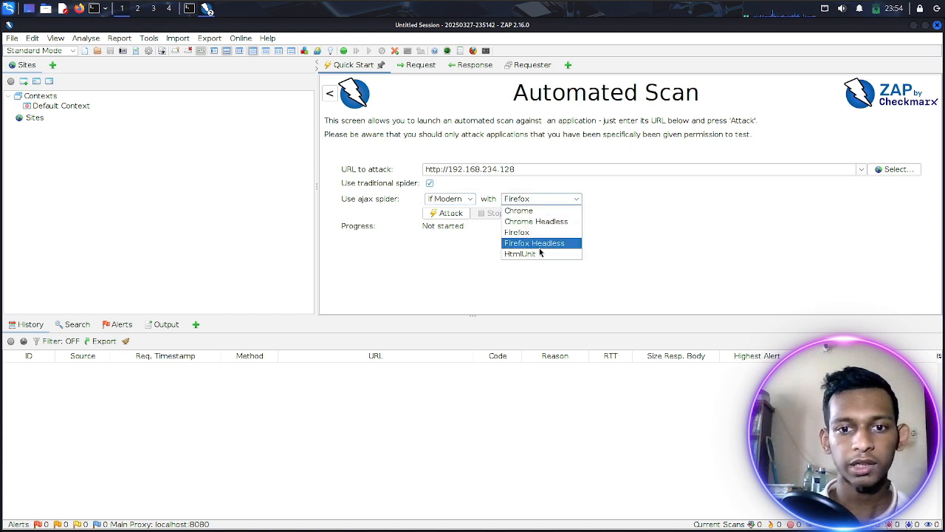
left_click(532, 243)
left_click(559, 200)
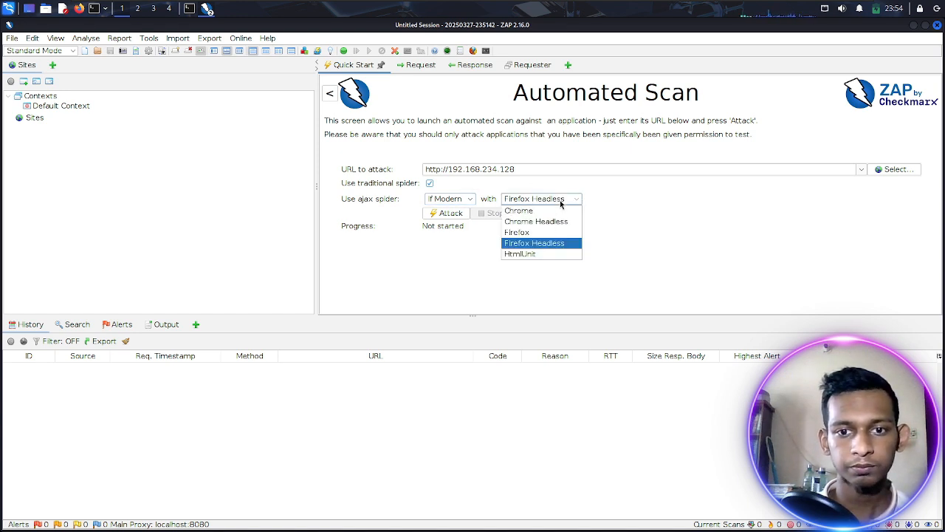
left_click(560, 199)
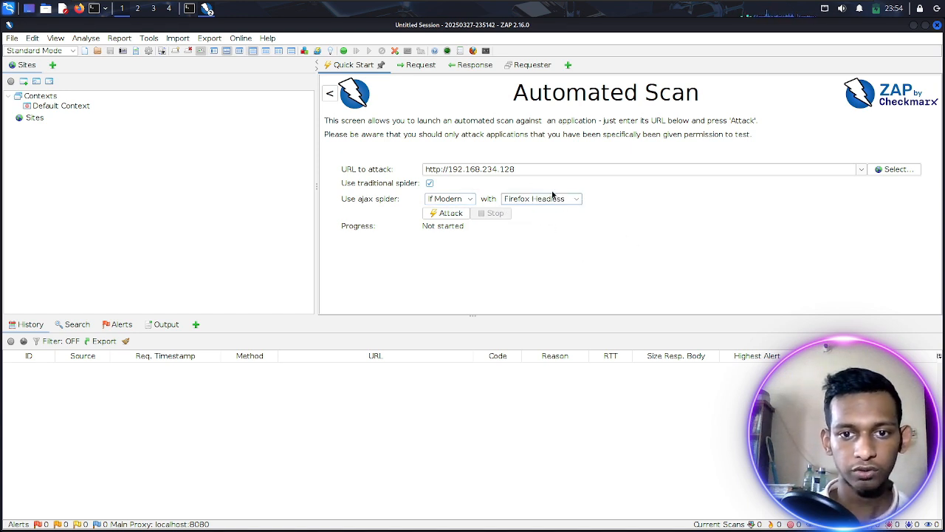
left_click(450, 213)
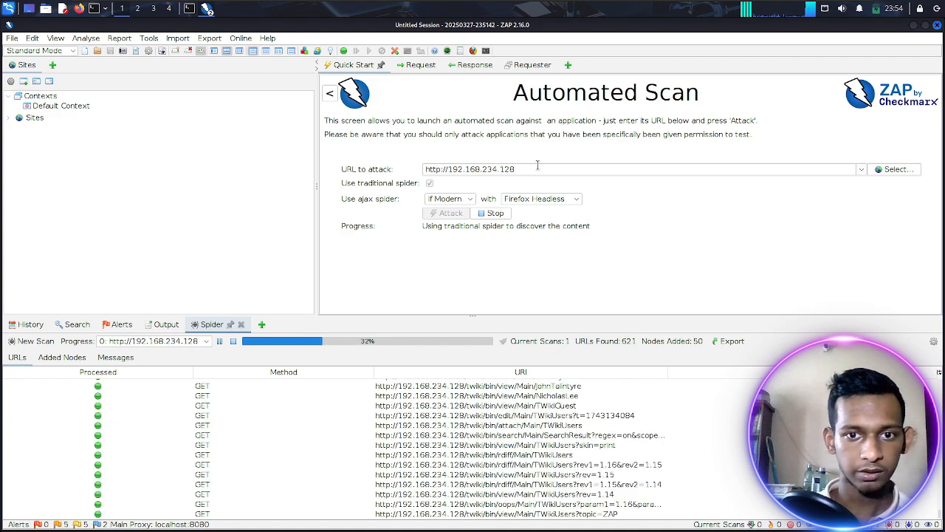
triple_click(443, 170)
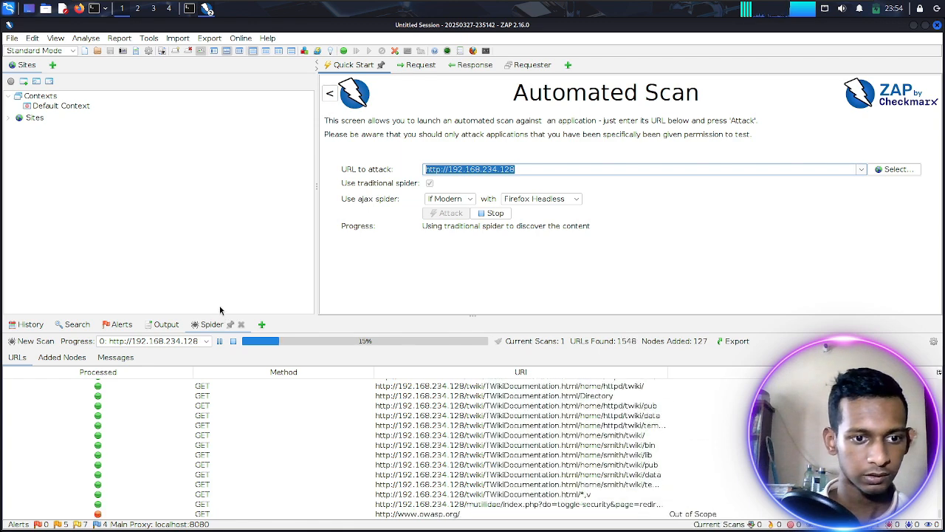
left_click_drag(220, 314, 221, 242)
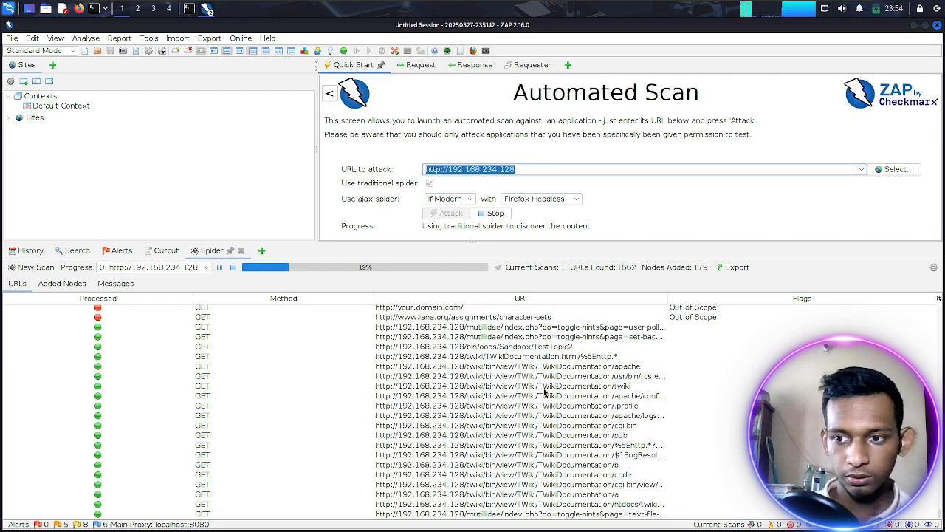
scroll(409, 419, "up", 5)
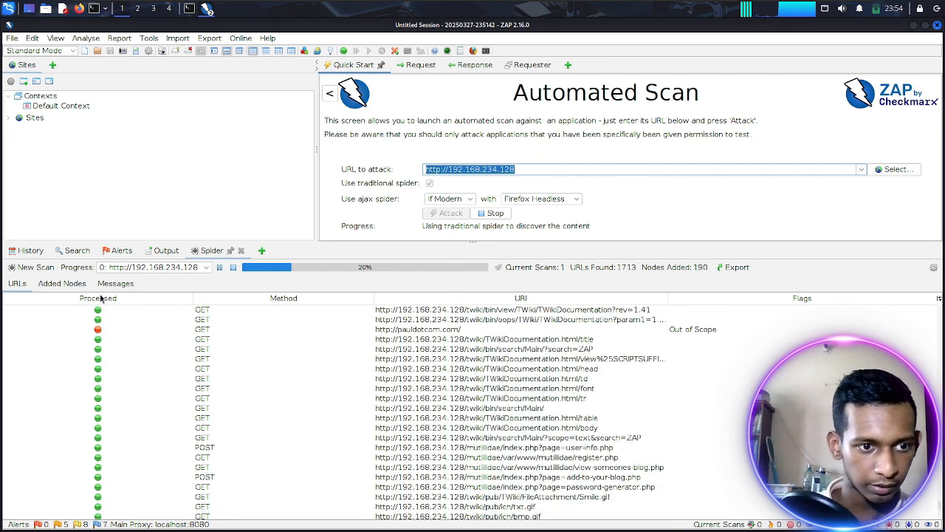
left_click(237, 330)
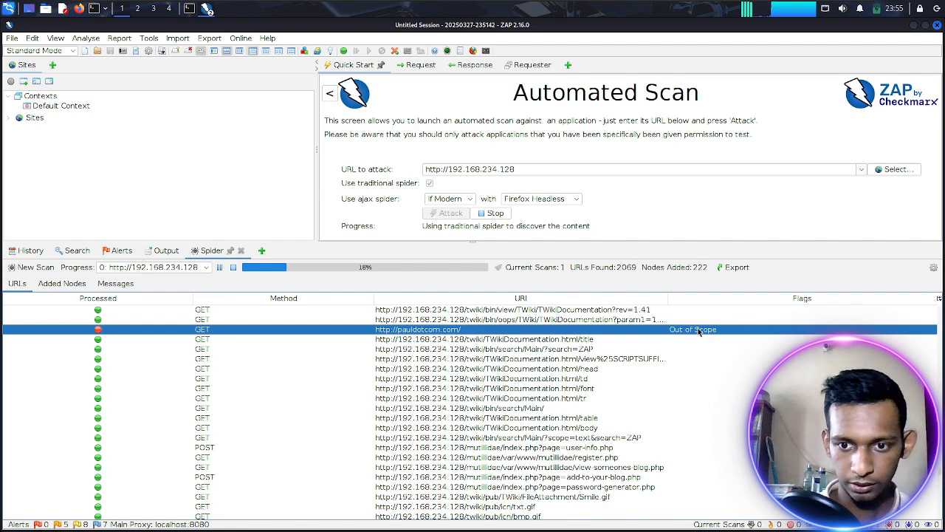
- Show the list of alerts raised for the scanned target
left_click(77, 250)
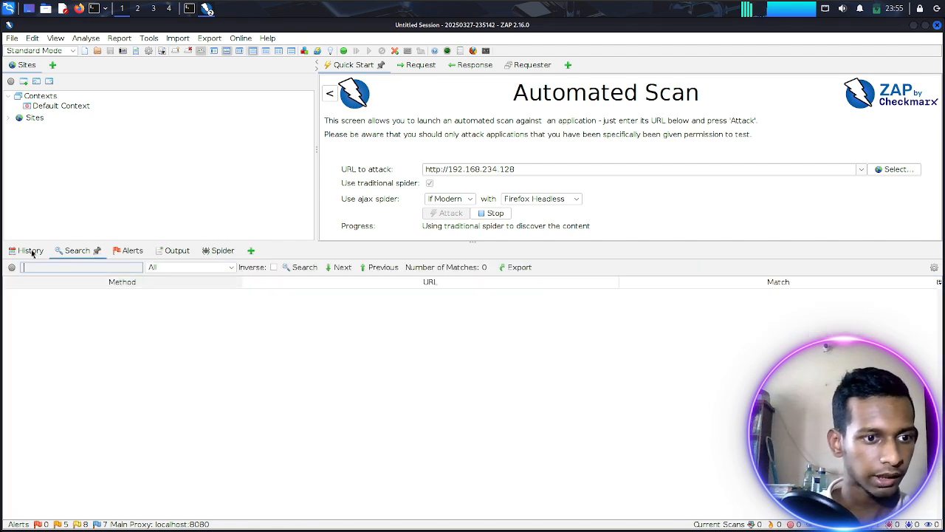
left_click(131, 251)
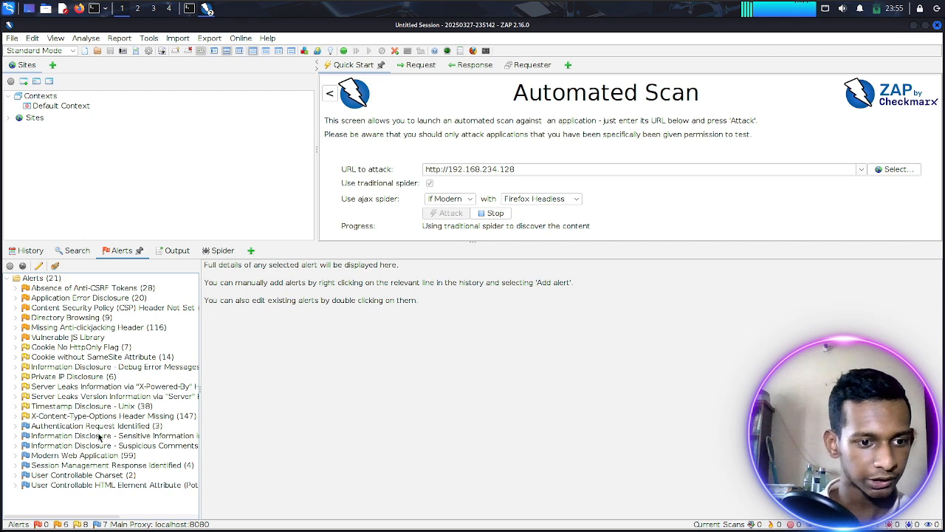
- Open the Information Disclosure - Sensitive Information in URL alert, close its edit dialog and examine the phpMyAdmin address in its details
double_click(100, 438)
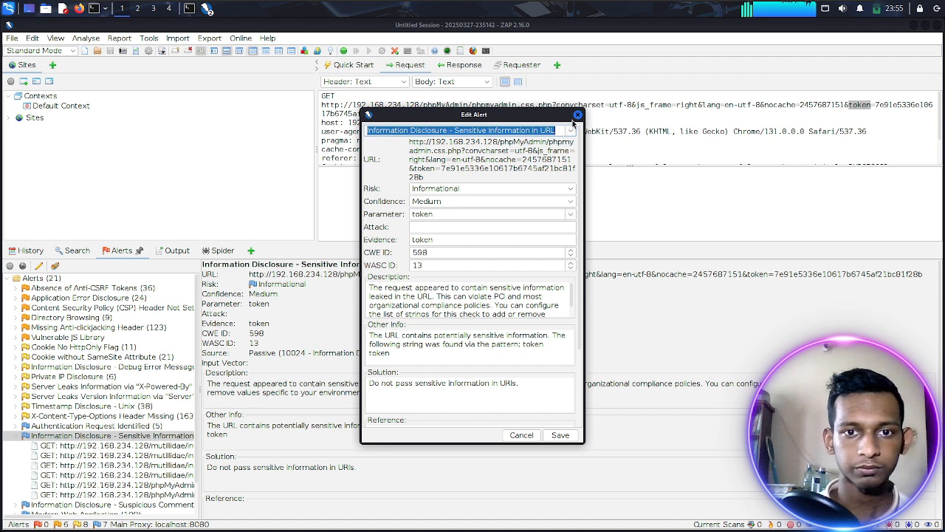
left_click(578, 115)
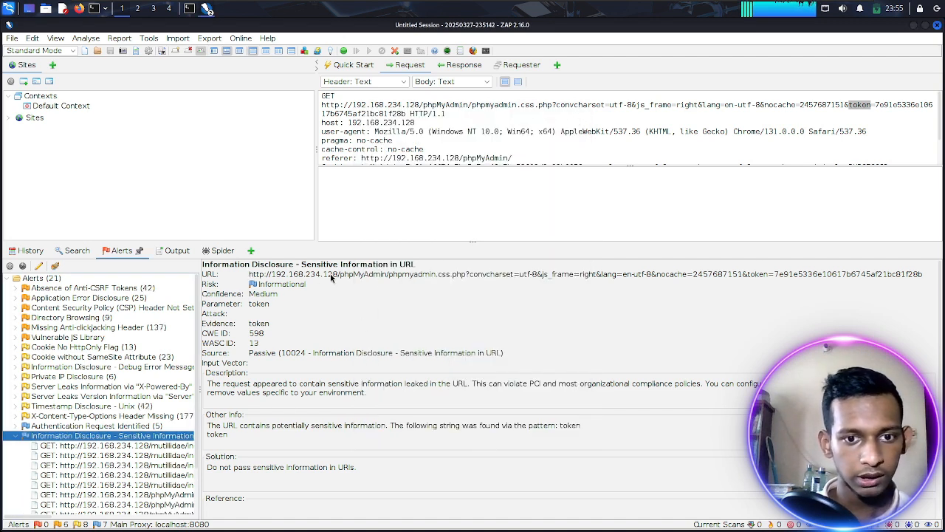
left_click(415, 277)
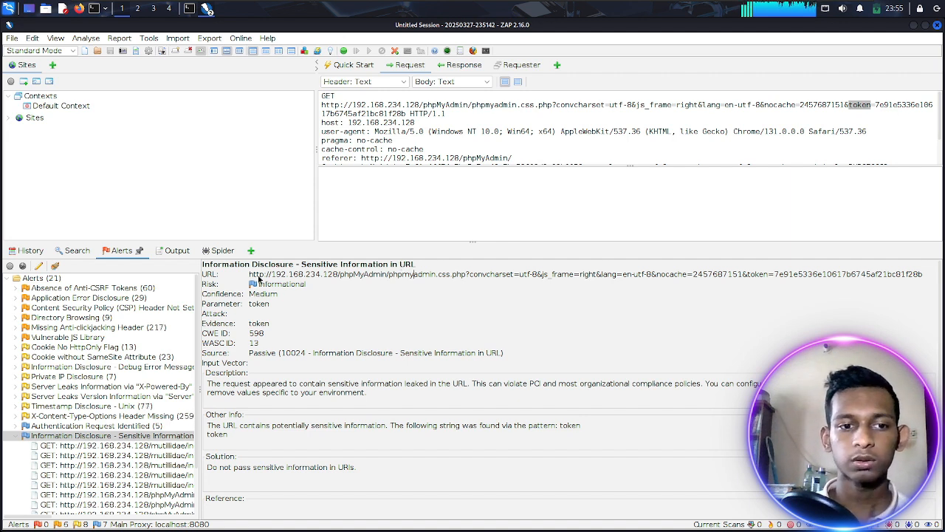
left_click_drag(335, 274, 406, 277)
left_click(383, 272)
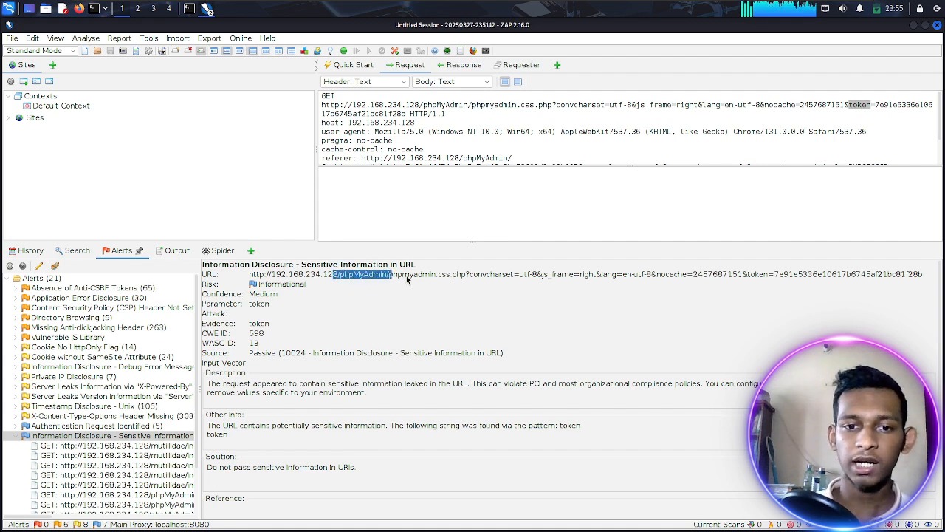
left_click(486, 277)
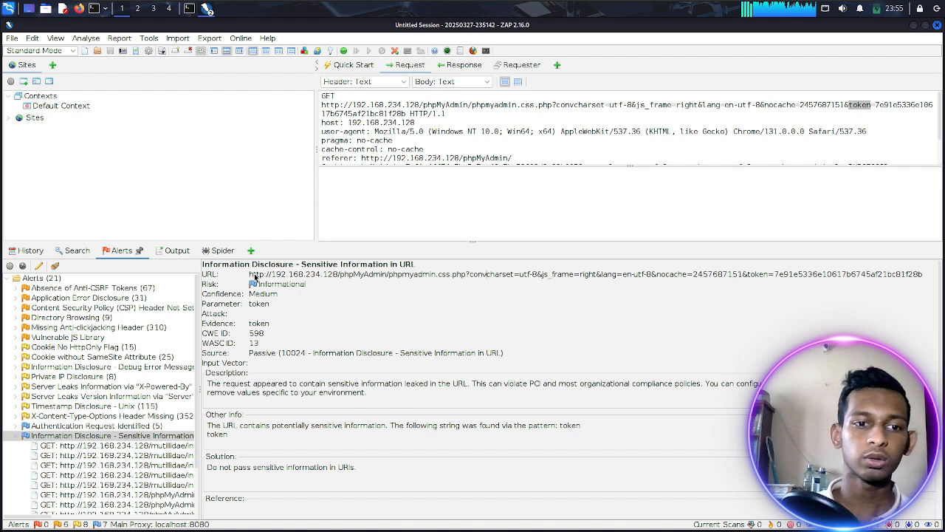
- Copy the full URL of the Sensitive Information in URL alert
left_click_drag(251, 277, 928, 277)
left_click(923, 277)
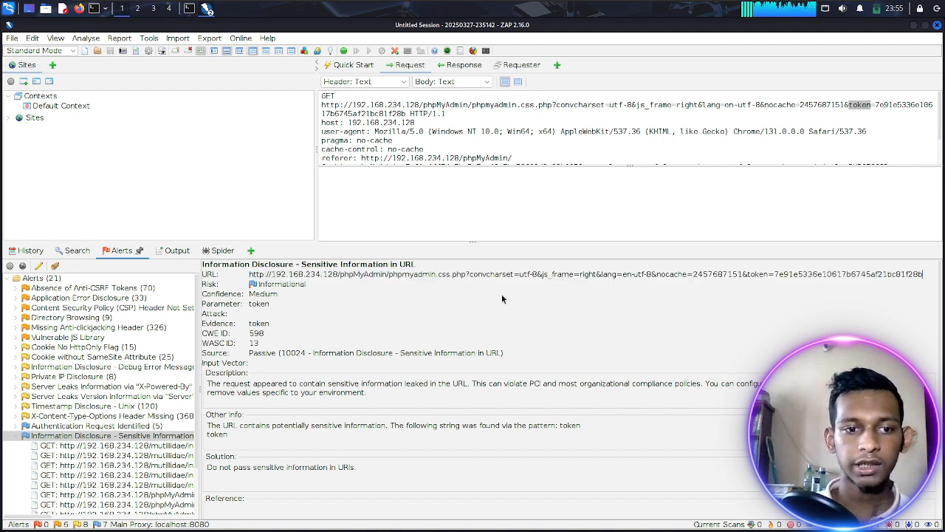
triple_click(255, 276)
key("ctrl+c")
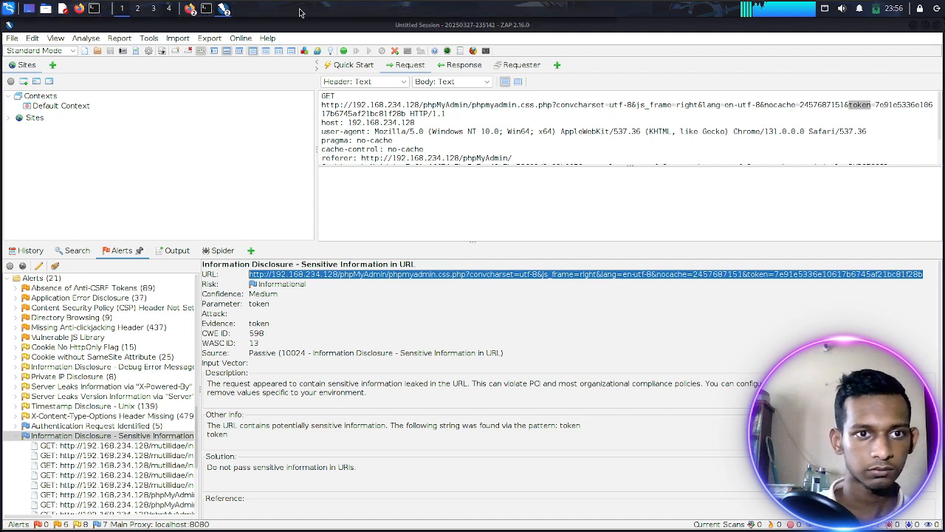
- Switch to Firefox, load the copied phpMyAdmin URL with its token parameter in a new tab, and look through the returned stylesheet
left_click(189, 10)
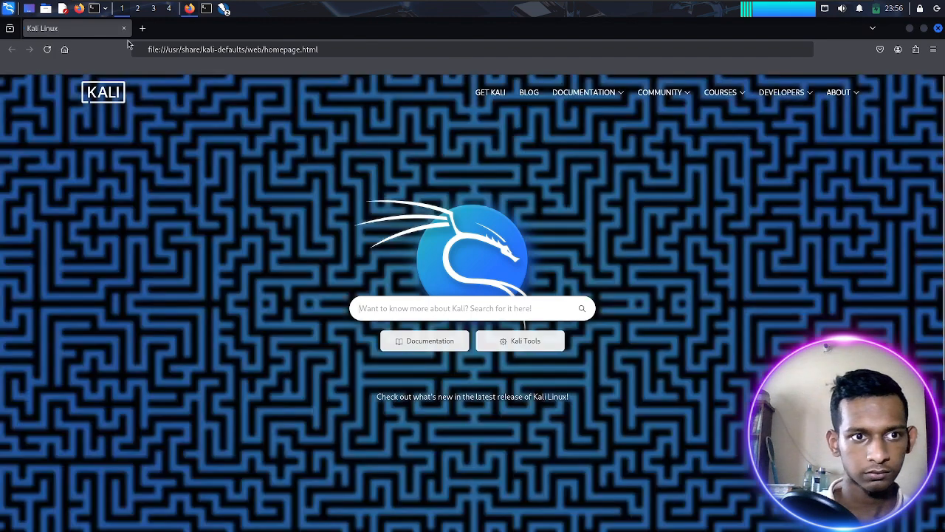
left_click(143, 28)
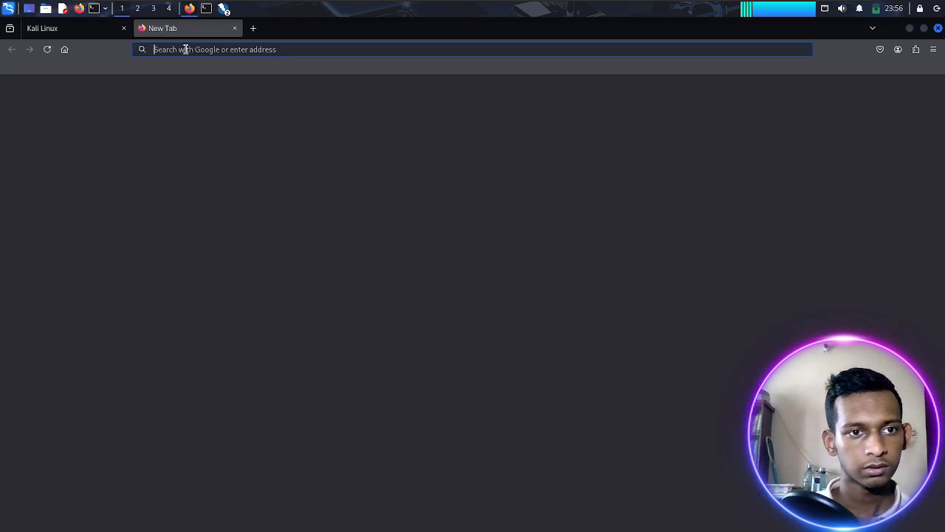
key("ctrl+v")
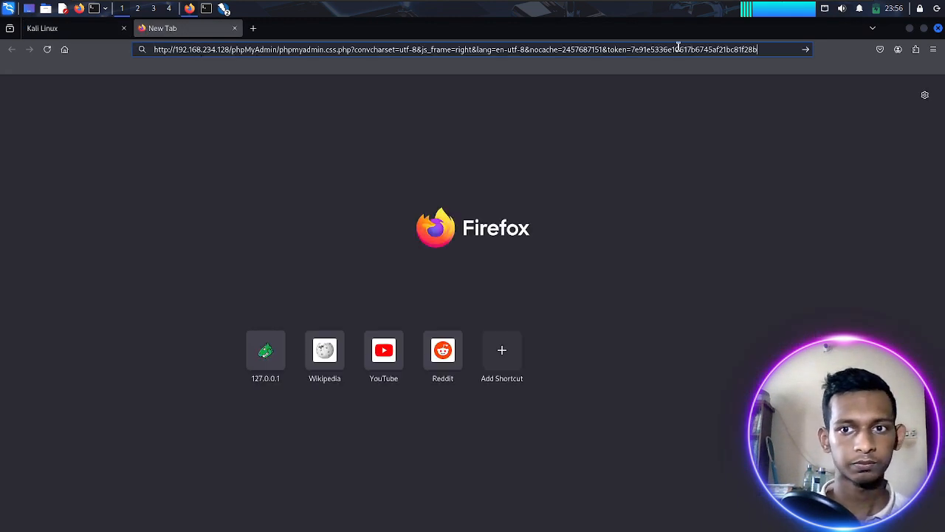
key("Return")
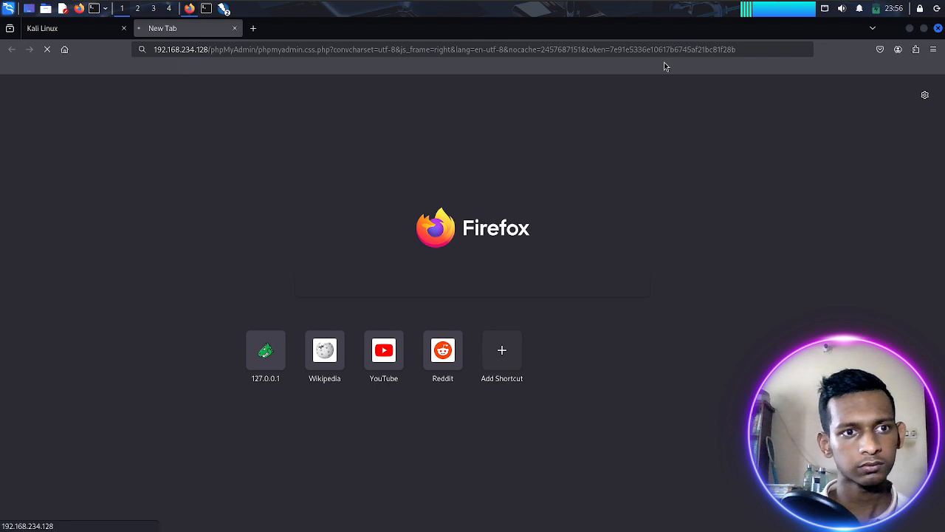
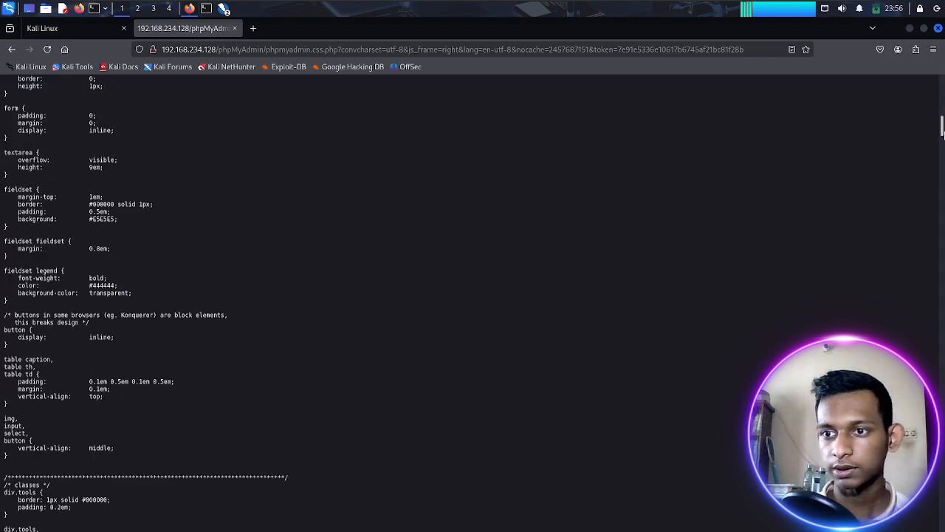
scroll(943, 248, "down", 20)
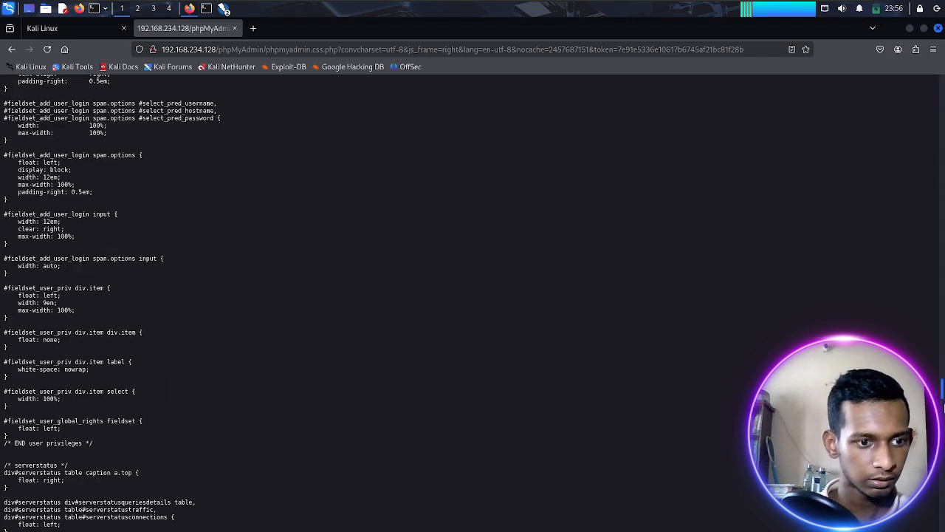
scroll(903, 121, "up", 20)
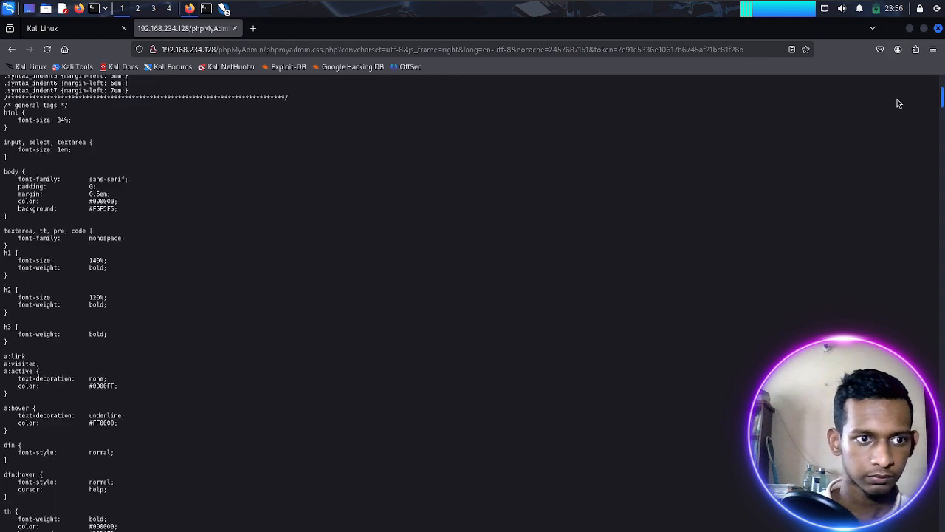
- Return to ZAP, open the Information Disclosure - Suspicious Comments alert to read its details, and close the edit dialog without saving
left_click(912, 32)
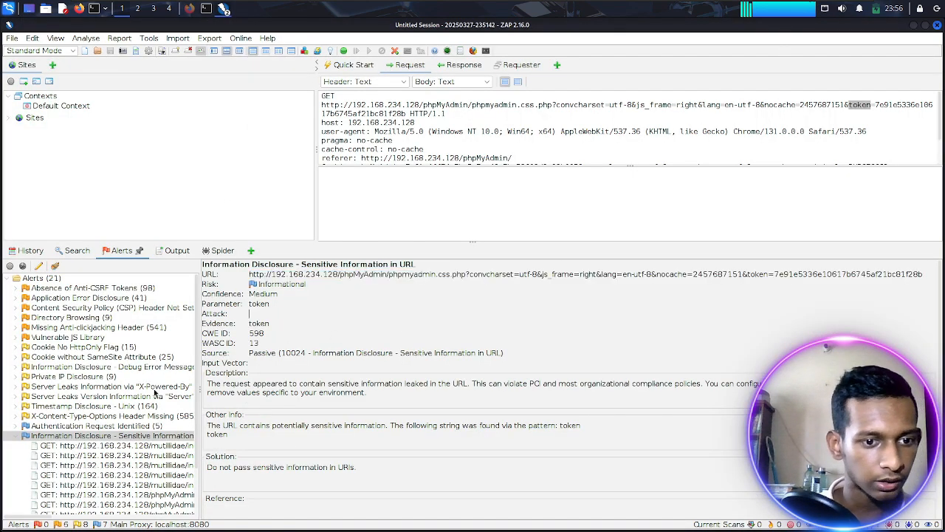
scroll(88, 457, "down", 2)
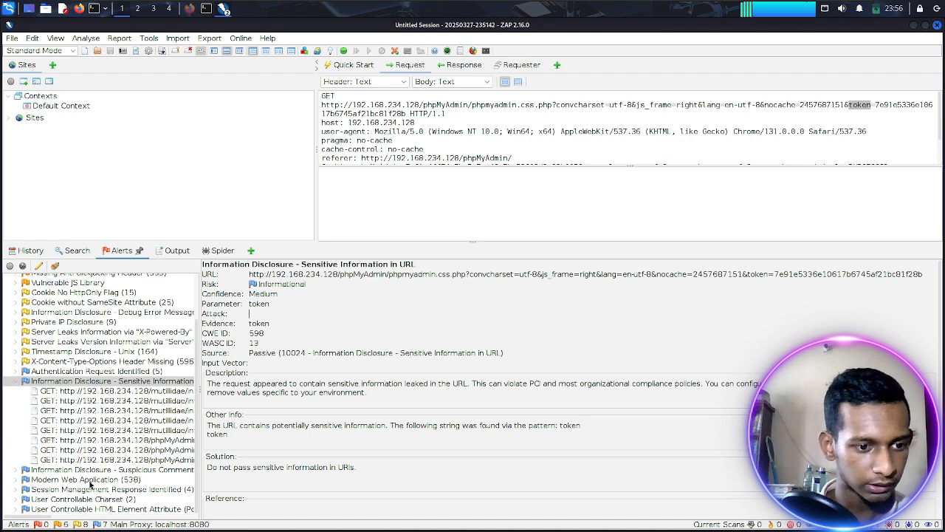
left_click(94, 461)
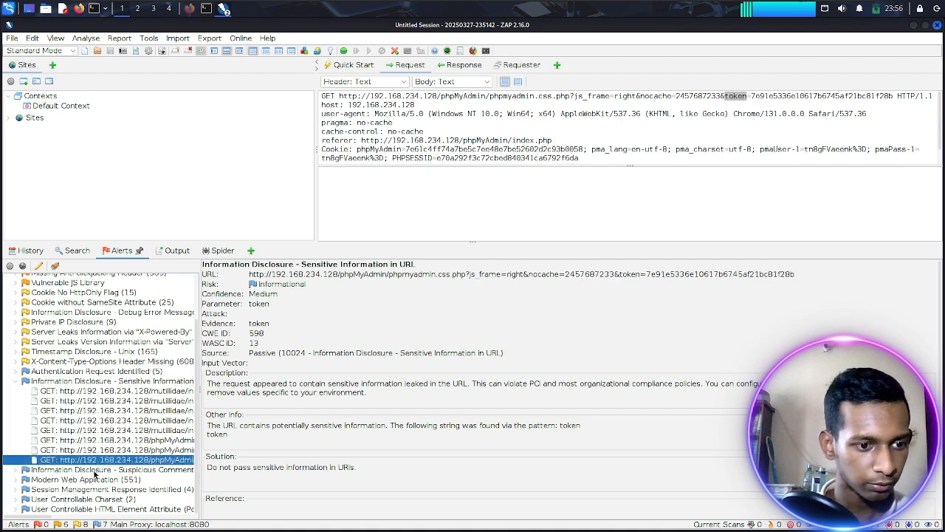
double_click(94, 471)
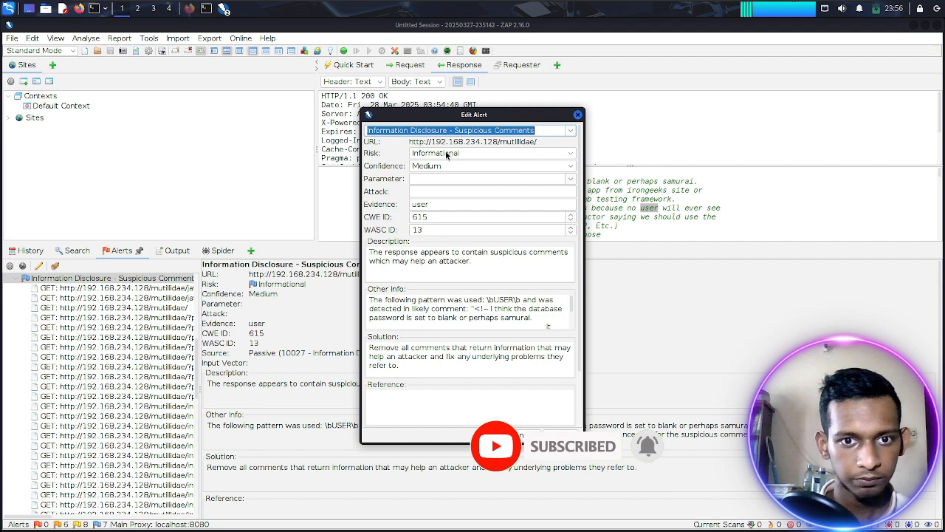
left_click(577, 115)
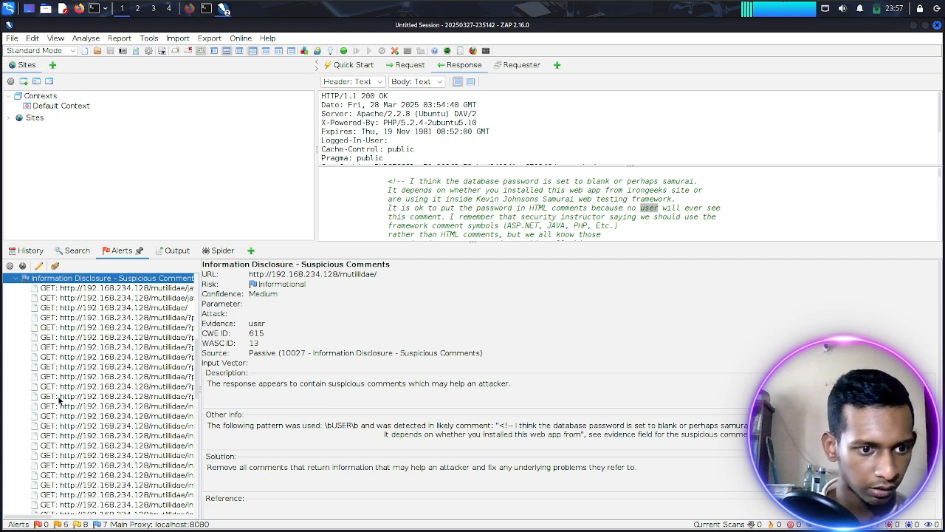
- Open the Vulnerable JS Library alert to view its details and cancel the edit dialog
scroll(59, 401, "up", 10)
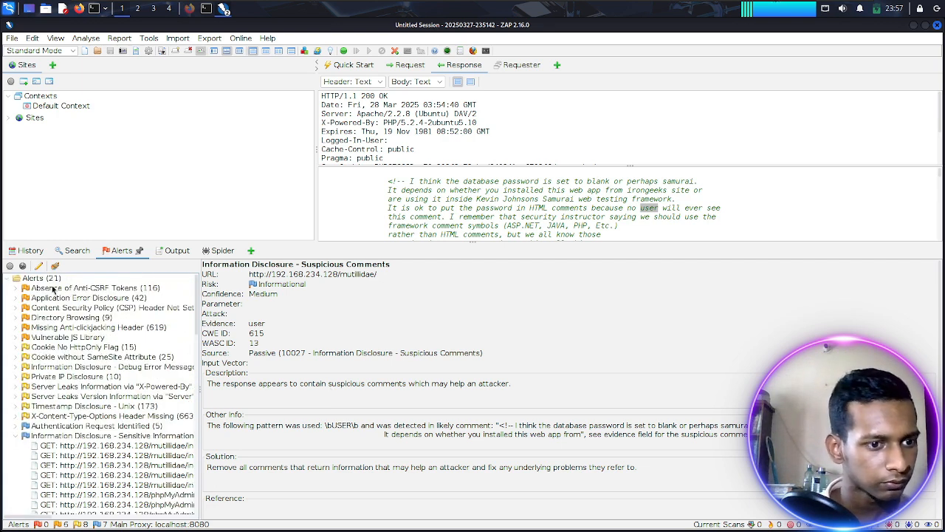
left_click(56, 337)
double_click(289, 285)
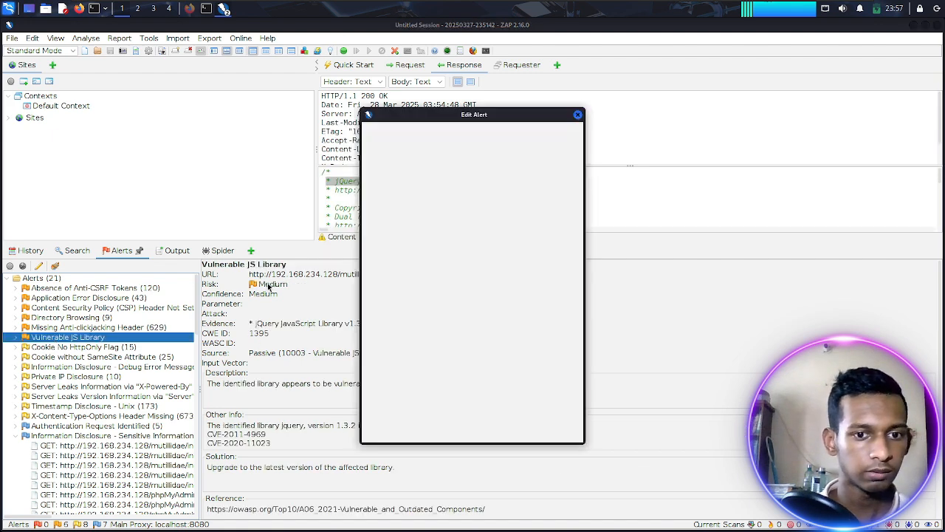
left_click(520, 435)
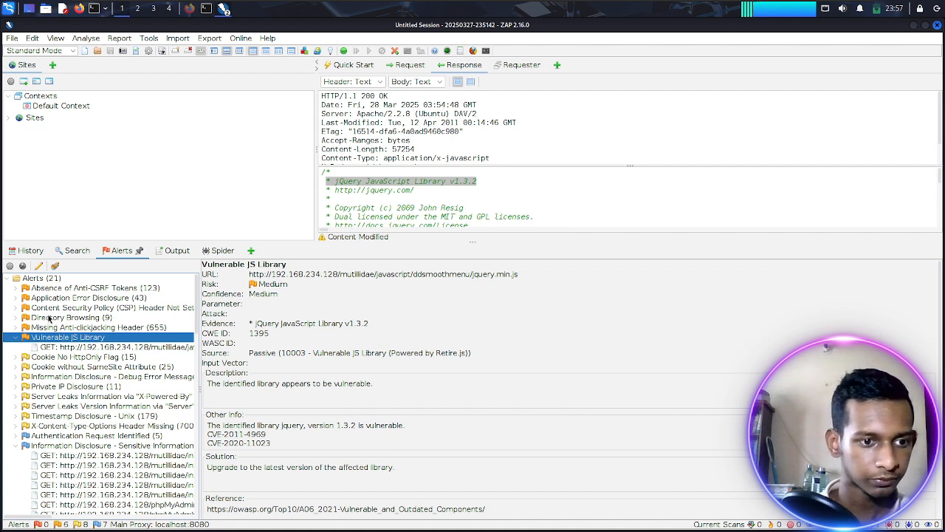
- Copy the full jquery.min.js URL from the Vulnerable JS Library alert
left_click(251, 274)
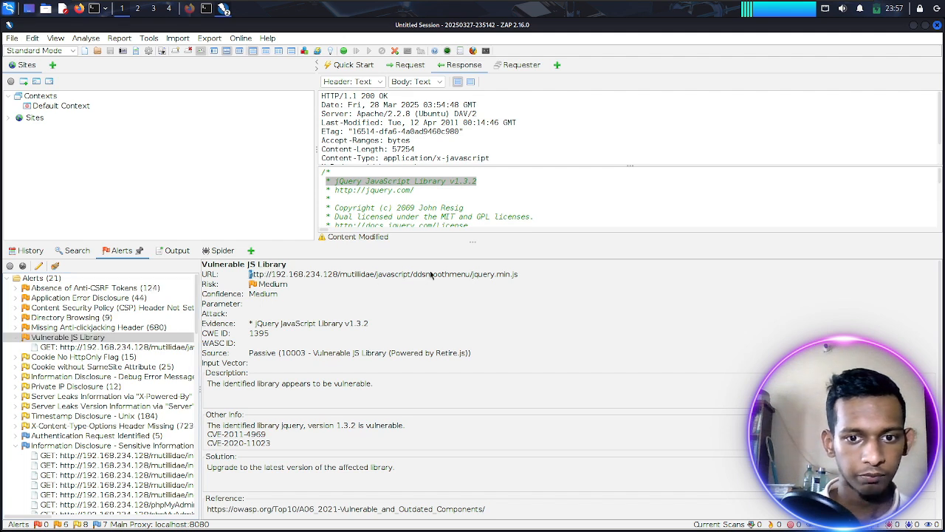
left_click_drag(250, 274, 314, 276)
left_click(518, 277)
left_click(315, 276)
left_click_drag(249, 274, 522, 279)
key("ctrl+c")
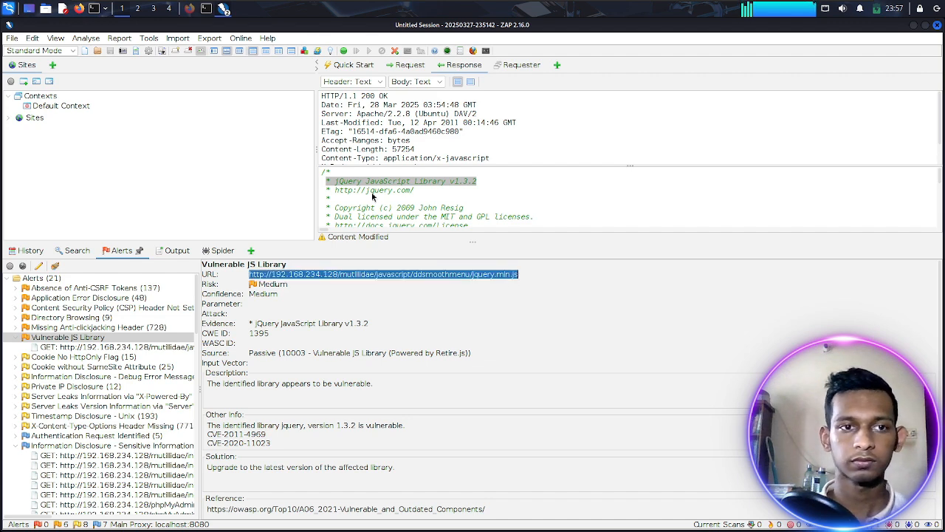
left_click(189, 8)
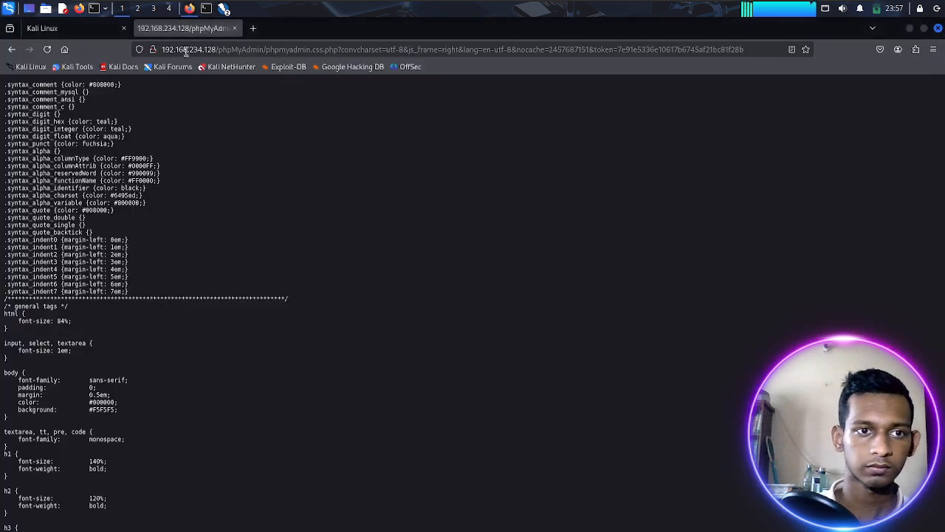
left_click(253, 28)
key("ctrl+v")
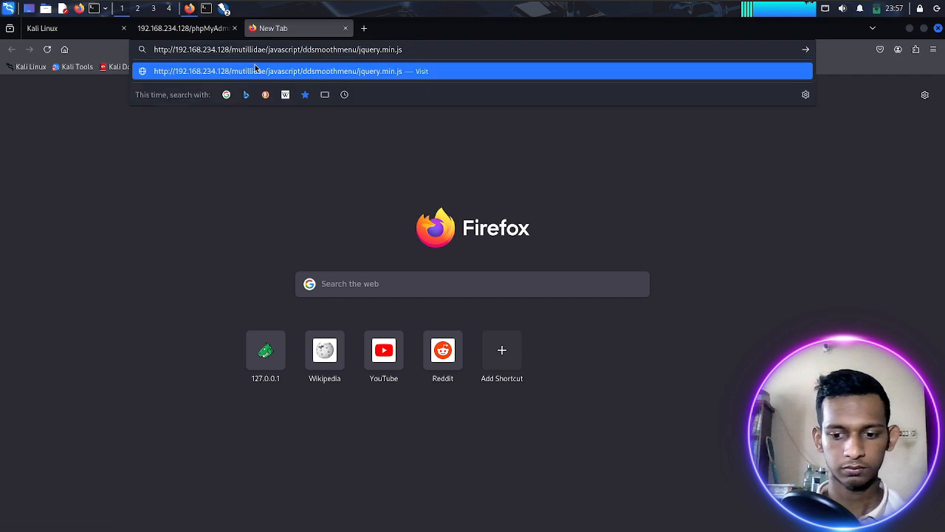
left_click(254, 68)
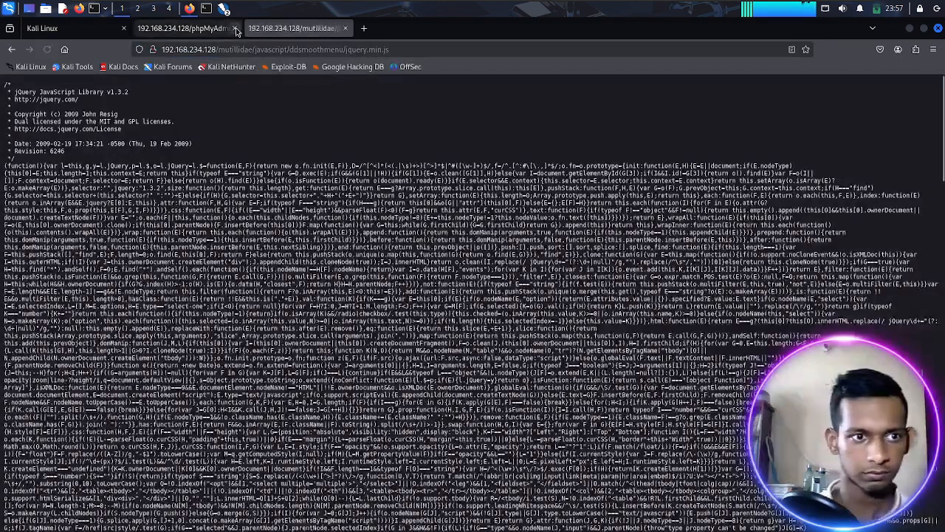
- Examine the exposed jQuery source code and the version, date and revision lines in its header comment
scroll(225, 265, "down", 10)
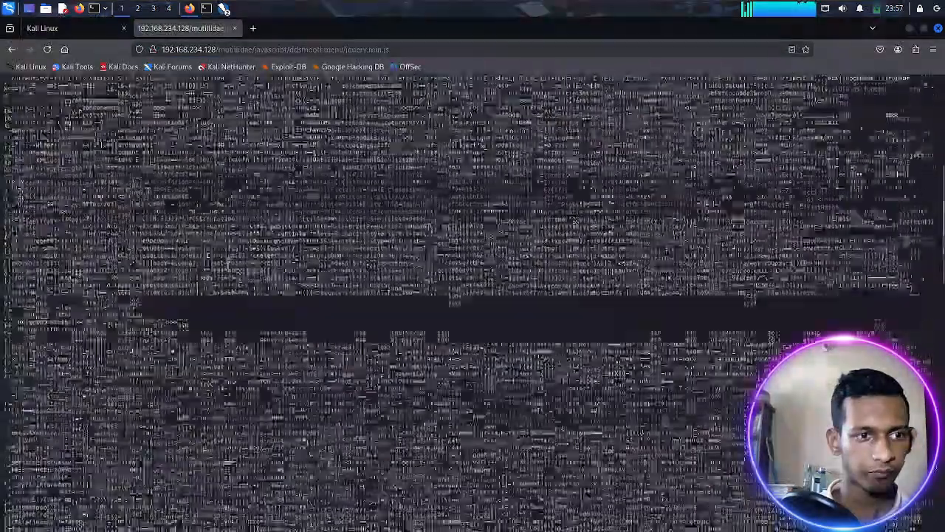
scroll(225, 264, "up", 10)
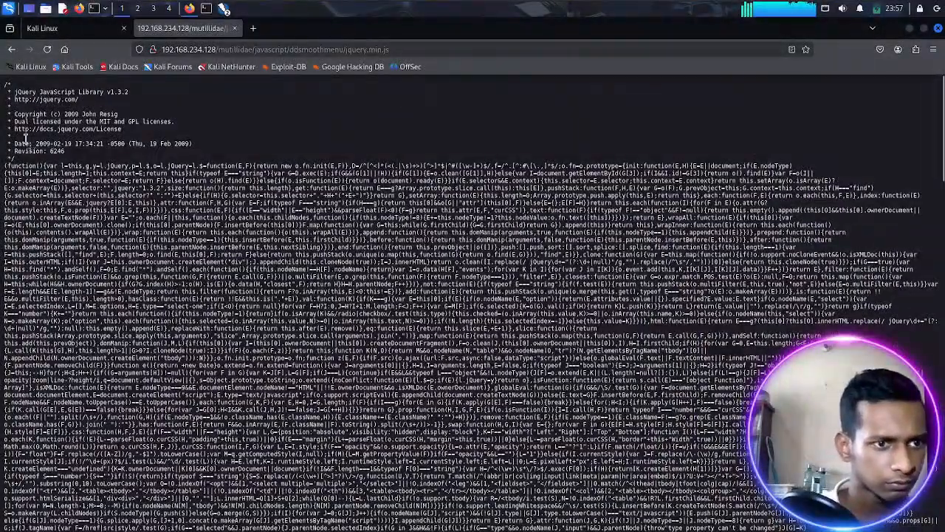
left_click_drag(5, 144, 83, 150)
left_click(94, 164)
left_click(34, 112)
left_click(258, 246)
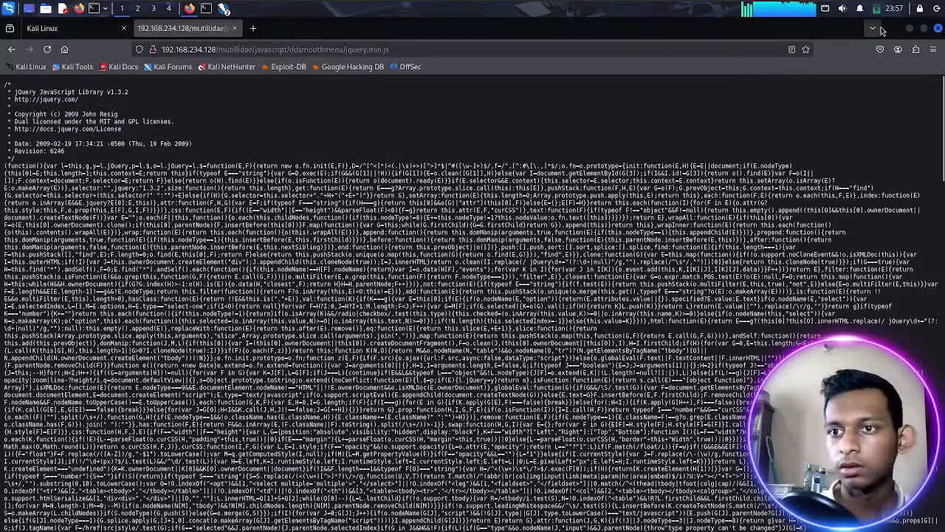
- Return to ZAP and review the details of the Private IP Disclosure and Directory Browsing alerts, leaving both unedited
left_click(910, 29)
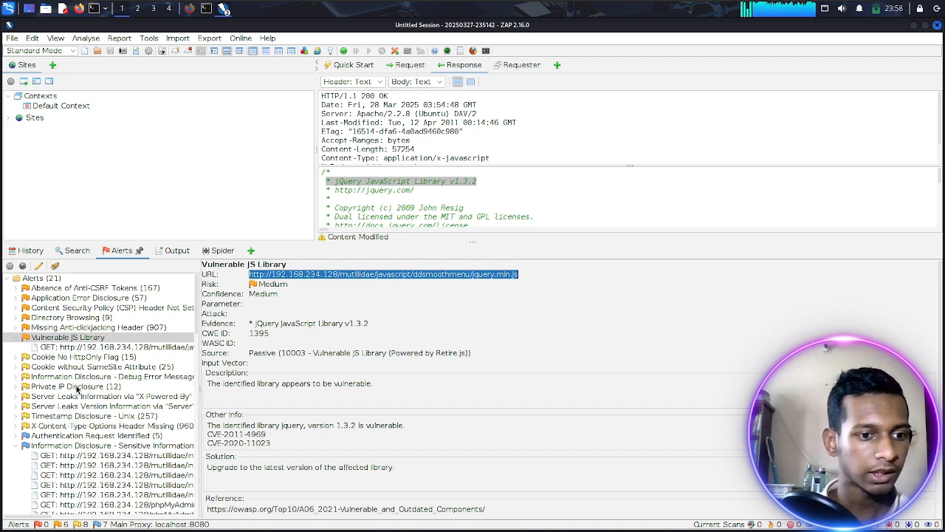
double_click(77, 386)
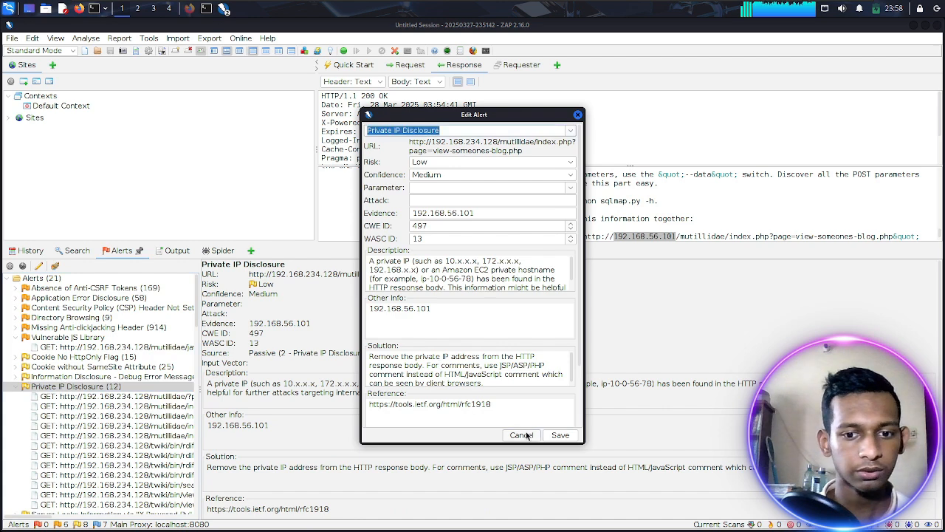
left_click(520, 435)
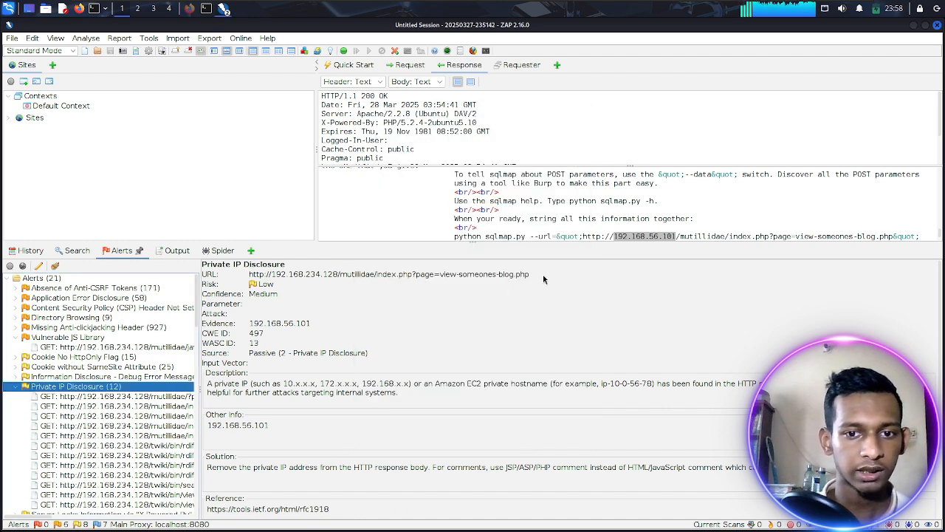
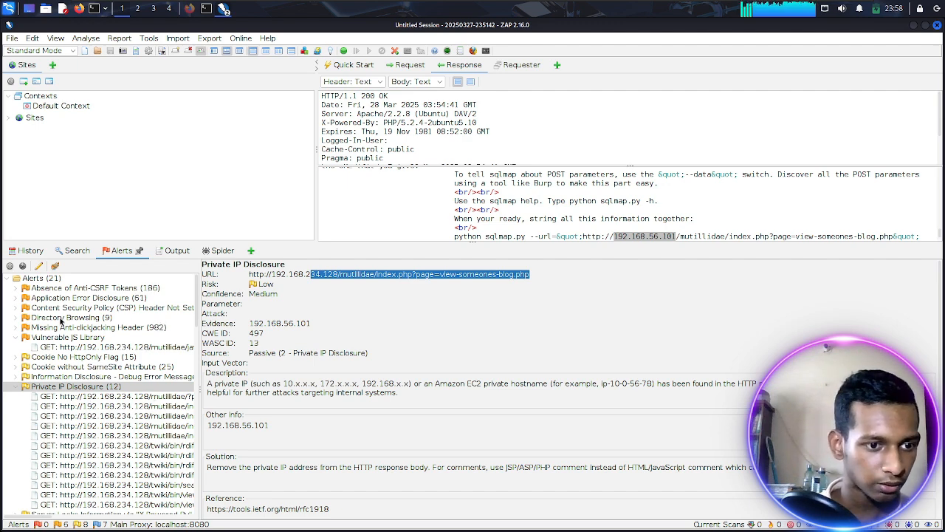
left_click(62, 318)
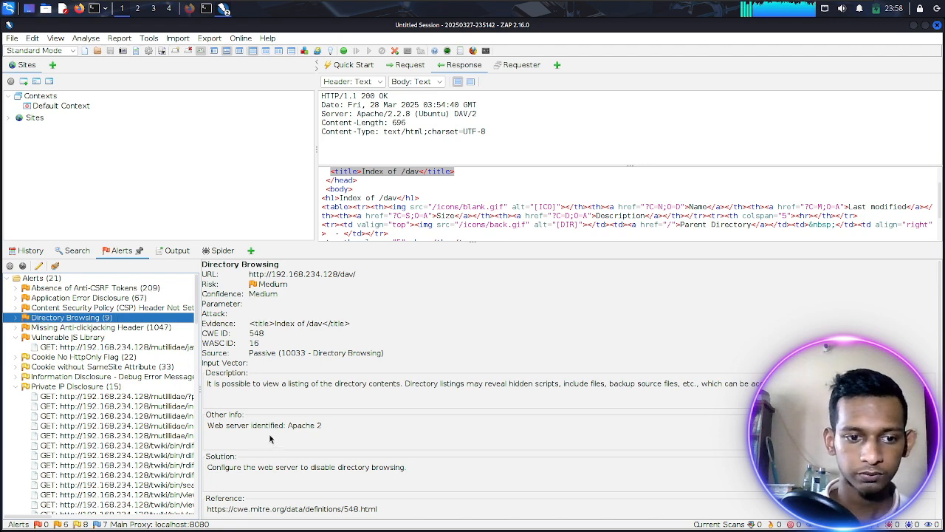
scroll(116, 397, "down", 4)
scroll(116, 396, "down", 8)
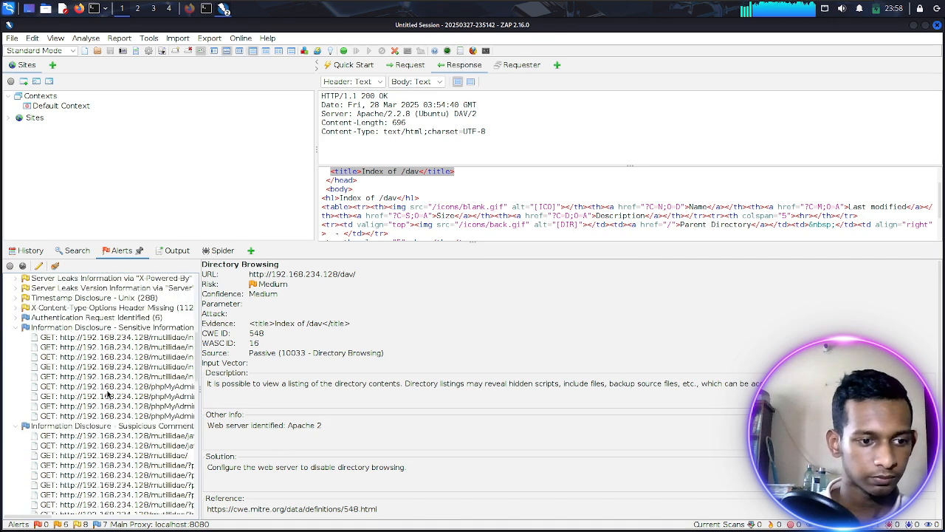
left_click(174, 252)
left_click(31, 251)
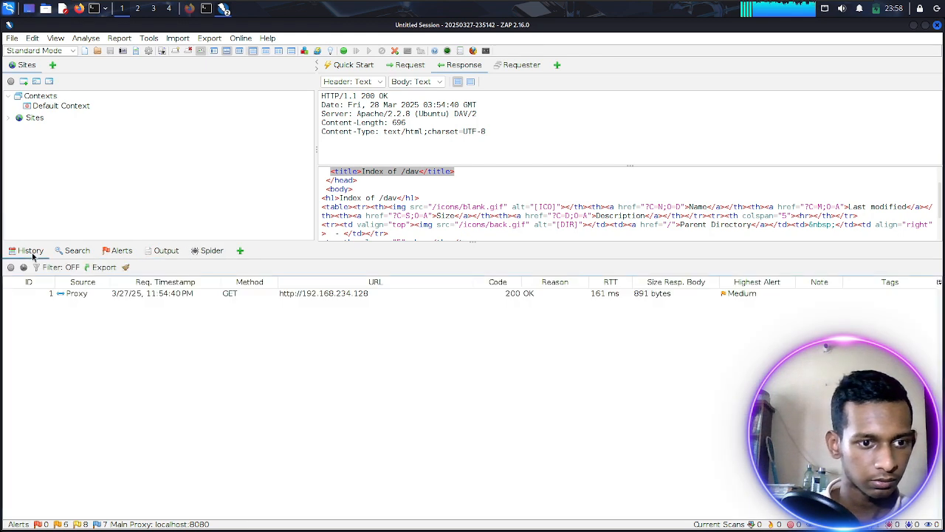
left_click(224, 295)
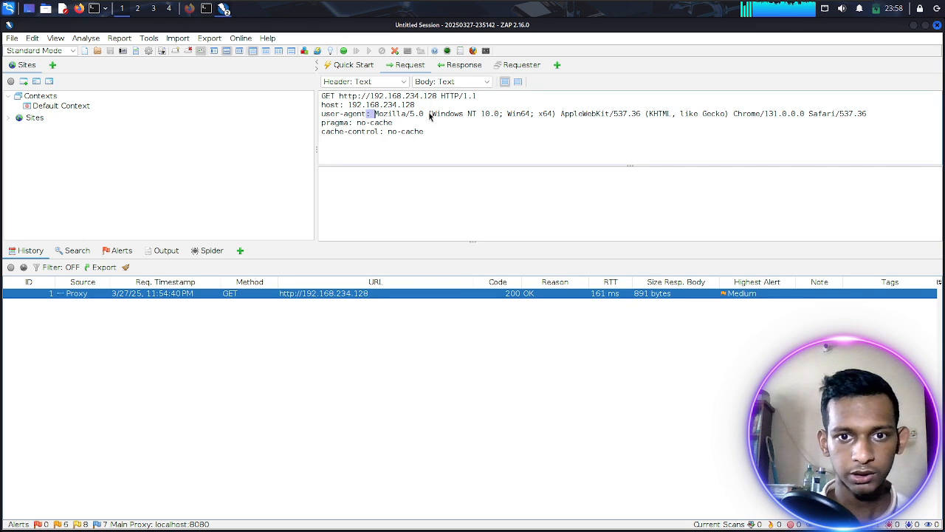
left_click(507, 122)
double_click(404, 116)
left_click_drag(424, 133, 420, 133)
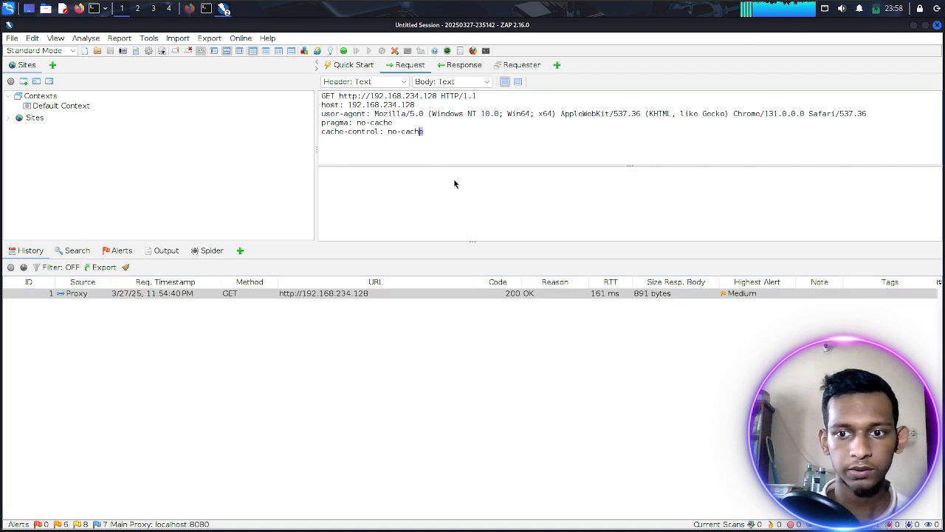
left_click(446, 182)
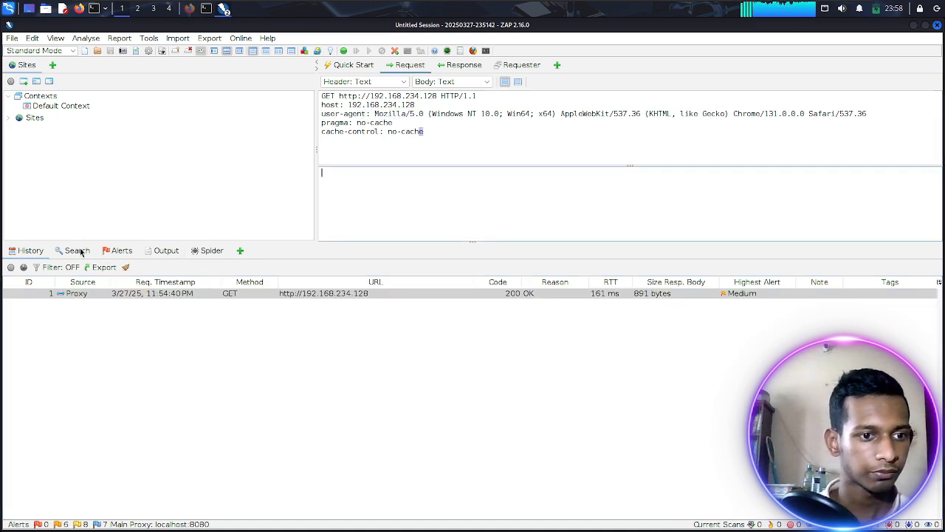
- Review the details of the Modern Web Application alert, leaving it unedited
left_click(117, 251)
scroll(163, 325, "down", 3)
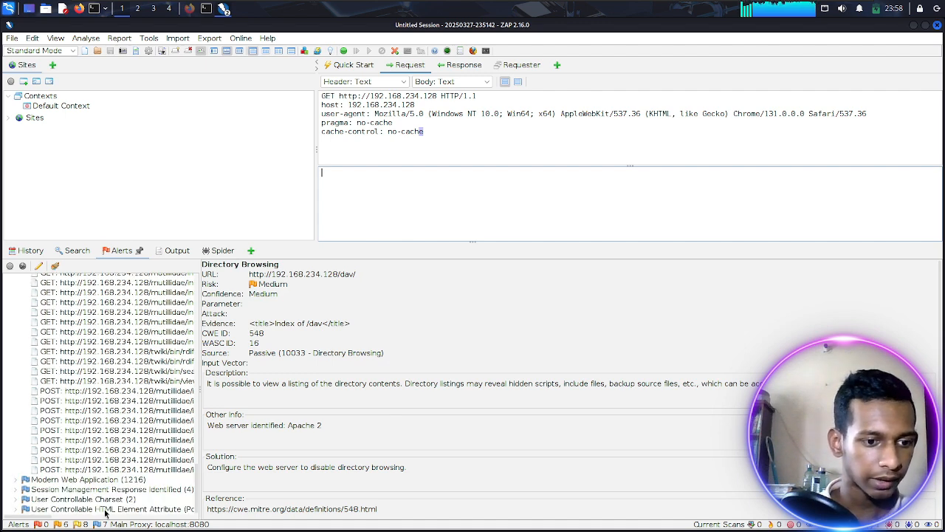
double_click(83, 484)
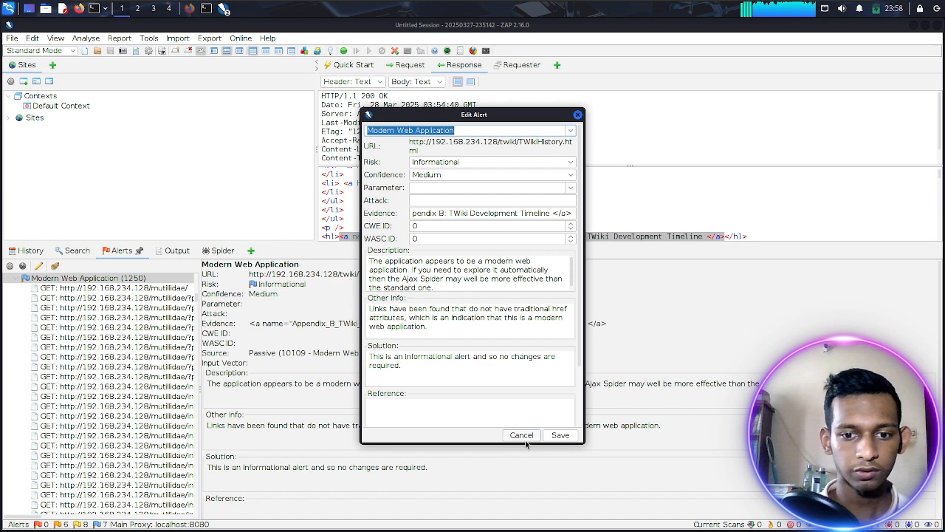
left_click(522, 435)
- Examine the output log of add-on updates and installations
left_click(169, 251)
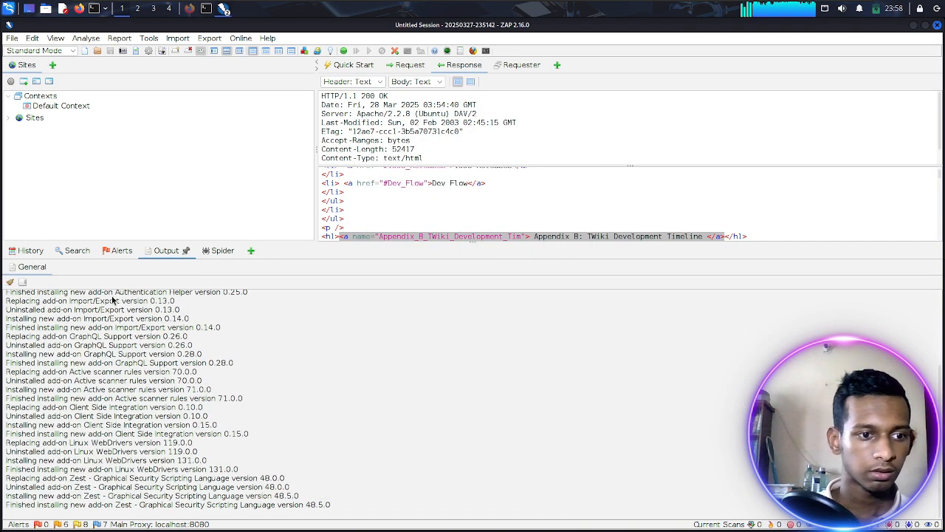
scroll(150, 355, "up", 4)
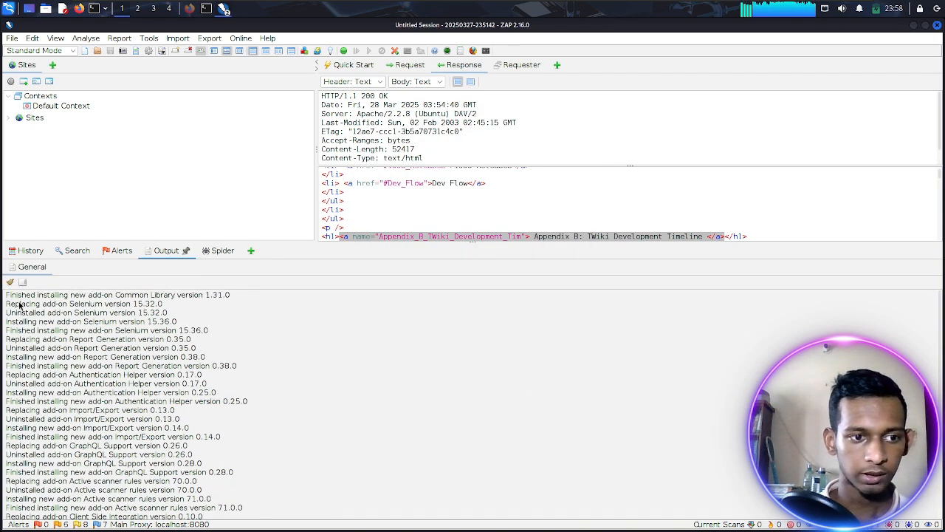
scroll(145, 319, "down", 4)
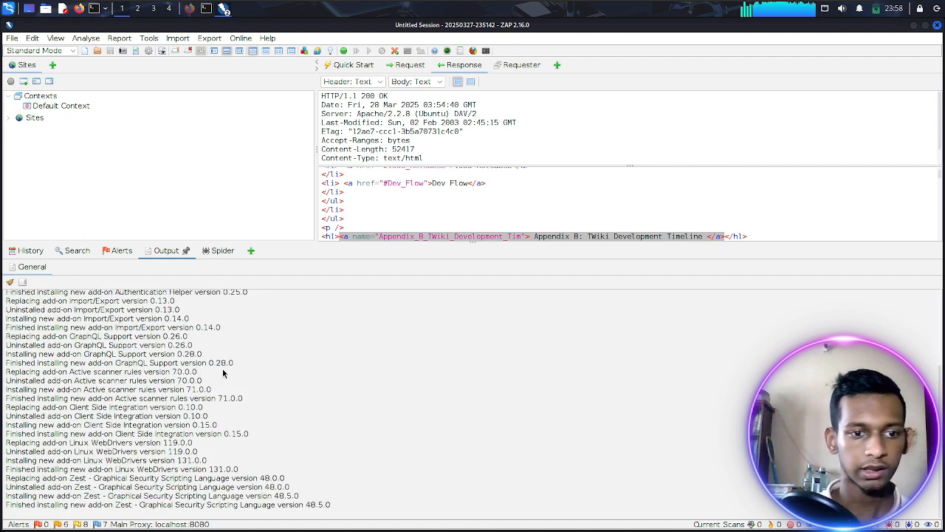
scroll(107, 342, "up", 4)
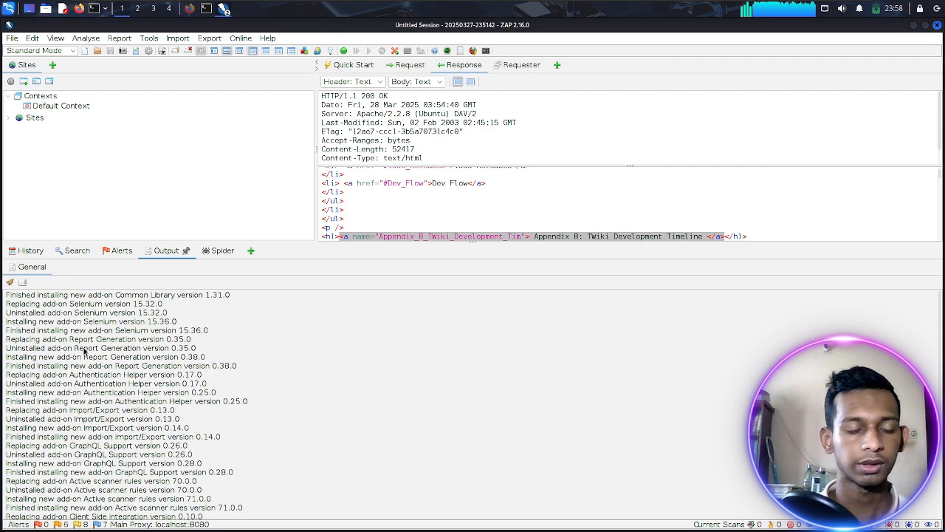
- Examine the spider's crawled URLs, including out-of-scope entries, back to the seed URLs at the start of the list
left_click(211, 252)
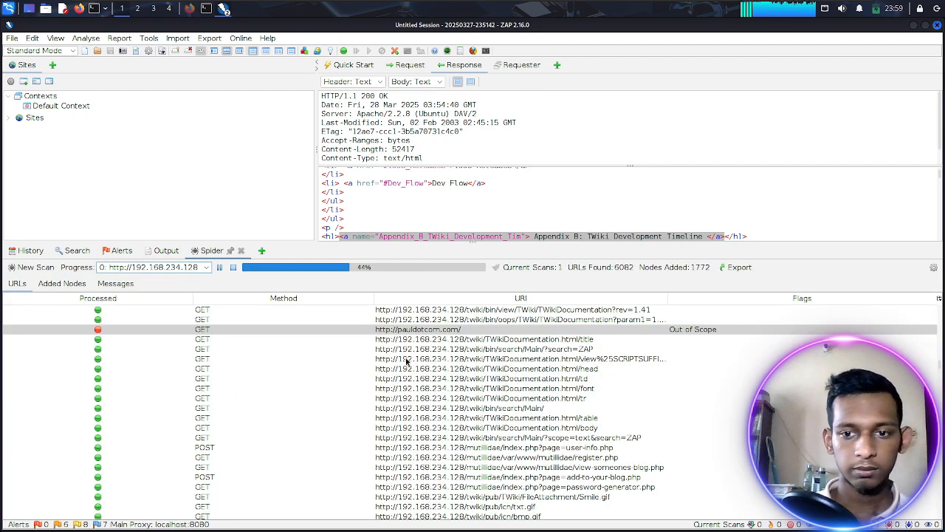
scroll(407, 361, "up", 10)
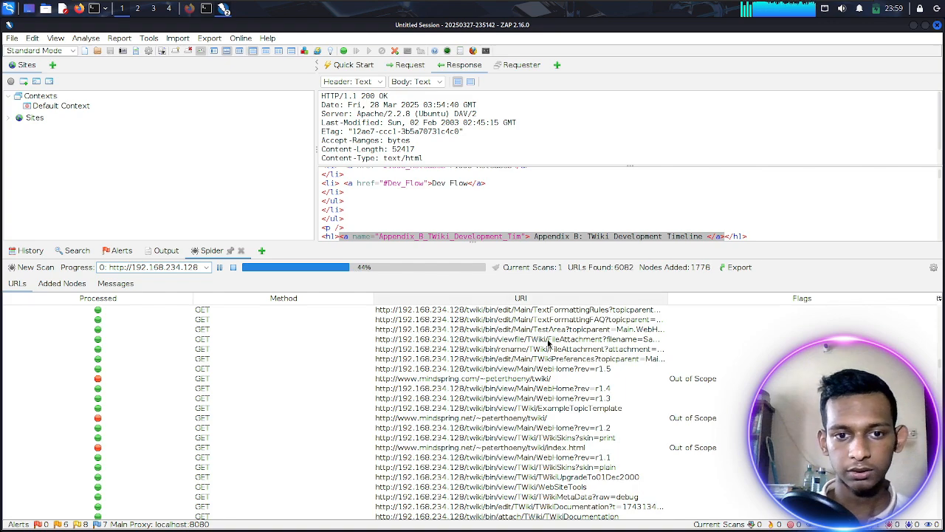
scroll(450, 395, "up", 20)
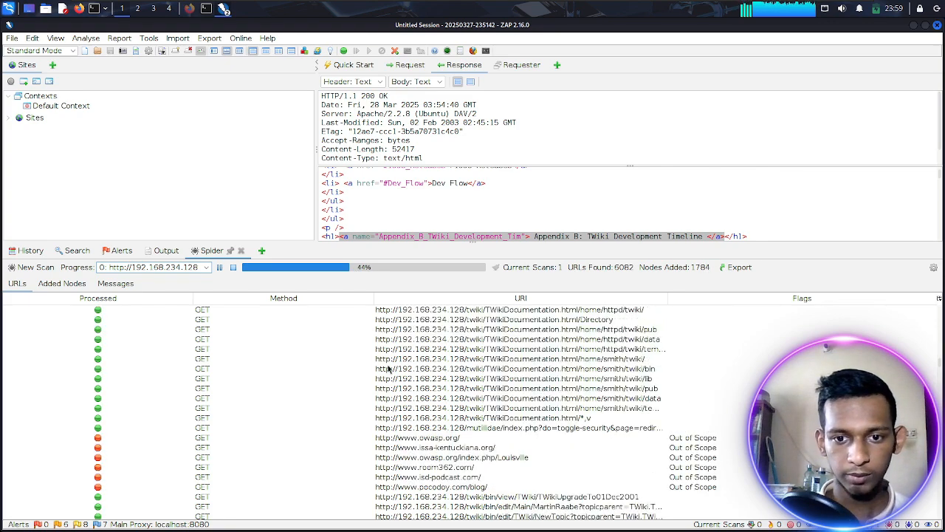
scroll(388, 367, "up", 20)
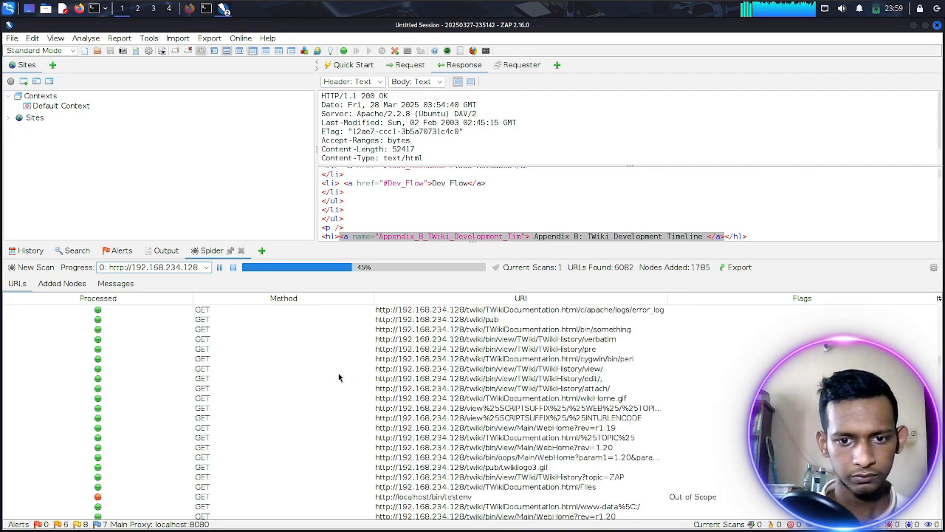
scroll(338, 378, "up", 20)
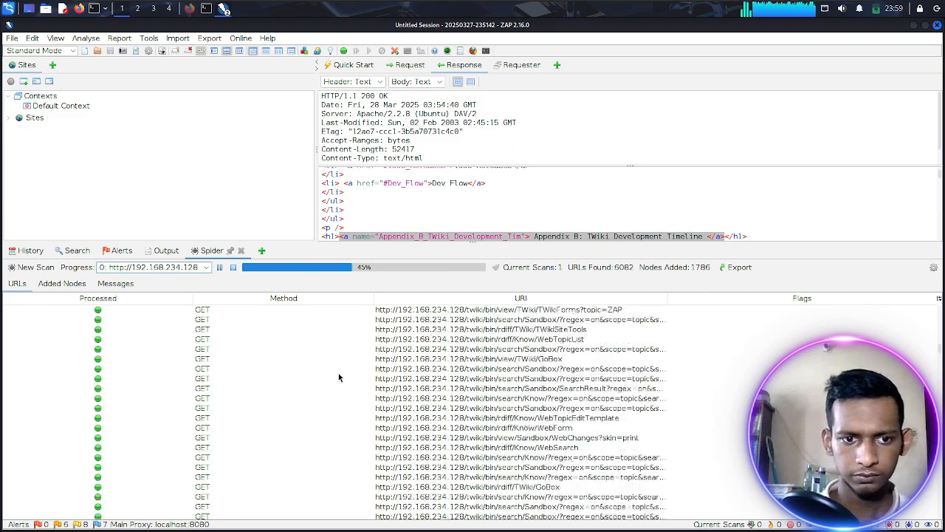
scroll(338, 377, "up", 20)
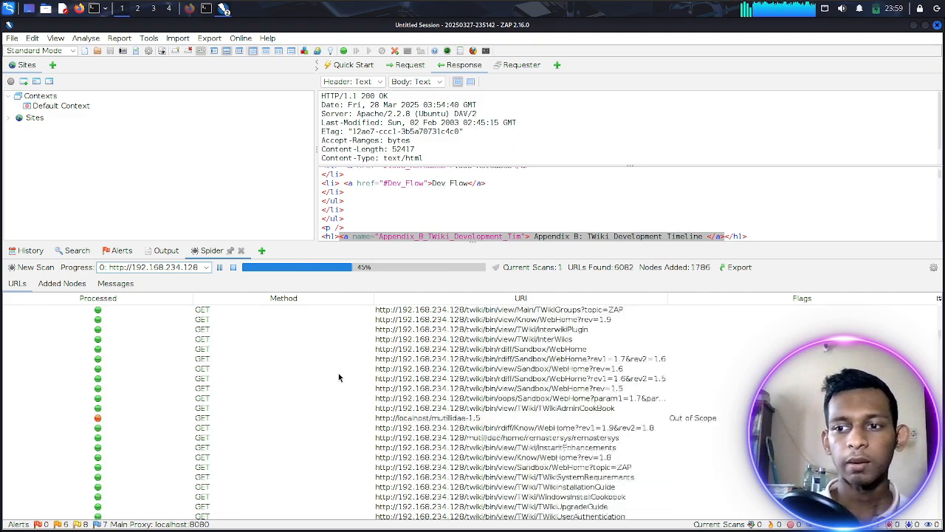
scroll(338, 377, "up", 20)
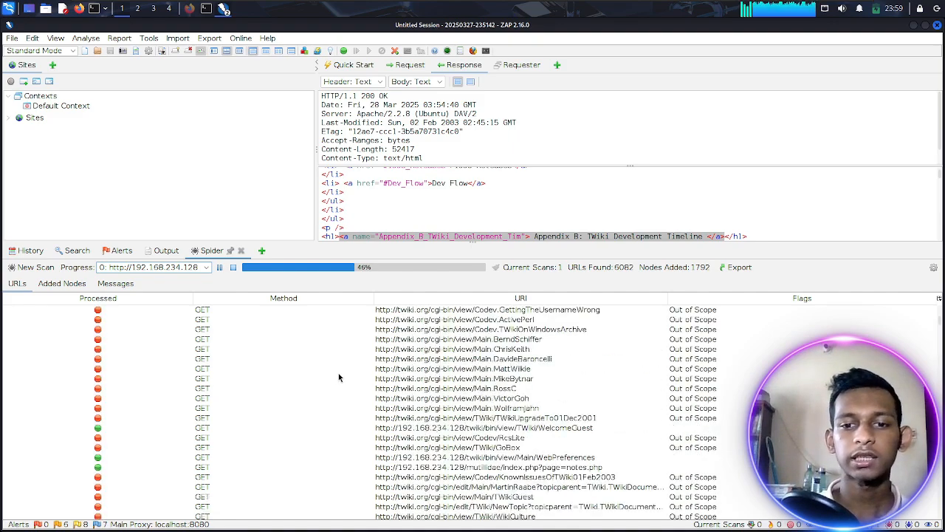
scroll(338, 377, "up", 20)
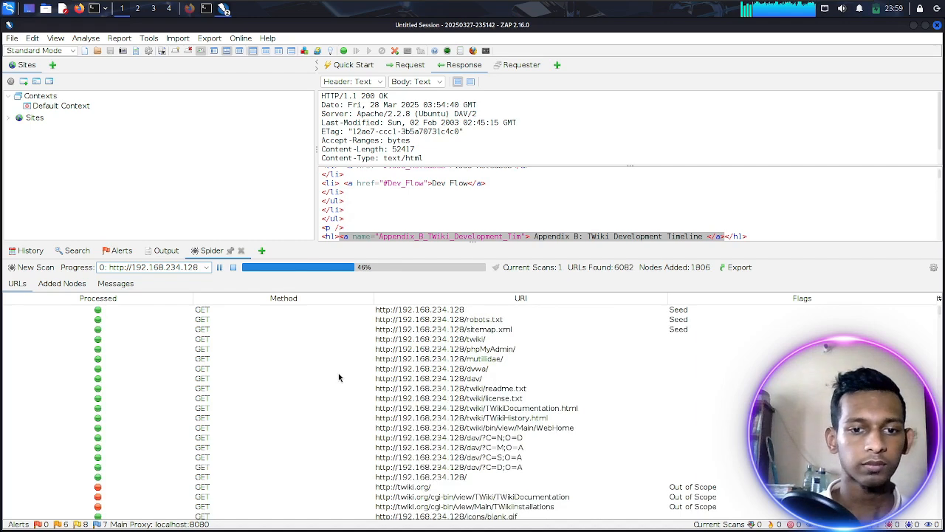
- Recheck the alert list up to its first entry, the output log and the spider's progress
left_click(121, 251)
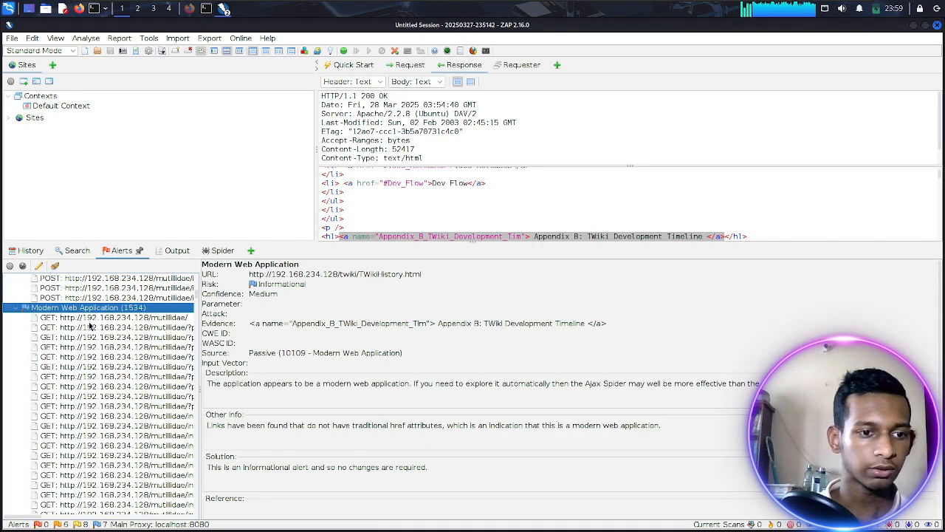
scroll(95, 321, "up", 10)
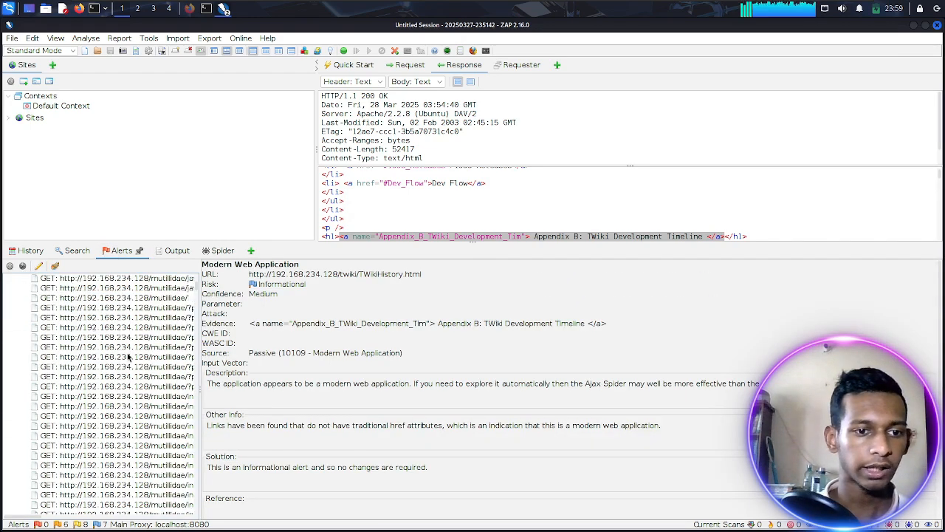
scroll(111, 347, "up", 10)
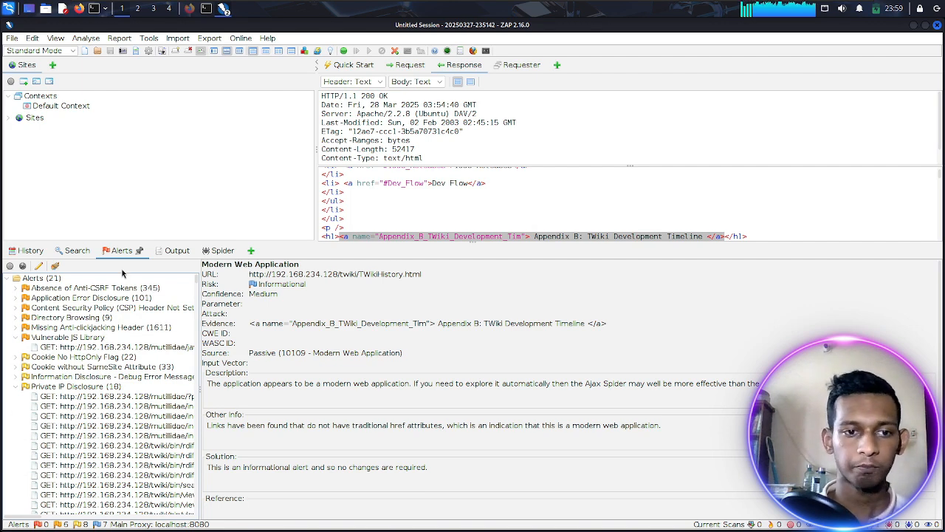
left_click(174, 252)
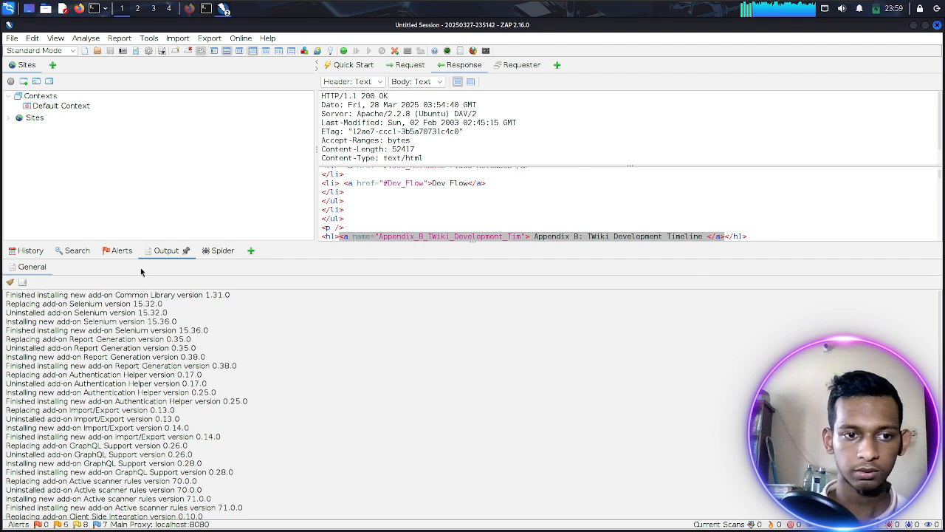
left_click(220, 252)
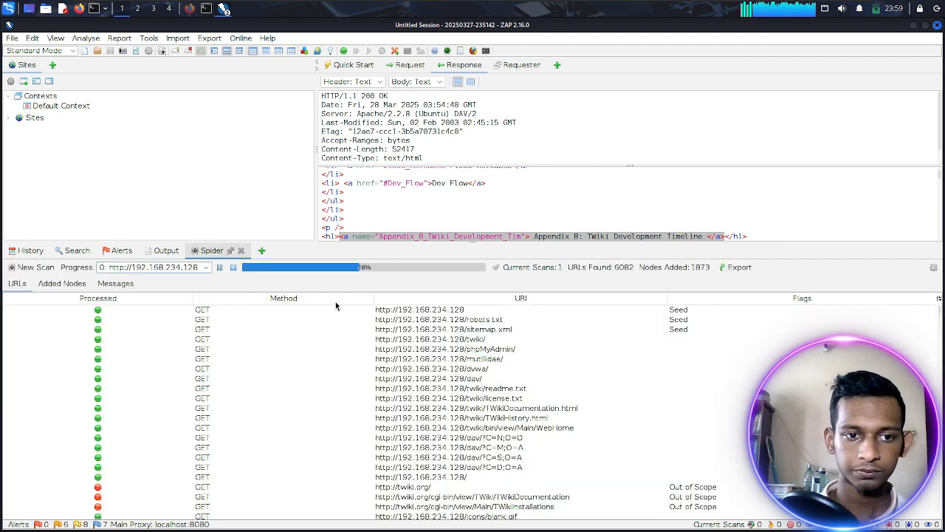
- Add the AJAX Spider view to the workspace and bring it to the front
left_click(262, 252)
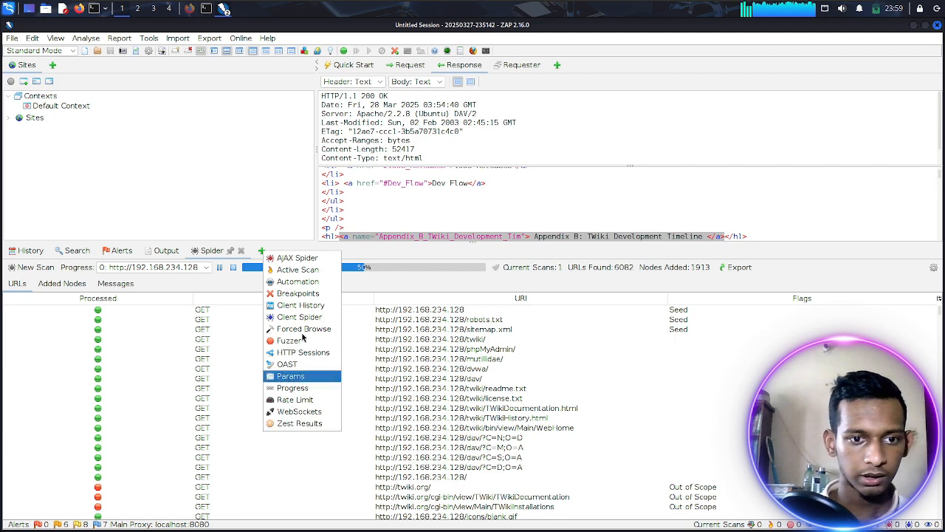
left_click(295, 258)
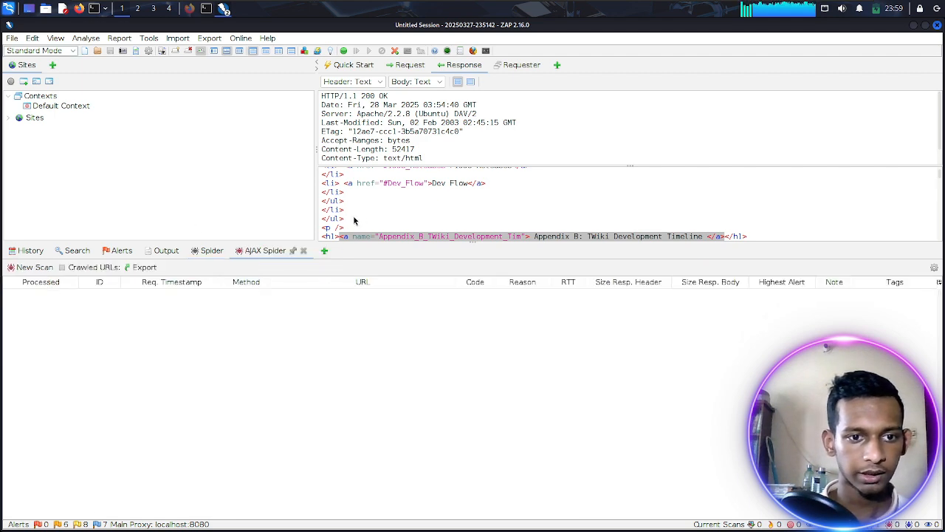
left_click(210, 253)
left_click(268, 252)
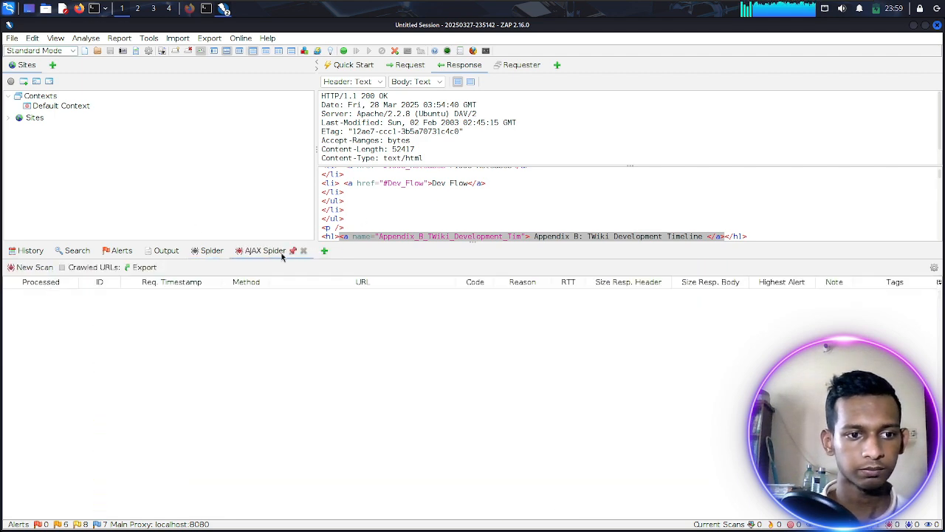
- Try to start a new AJAX Spider scan with 192.168.234.128 as the starting point
left_click(29, 285)
left_click(38, 267)
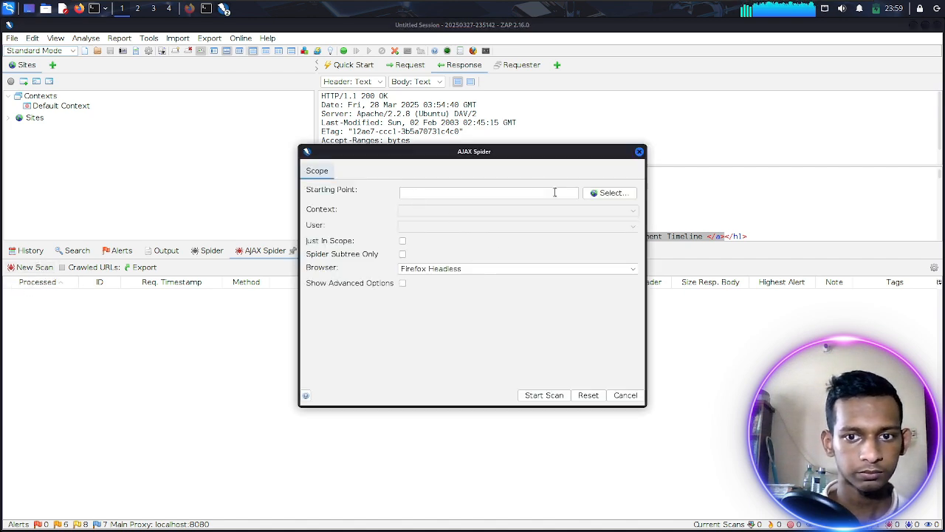
left_click(483, 193)
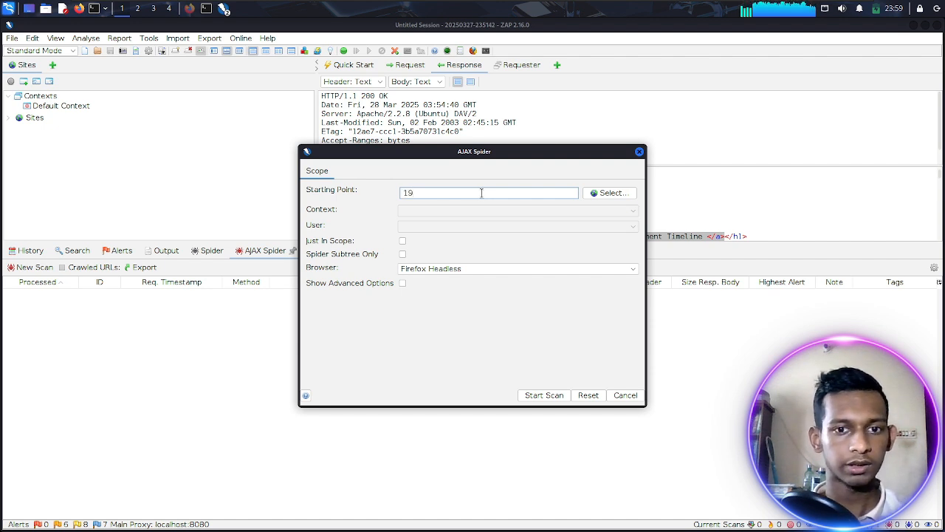
type("192.168.234.128")
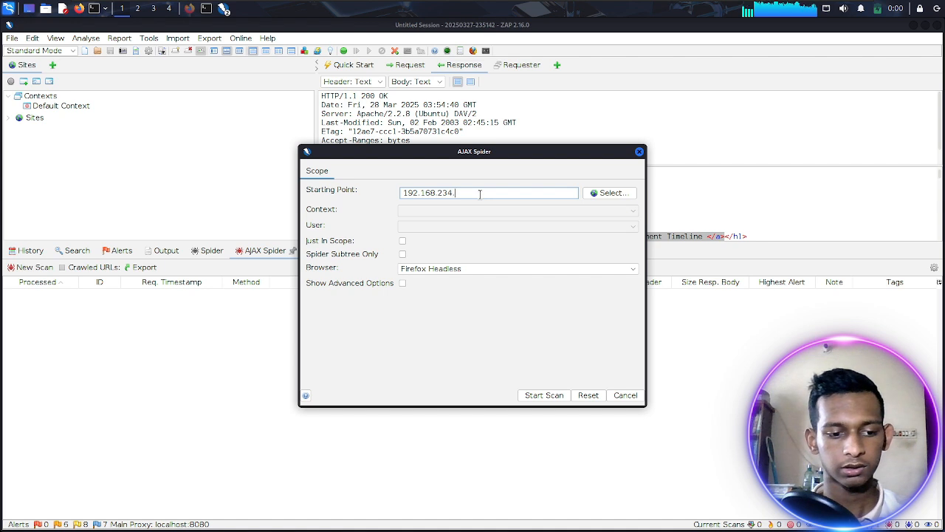
left_click(554, 395)
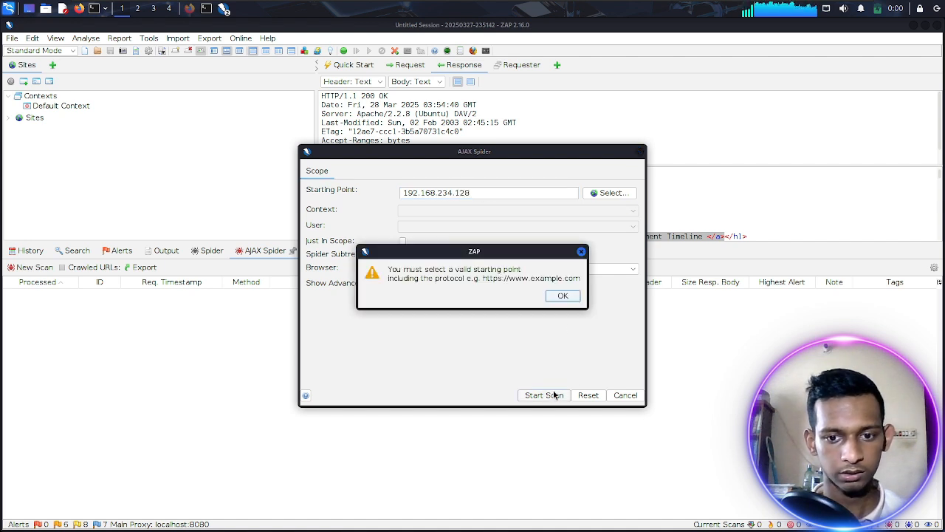
left_click(559, 297)
left_click(403, 193)
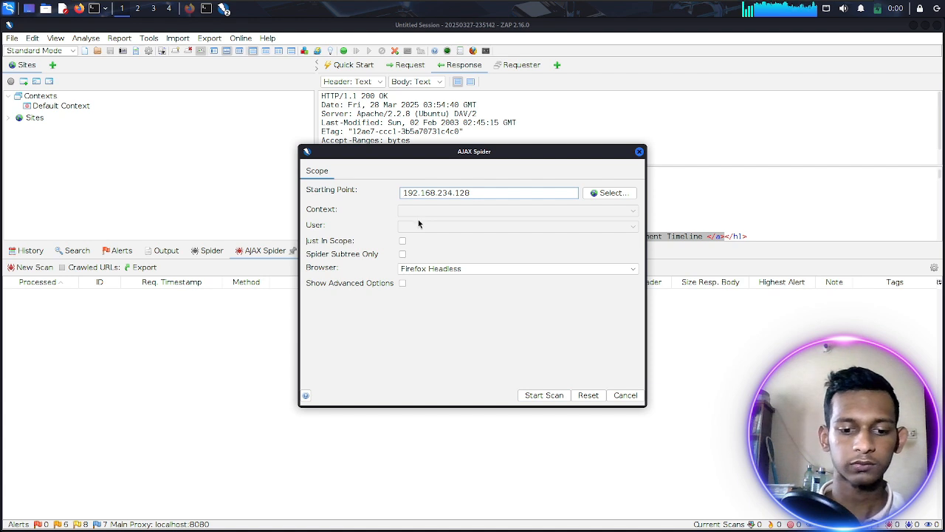
type("hyyp")
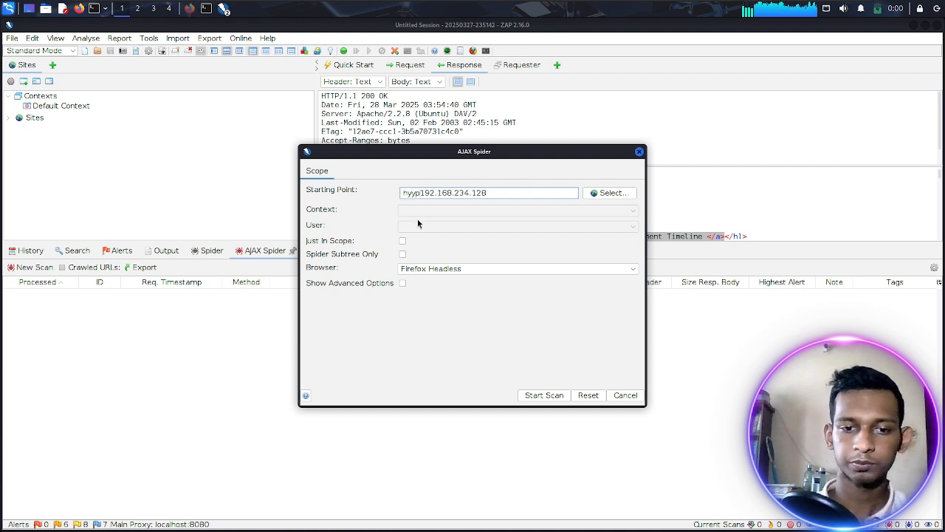
key("BackSpace")
key("BackSpace")
key("BackSpace")
type("ttp")
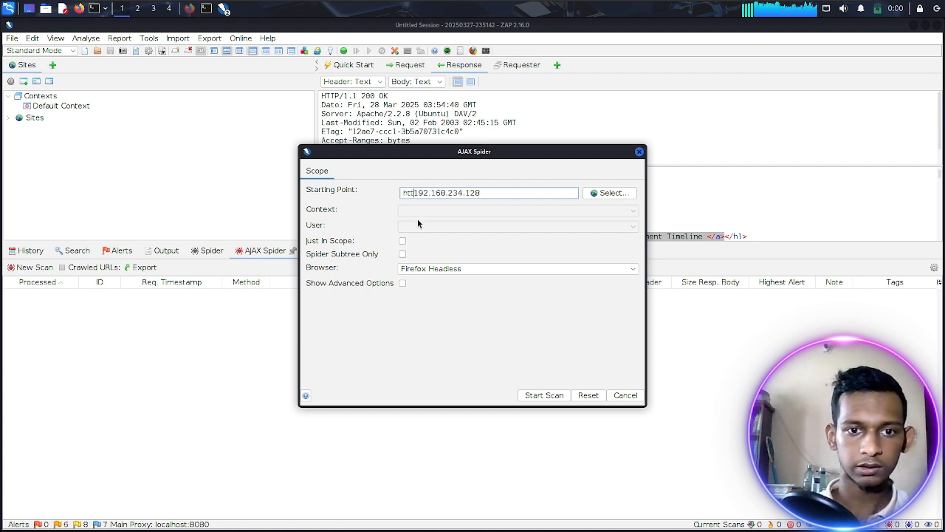
type("://")
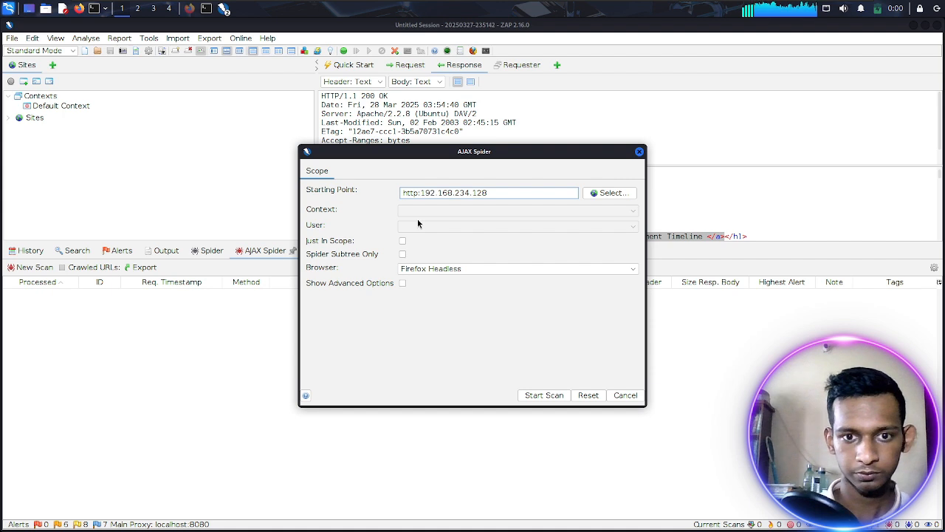
- Start the AJAX Spider scan of 192.168.234.128 and inspect the responses of its first out-of-scope requests
left_click(545, 395)
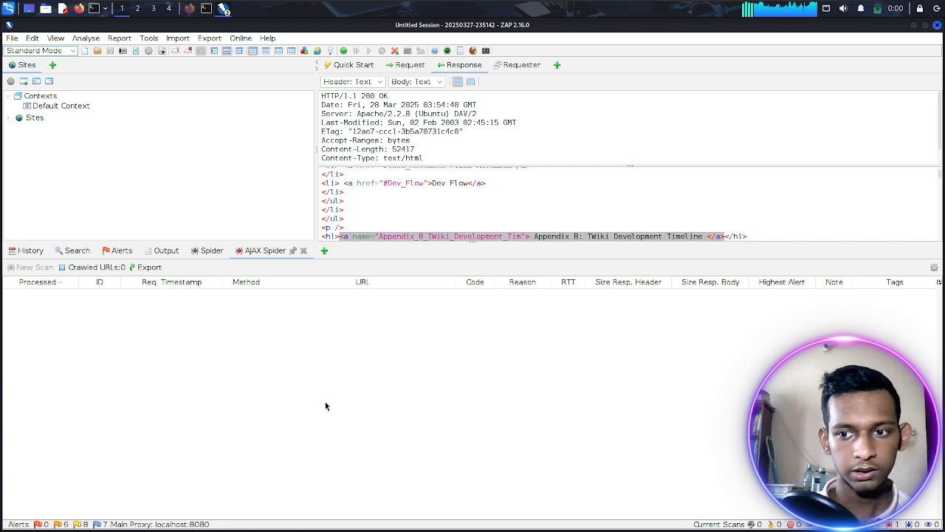
scroll(362, 218, "up", 8)
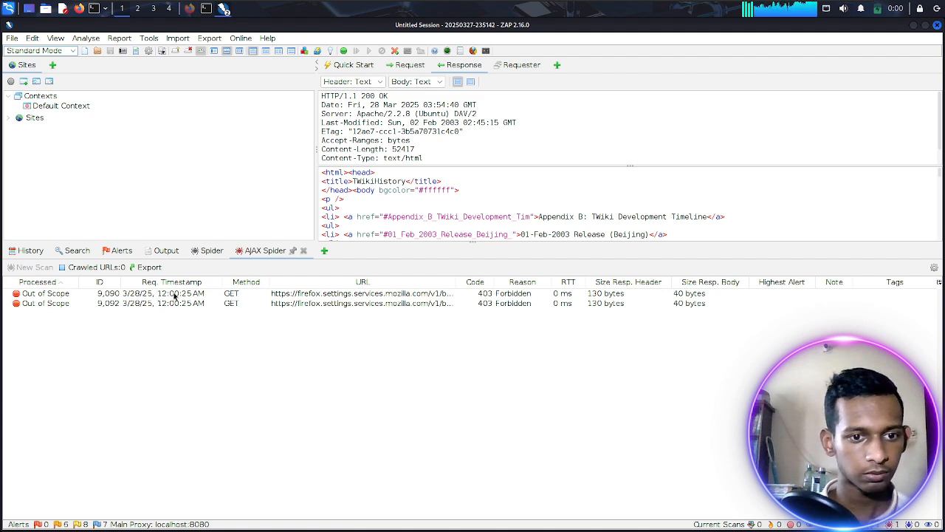
left_click(237, 296)
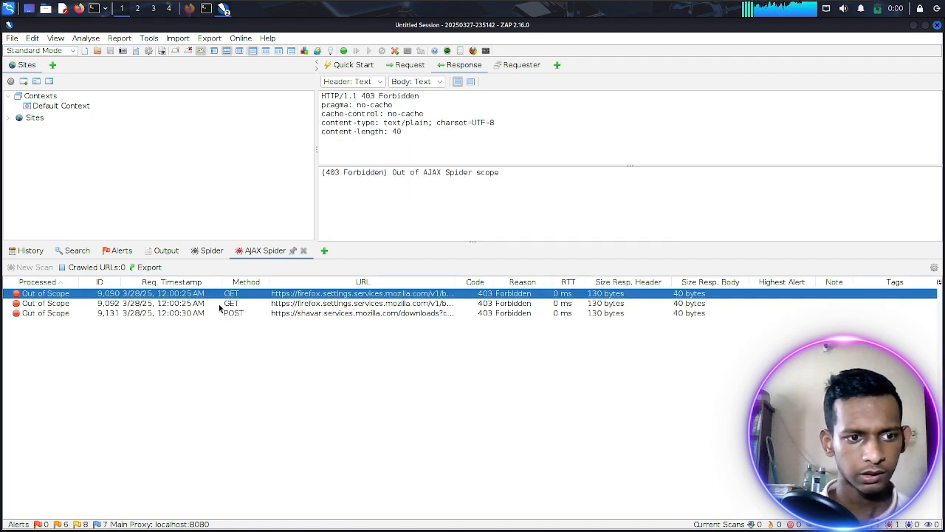
left_click(229, 313)
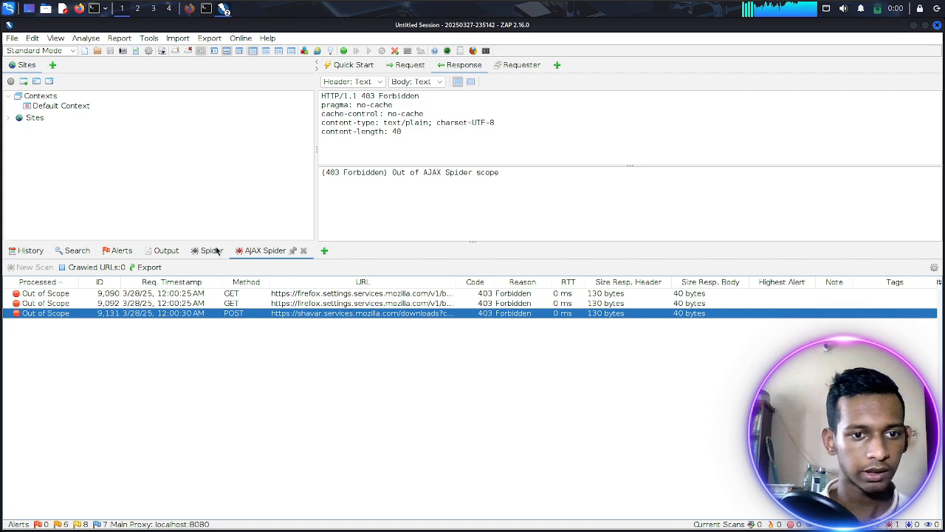
- Compare the progress of the Spider and AJAX Spider scans and inspect the response for the crawled favicon.ico
left_click(212, 251)
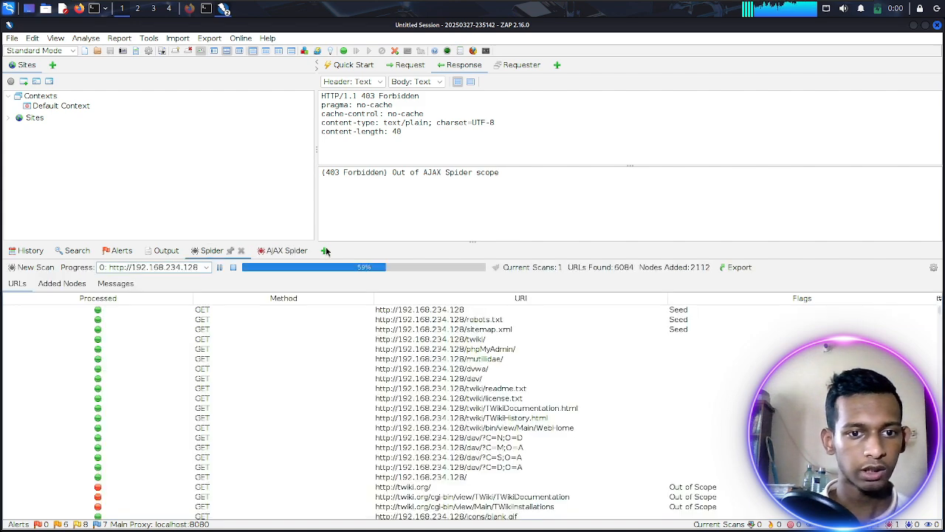
left_click(274, 254)
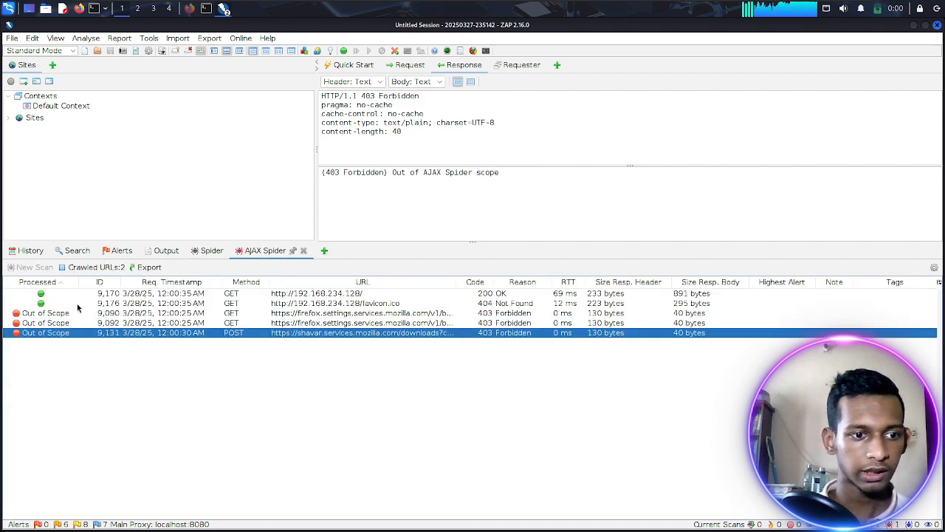
left_click(111, 304)
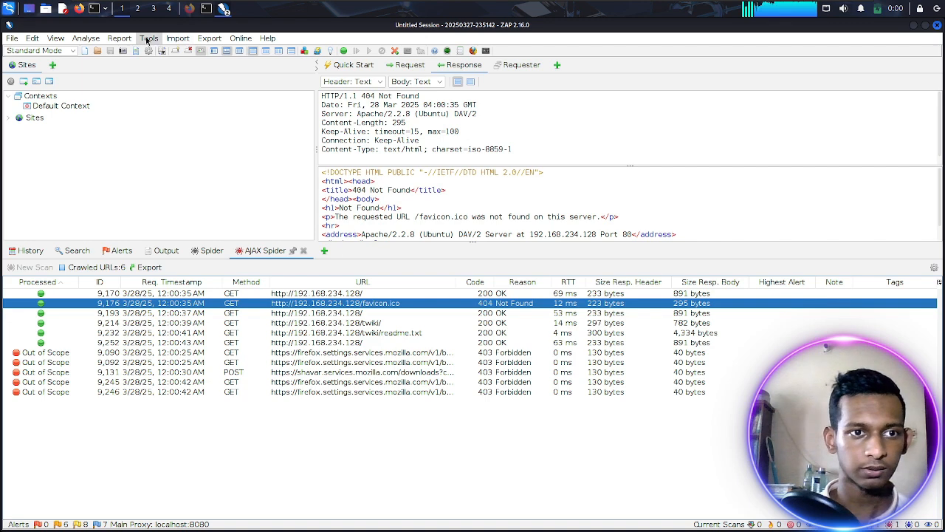
left_click(206, 253)
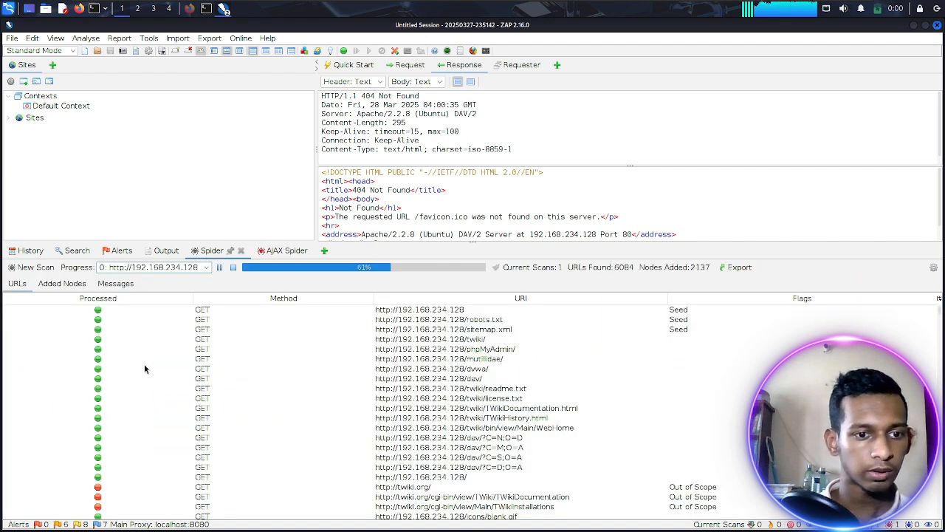
left_click(292, 252)
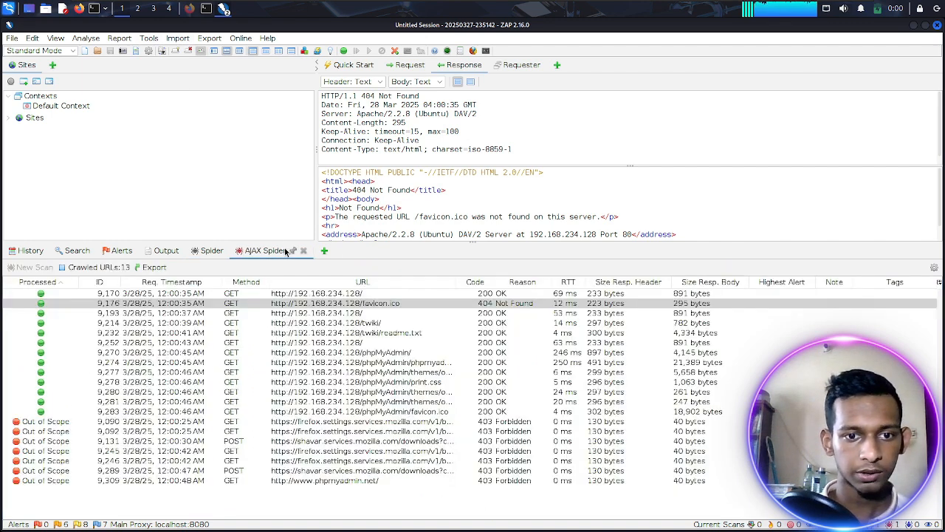
left_click(204, 253)
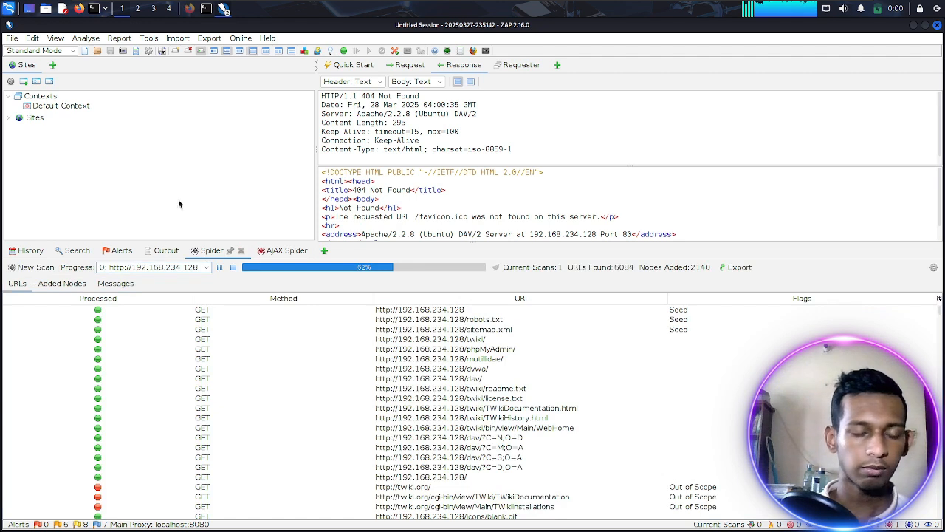
left_click(120, 39)
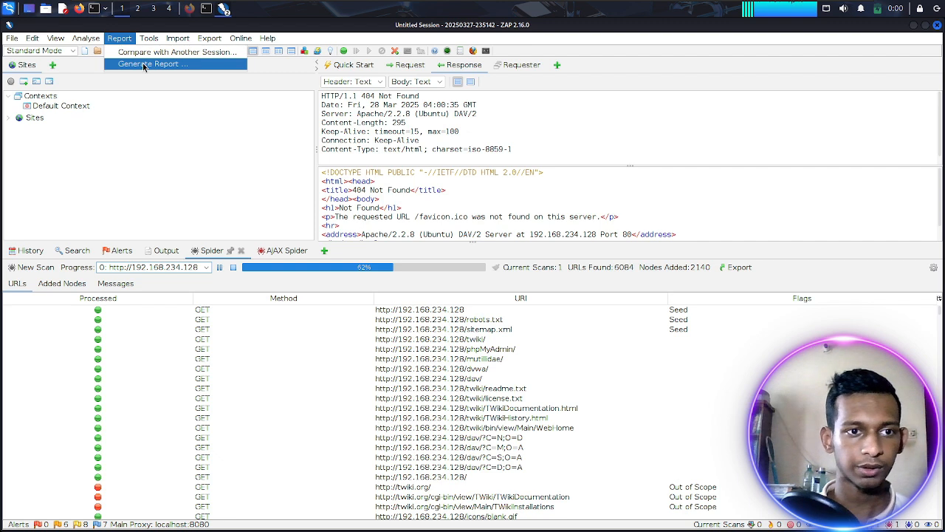
left_click(144, 65)
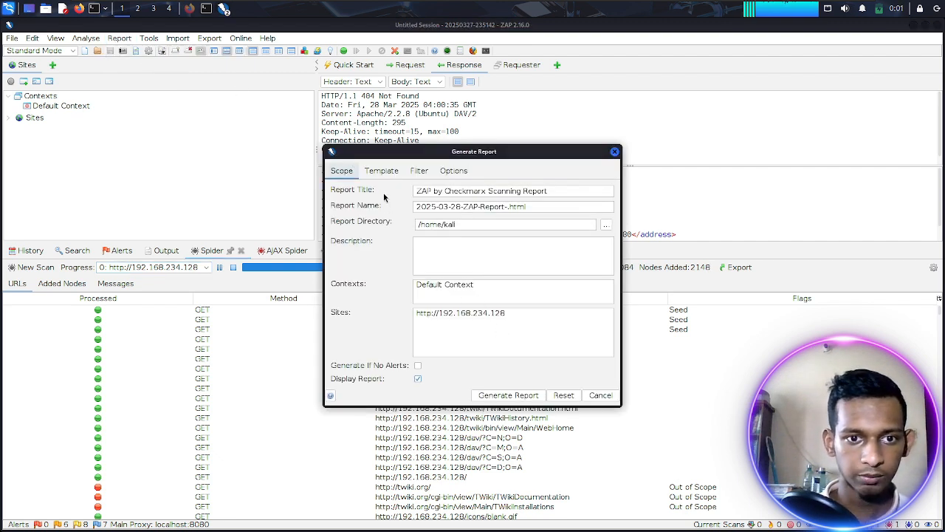
left_click(378, 173)
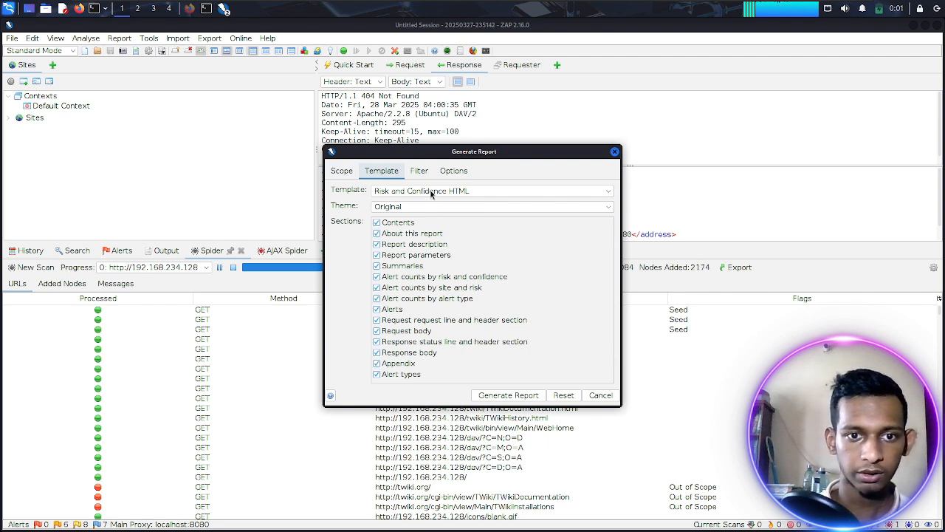
left_click(343, 172)
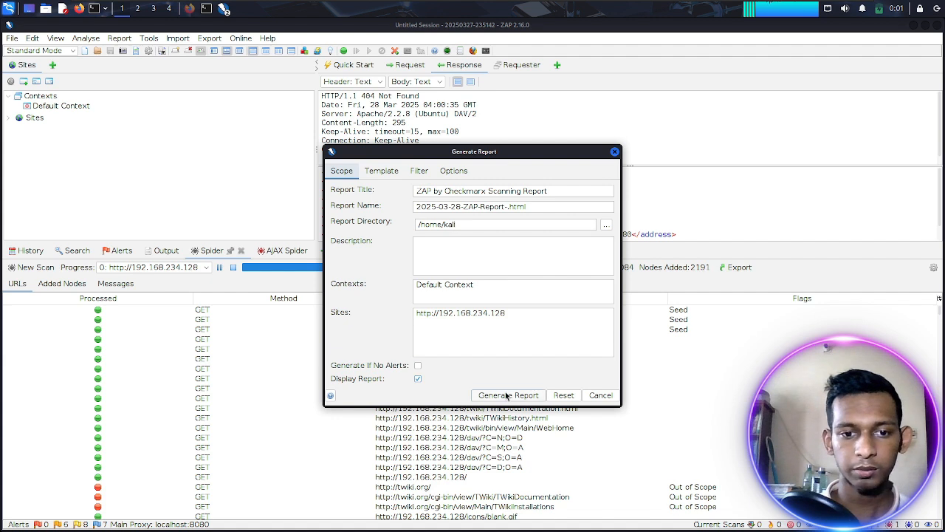
left_click(502, 396)
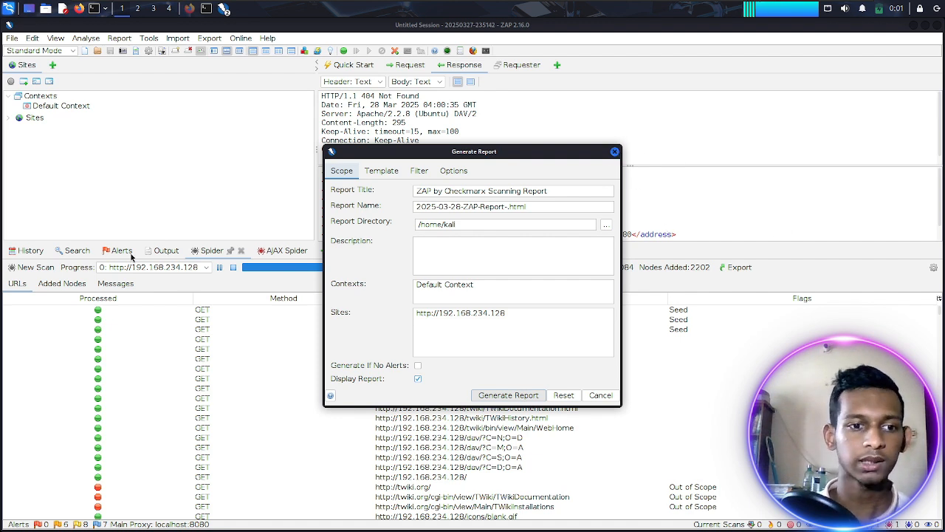
key("Return")
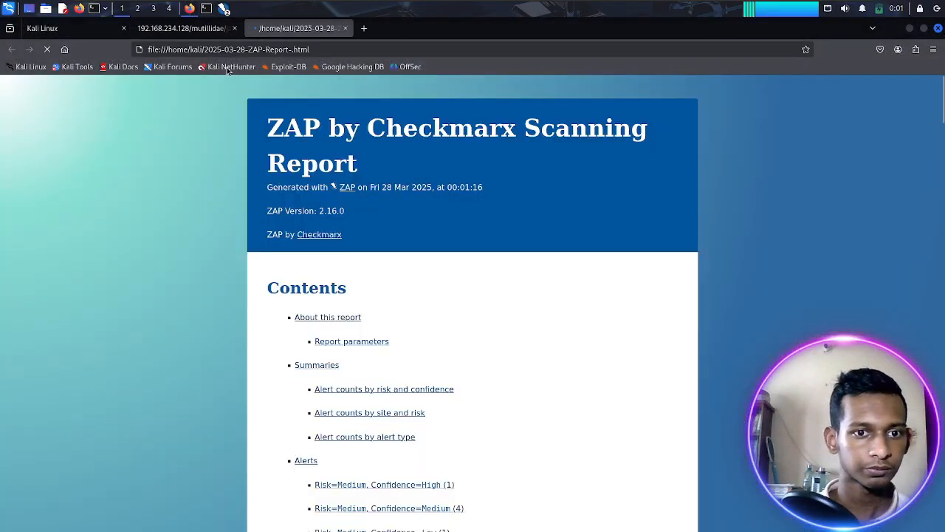
- Read the title of the generated scanning report in the browser and close the duplicate report tab
left_click_drag(267, 121, 431, 125)
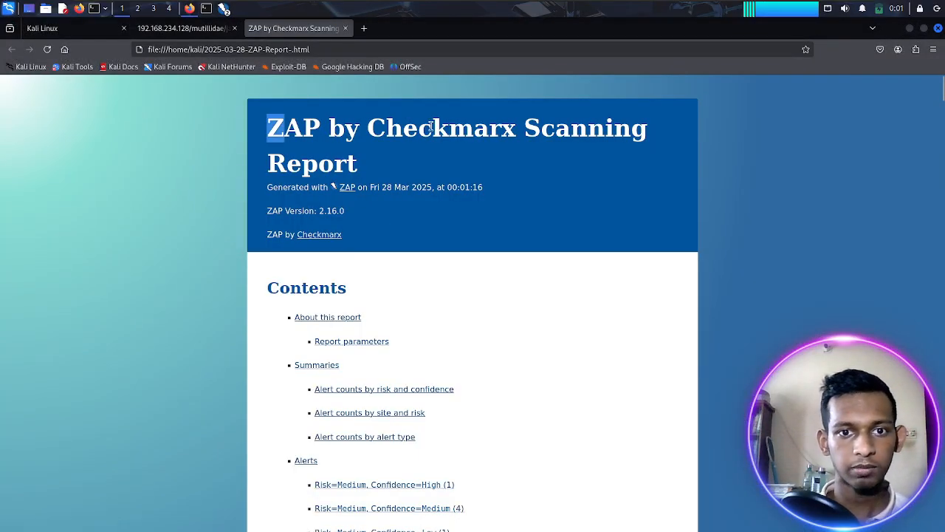
left_click_drag(515, 132, 465, 177)
left_click(545, 136)
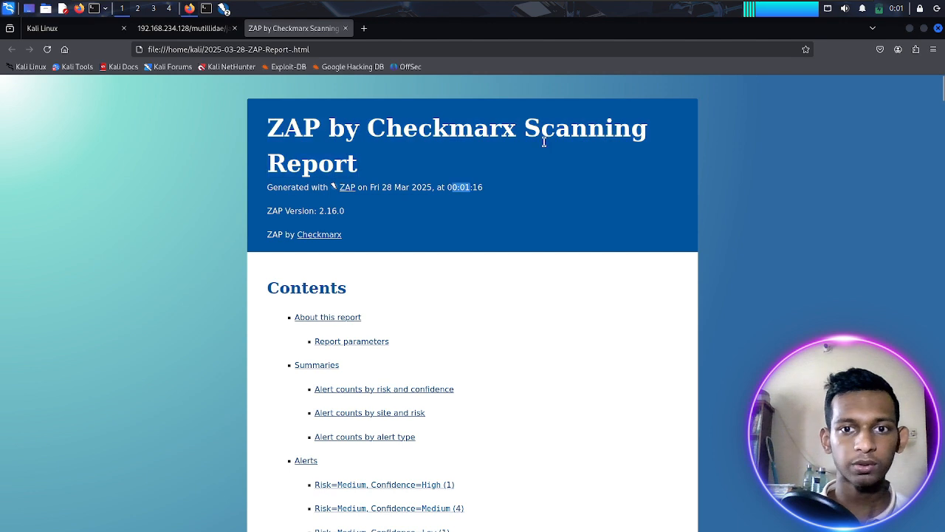
left_click_drag(386, 170, 268, 114)
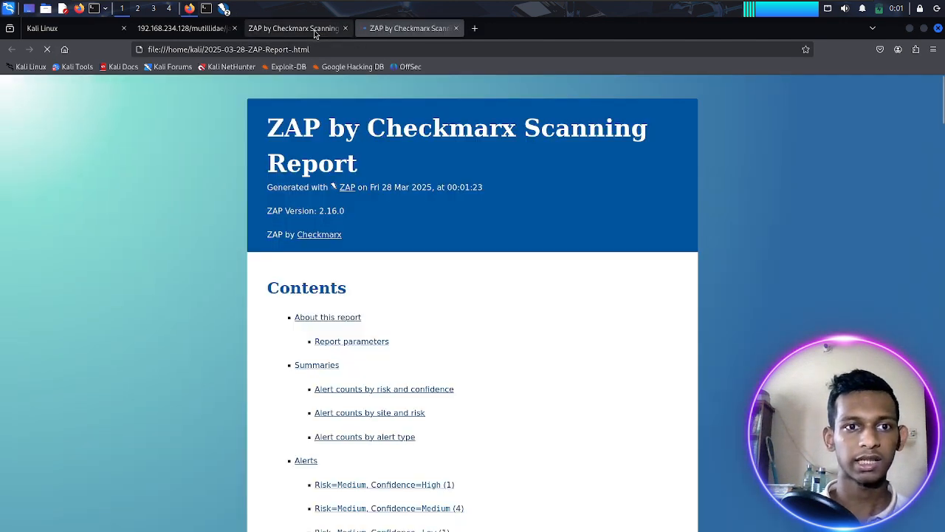
left_click(316, 32)
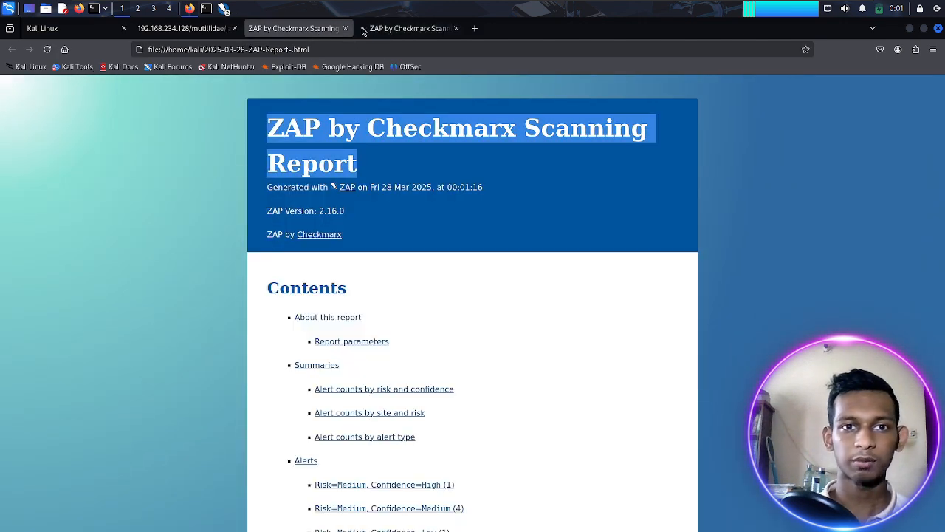
left_click(455, 28)
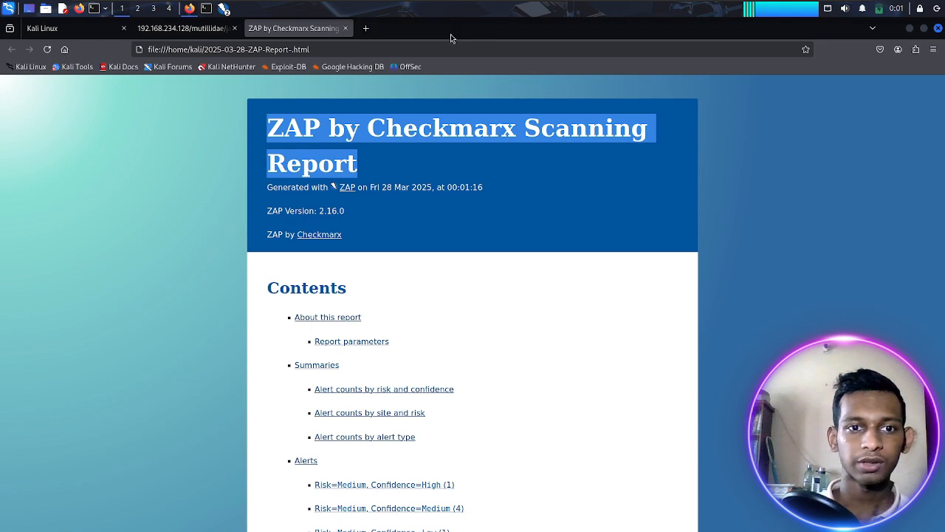
left_click(719, 210)
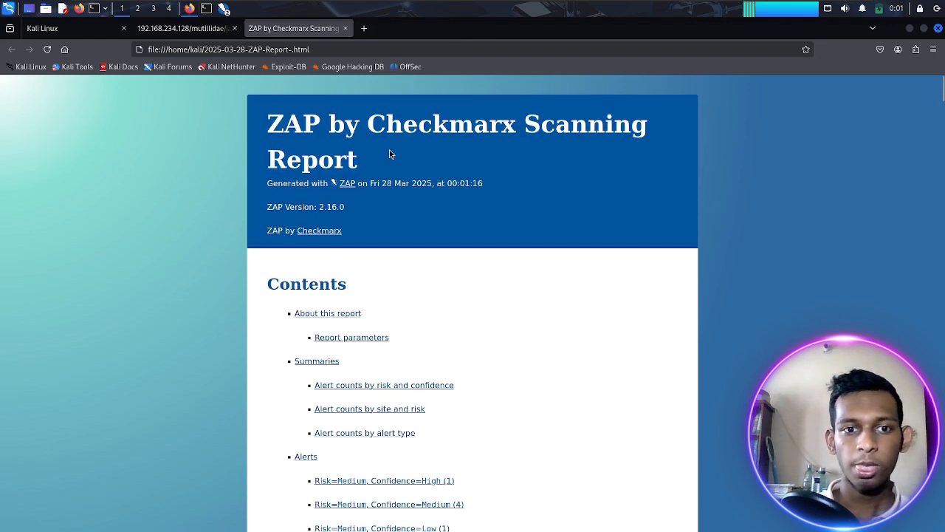
- Examine the report's Contents list, from its header through the summaries, alerts and appendix entries
scroll(428, 219, "down", 5)
scroll(424, 227, "up", 3)
scroll(386, 175, "up", 3)
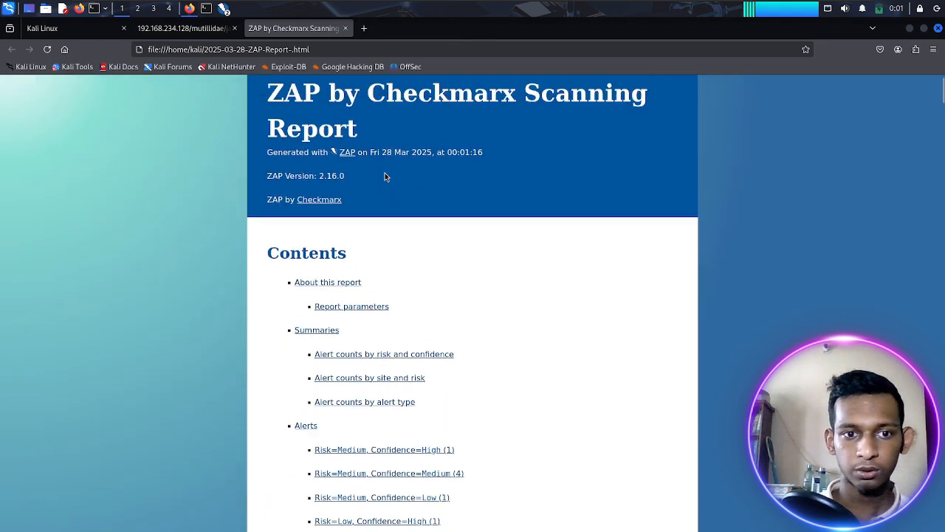
scroll(358, 174, "down", 6)
scroll(360, 183, "down", 3)
scroll(392, 185, "up", 6)
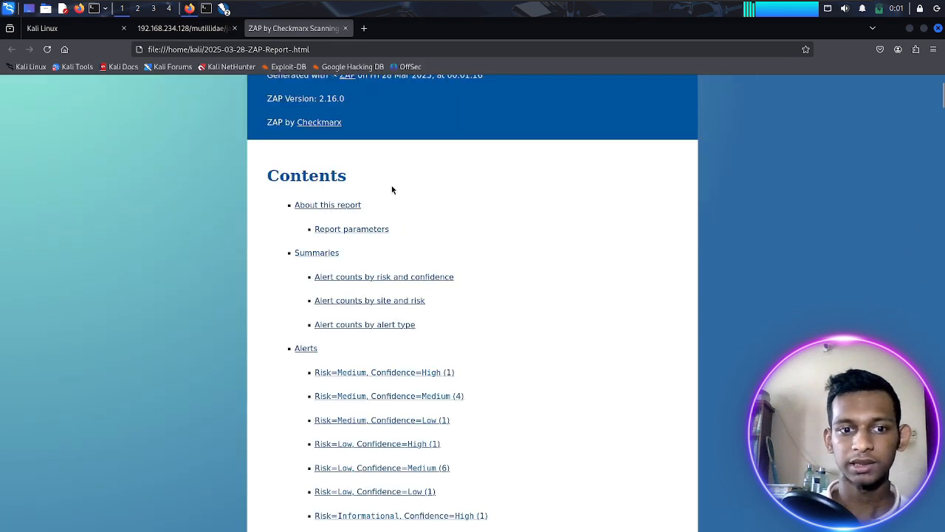
scroll(391, 188, "down", 3)
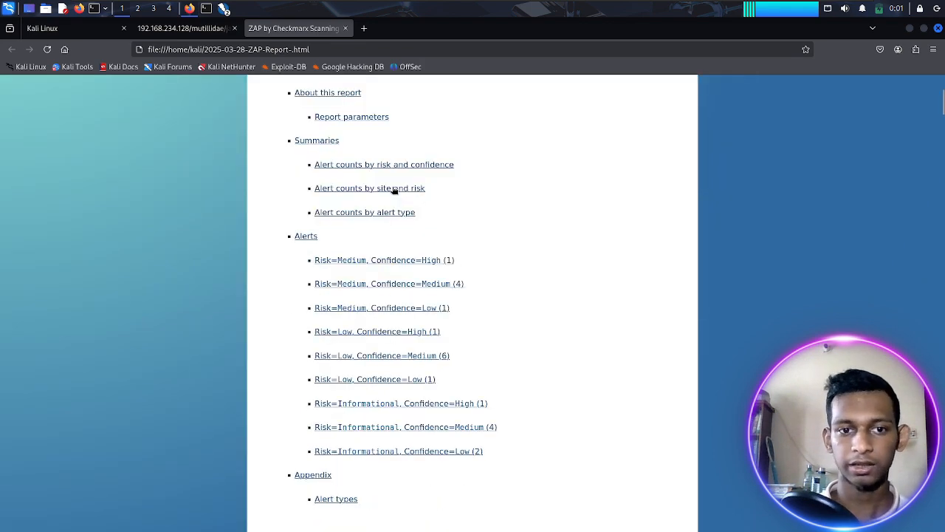
scroll(325, 132, "up", 3)
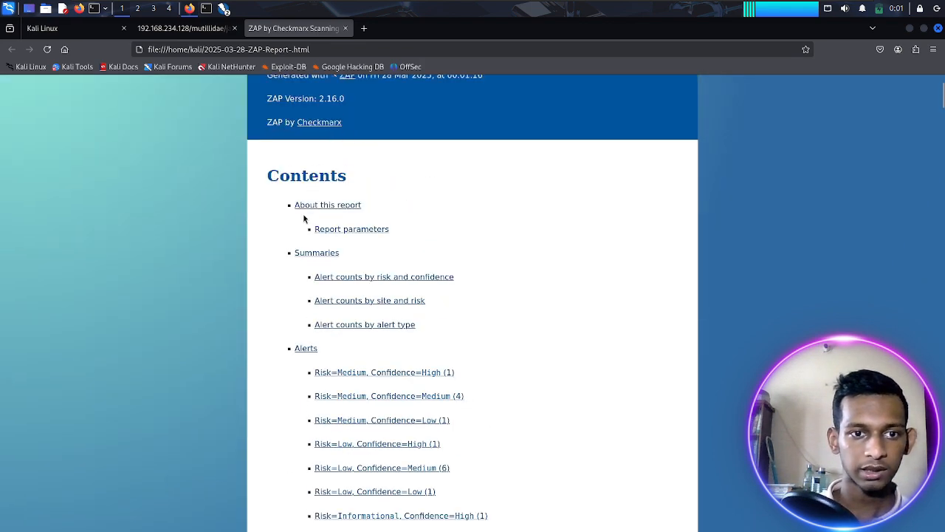
left_click_drag(269, 175, 346, 176)
left_click(370, 175)
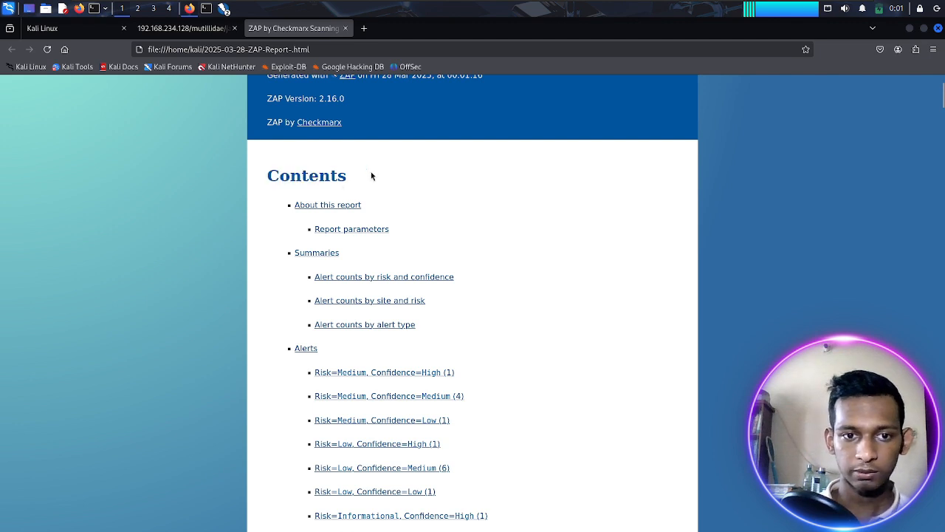
- Go to the report's Report parameters section and examine the included risk levels and confidence levels
left_click(339, 230)
scroll(318, 141, "down", 1)
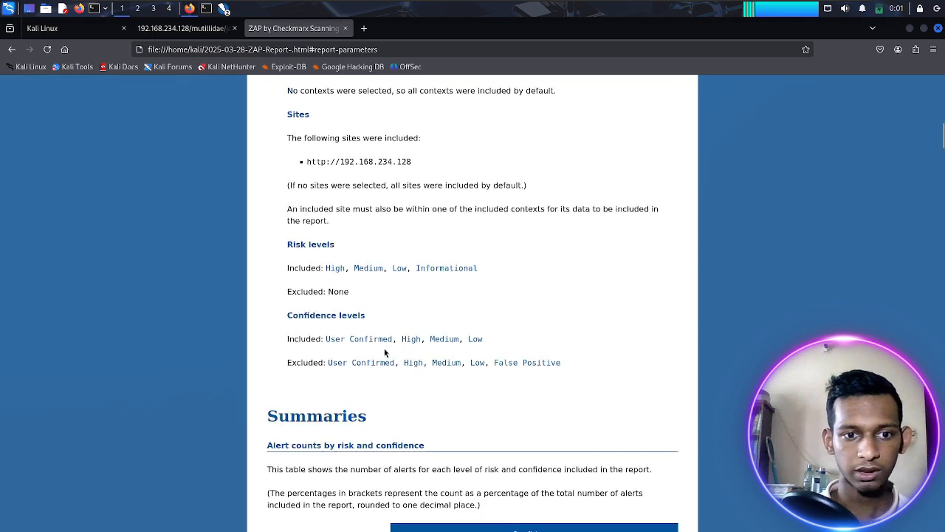
left_click_drag(286, 321, 499, 328)
left_click(481, 274)
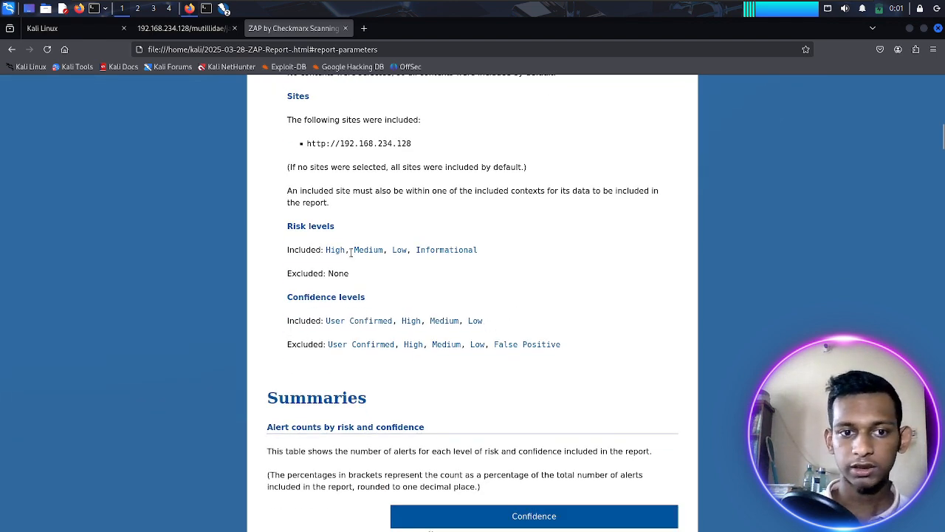
- Examine the table of alert counts by risk and confidence in the report's Summaries section
scroll(433, 330, "down", 8)
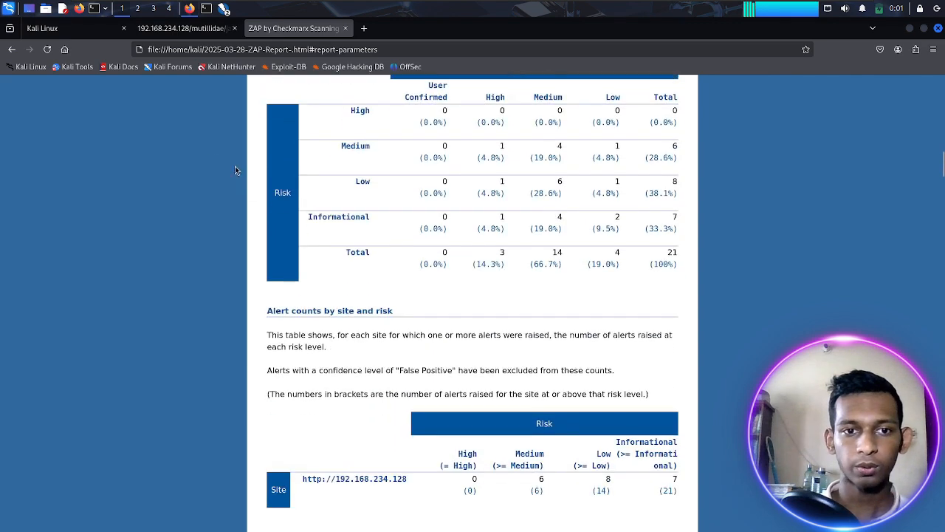
scroll(235, 166, "up", 2)
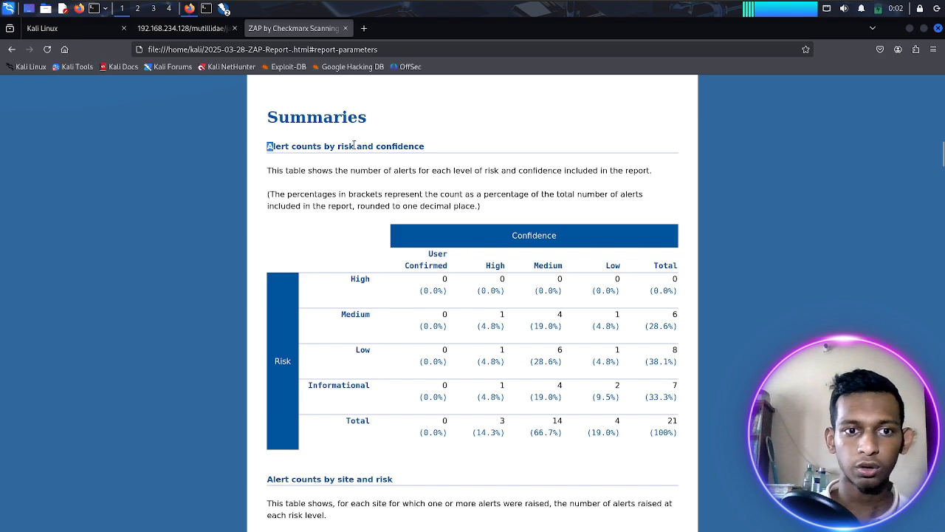
left_click_drag(354, 145, 455, 150)
left_click(443, 201)
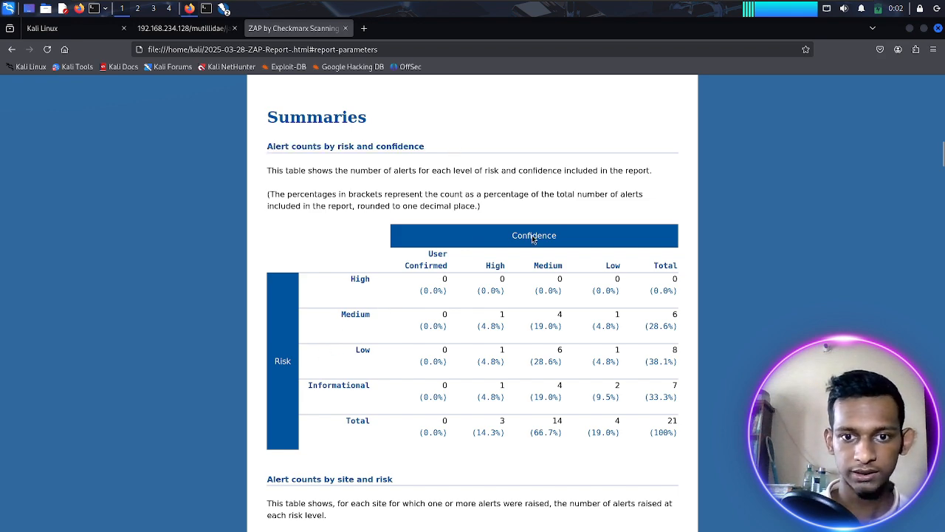
- Examine the alert counts by alert type and the detailed alerts grouped by risk and confidence
scroll(467, 246, "down", 10)
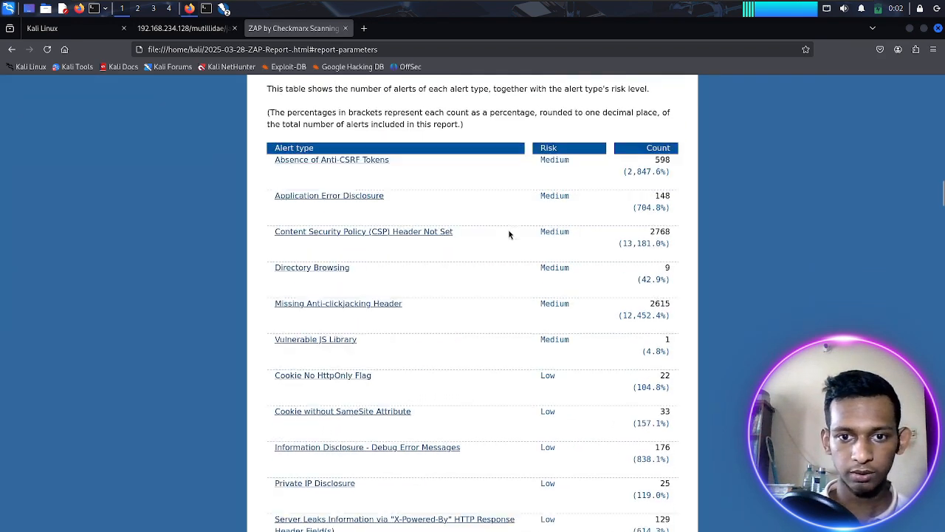
scroll(508, 234, "down", 1)
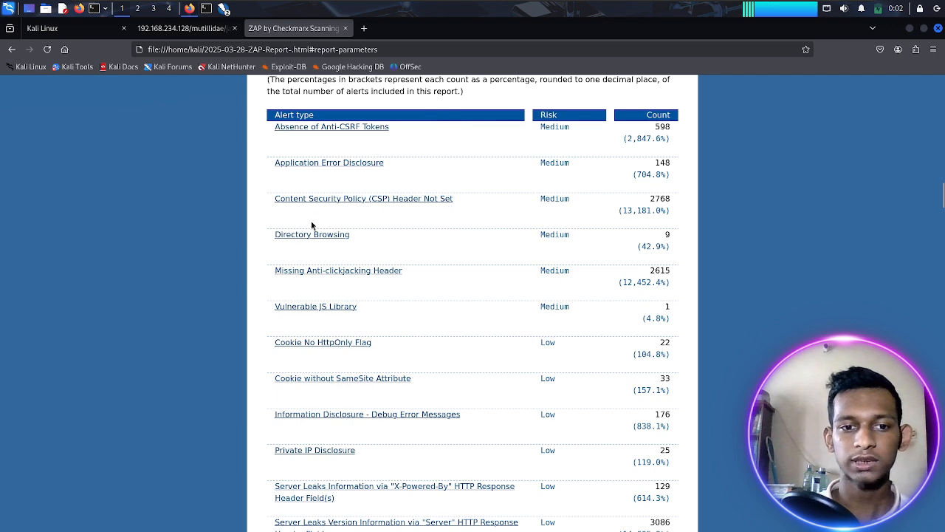
scroll(480, 222, "down", 5)
scroll(480, 221, "down", 20)
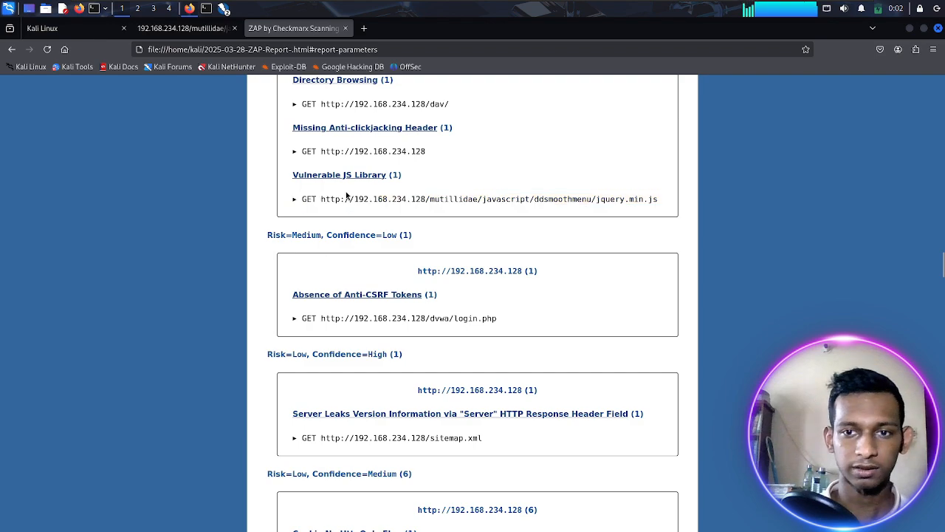
- Examine the report's detailed low-risk and informational alerts, grouped by confidence level
scroll(526, 323, "down", 10)
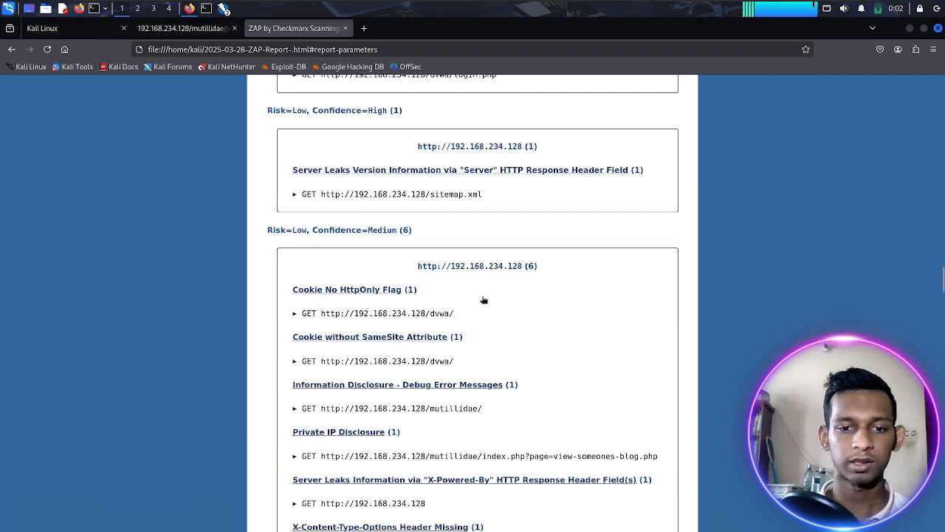
scroll(480, 247, "down", 7)
scroll(439, 249, "up", 3)
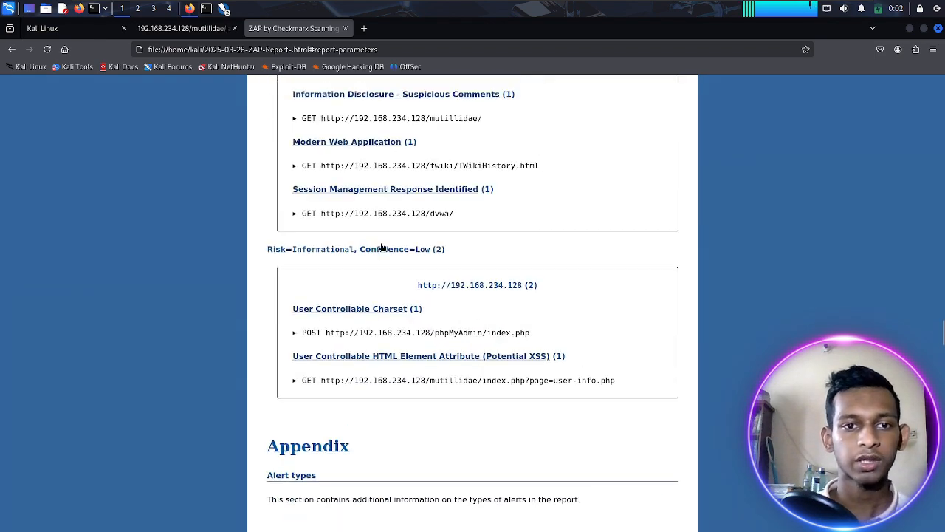
scroll(421, 209, "up", 1)
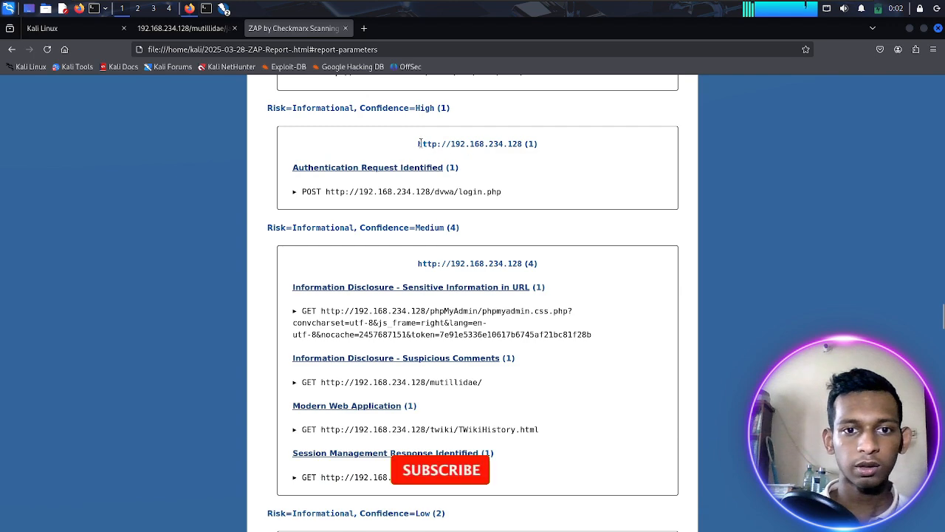
left_click_drag(417, 142, 554, 152)
left_click(577, 153)
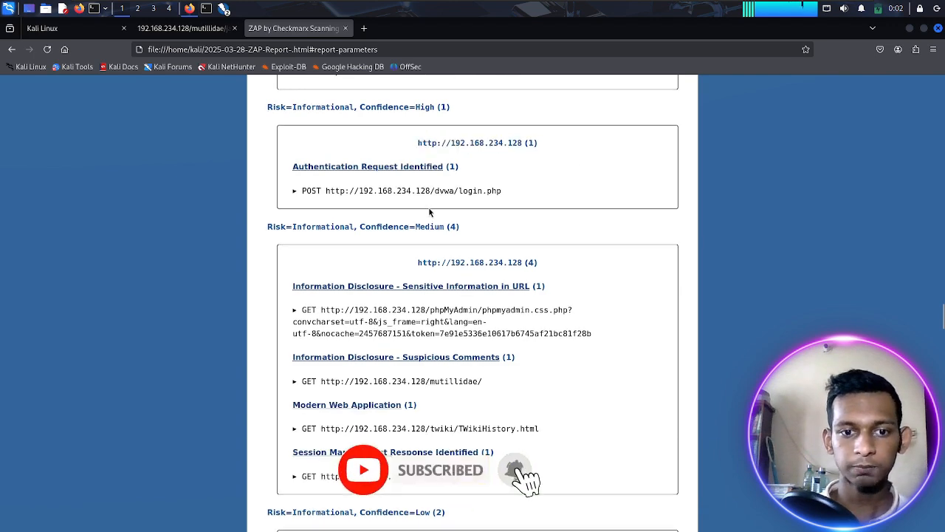
- Examine the alert types in the report's Appendix, including their sources, CWE and WASC IDs and references, and return to the report's beginning
scroll(565, 226, "down", 4)
scroll(566, 226, "down", 20)
scroll(369, 284, "up", 5)
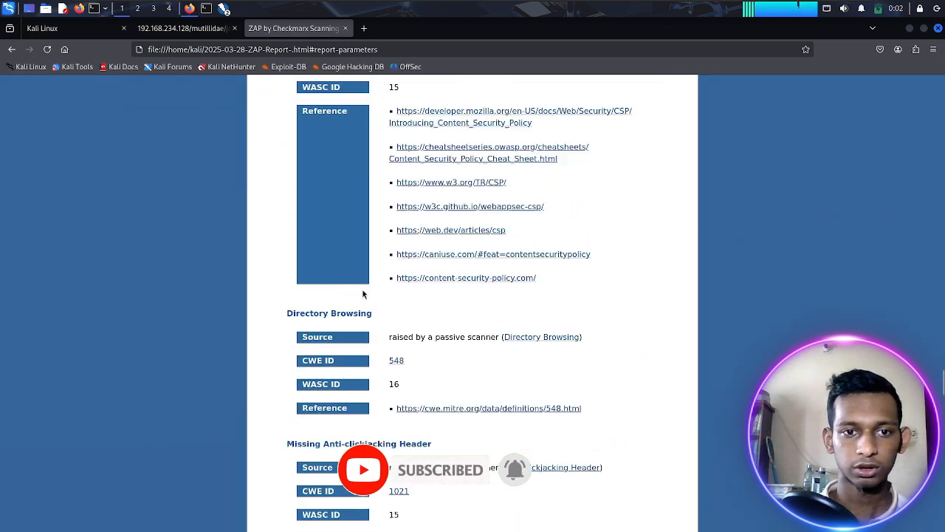
scroll(470, 238, "up", 8)
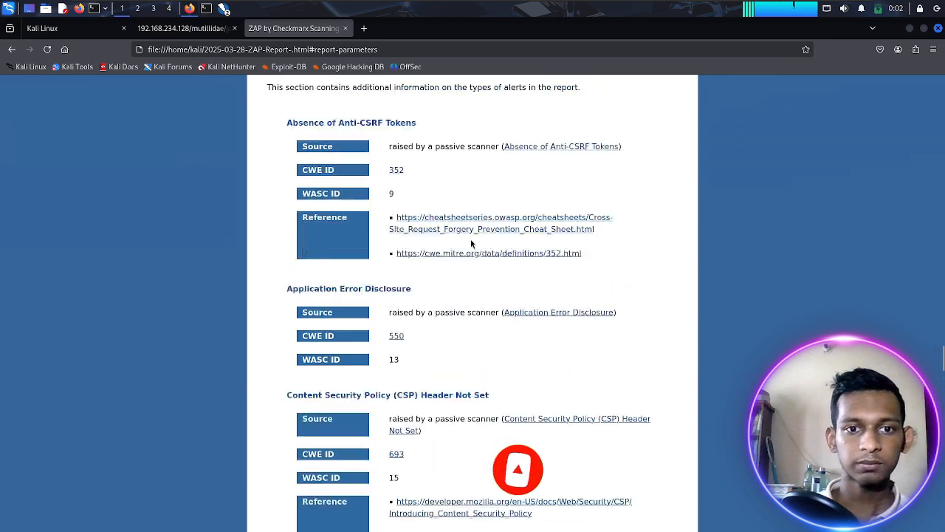
scroll(467, 252, "down", 20)
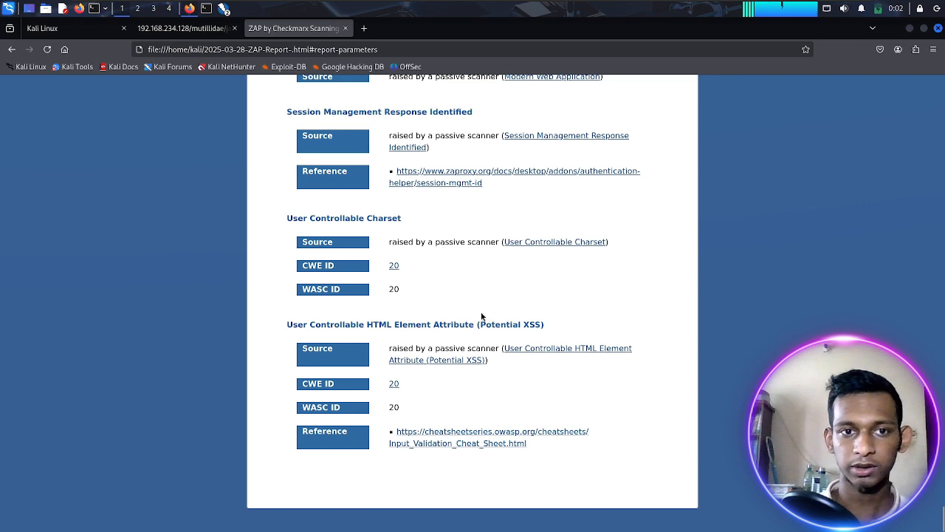
scroll(480, 316, "up", 15)
scroll(481, 314, "up", 20)
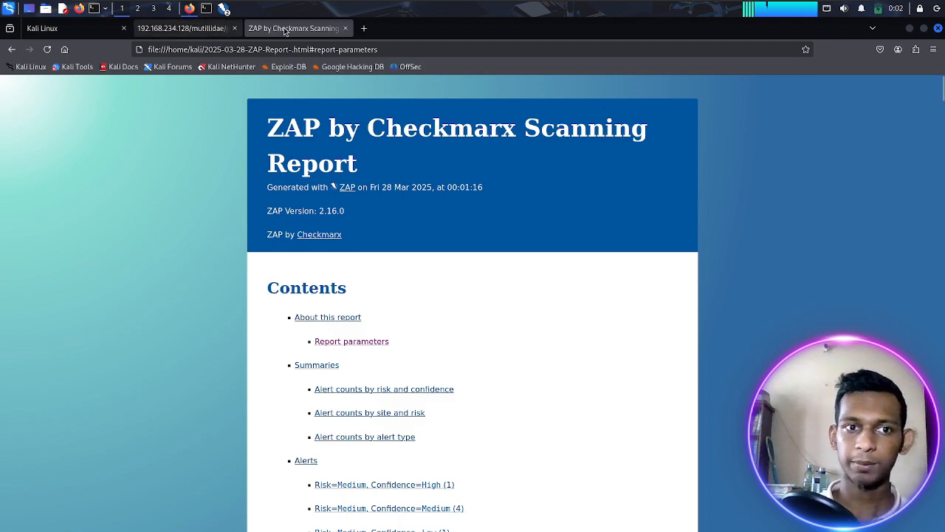
- Close the Manage Add-ons dialog and switch from the browser report to the main ZAP session window
left_click(213, 32)
key("ctrl+Tab")
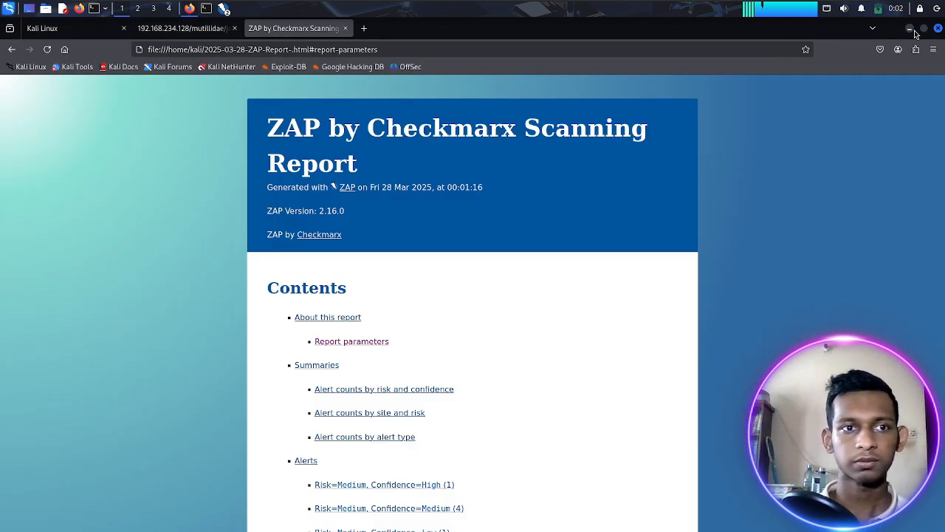
left_click(225, 9)
left_click(242, 42)
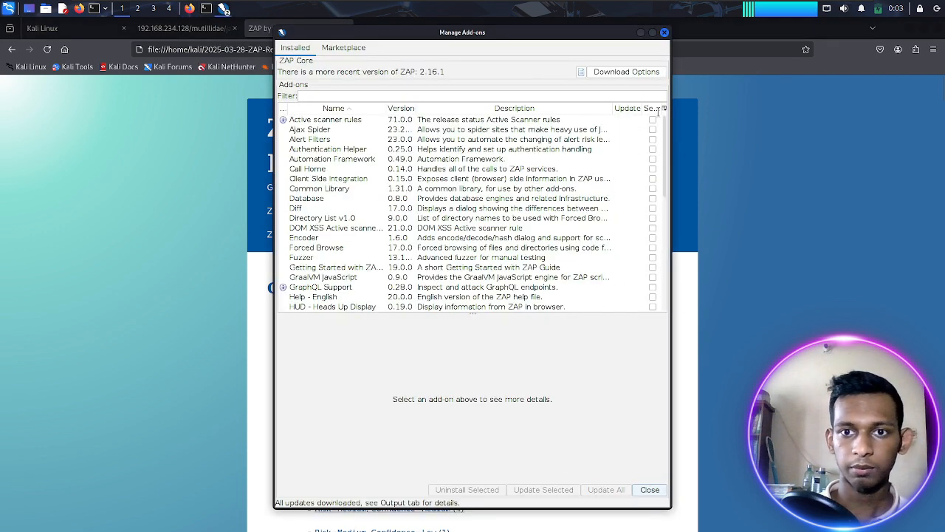
left_click(650, 490)
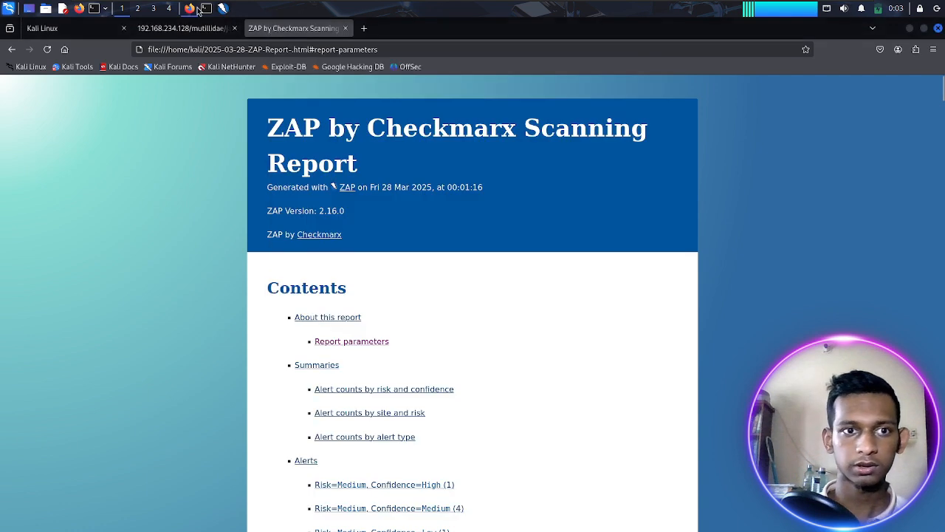
left_click(224, 9)
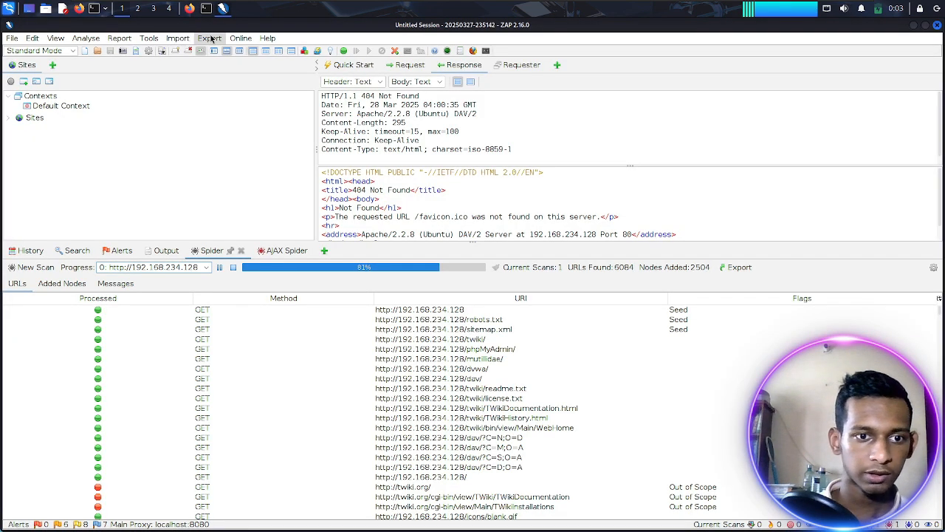
- Start generating a new report and set its template to Traditional PDF Report, checking the available themes
left_click(120, 41)
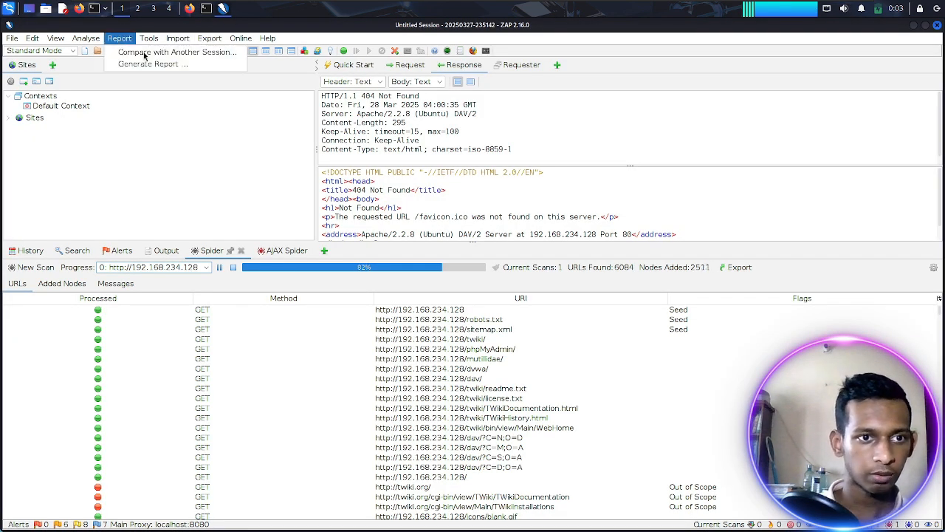
left_click(150, 65)
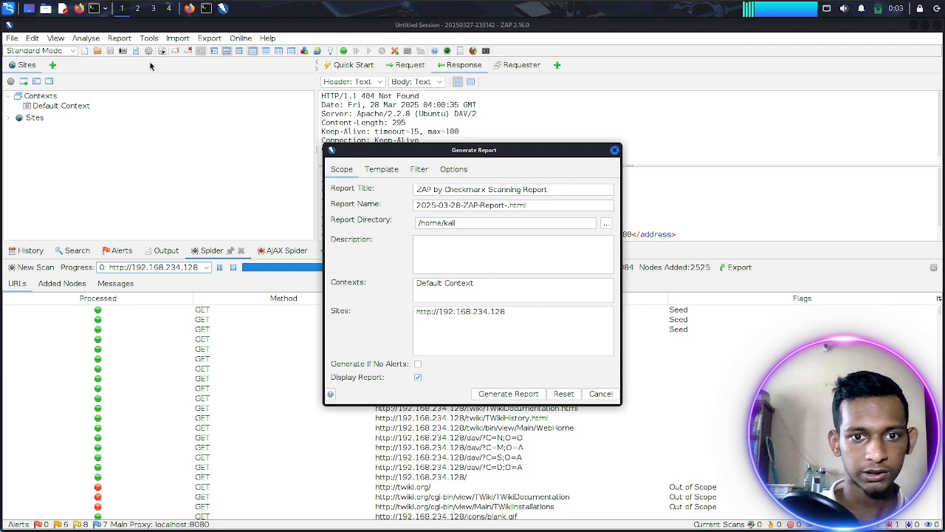
left_click(385, 171)
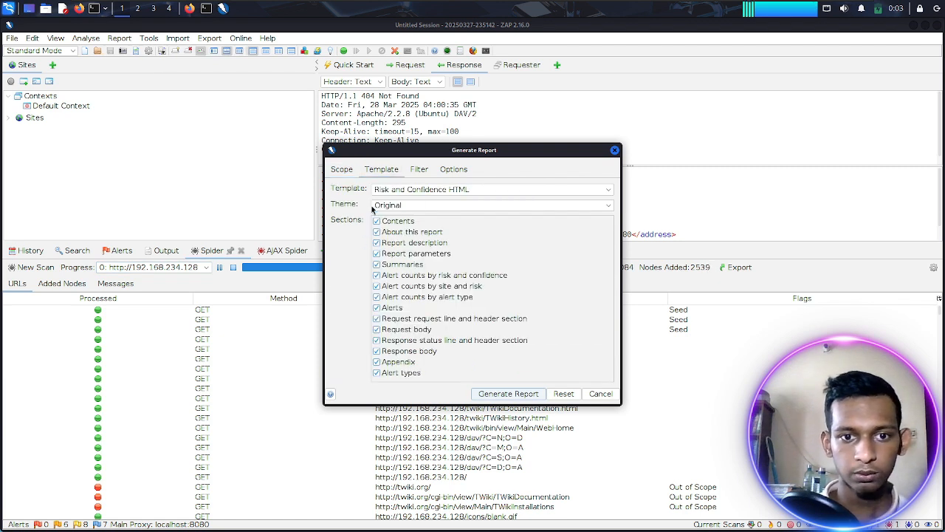
left_click(469, 190)
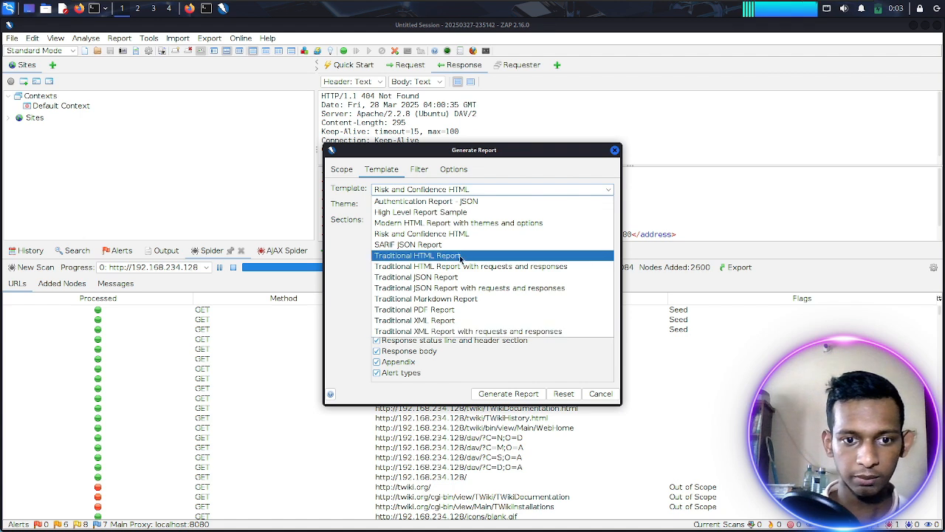
left_click(432, 312)
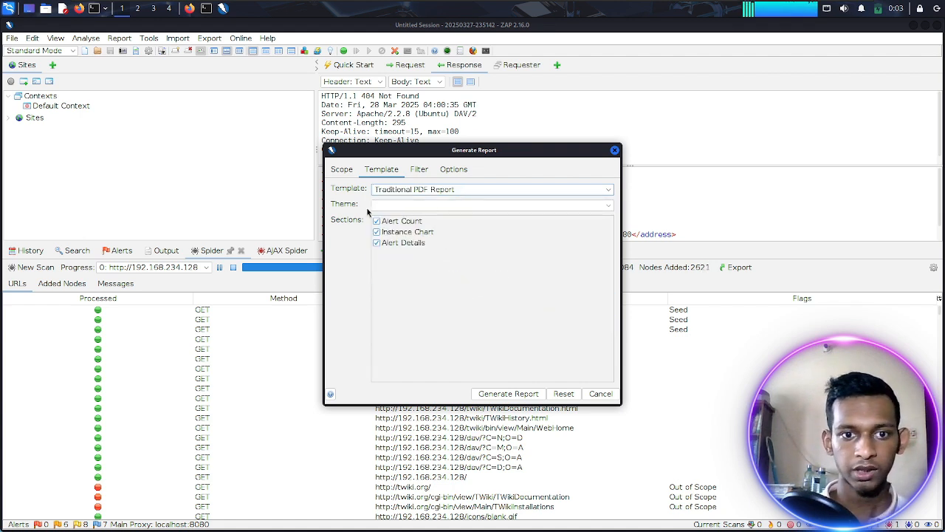
left_click(563, 204)
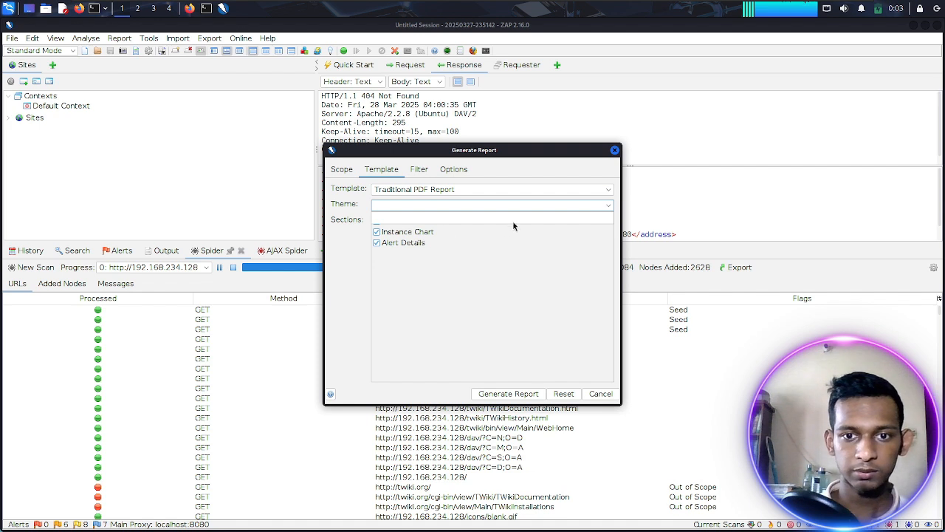
left_click(546, 243)
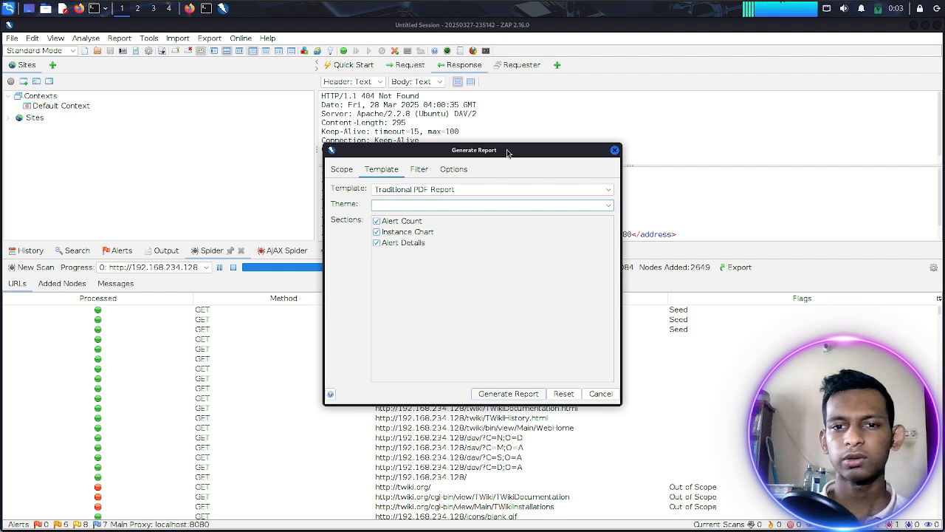
left_click_drag(506, 149, 529, 161)
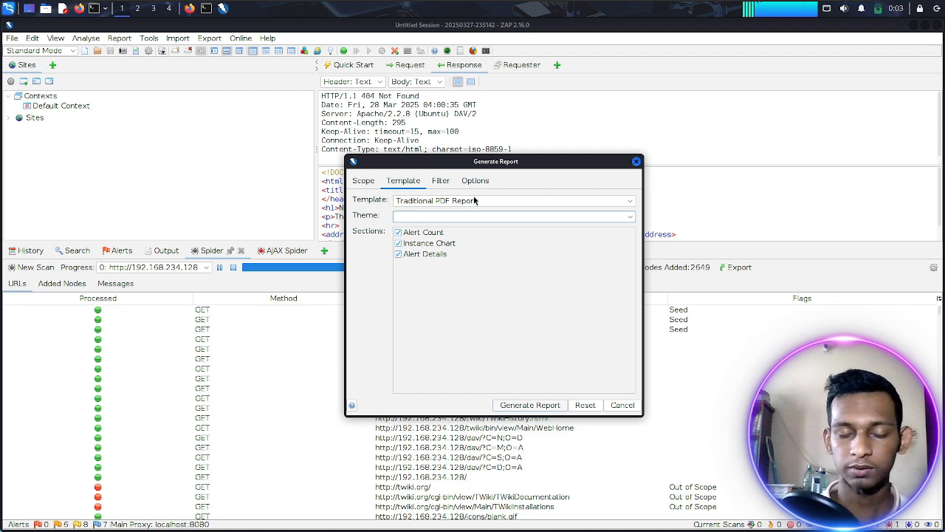
left_click_drag(604, 163, 555, 160)
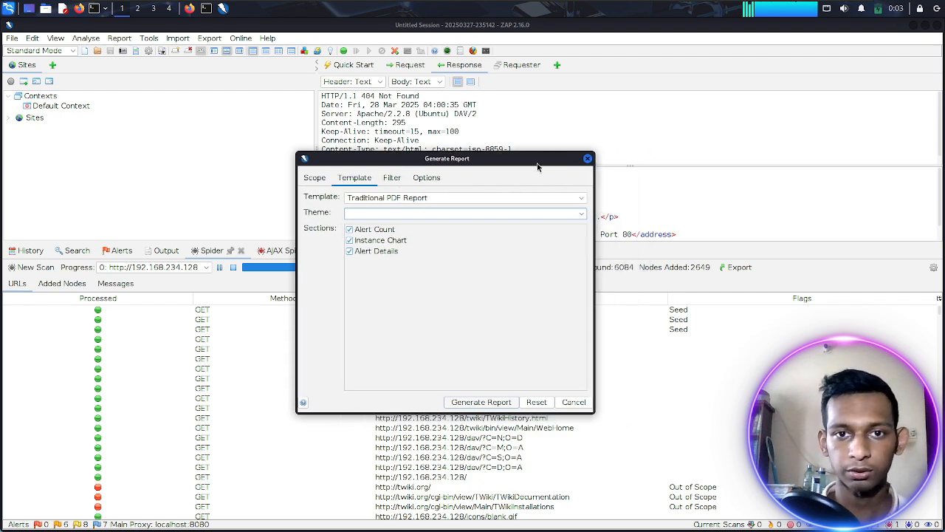
left_click_drag(521, 158, 540, 144)
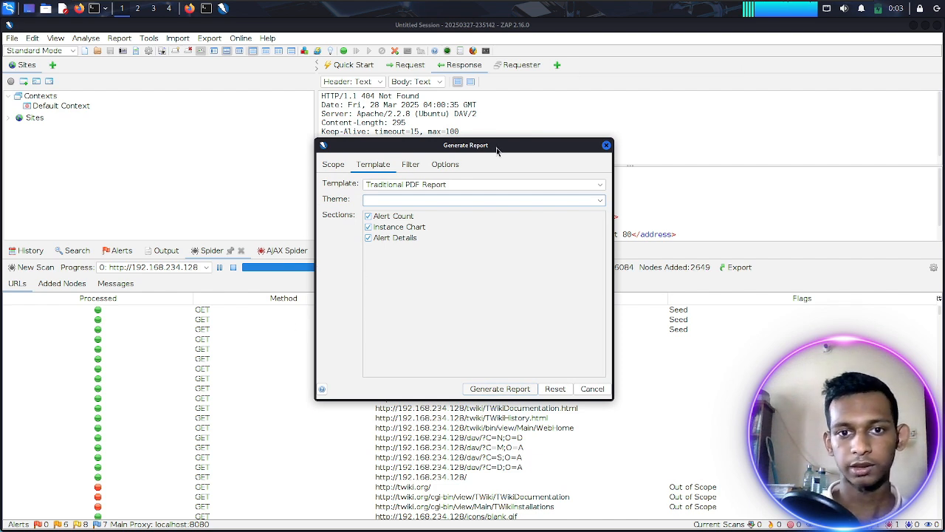
left_click_drag(491, 148, 516, 158)
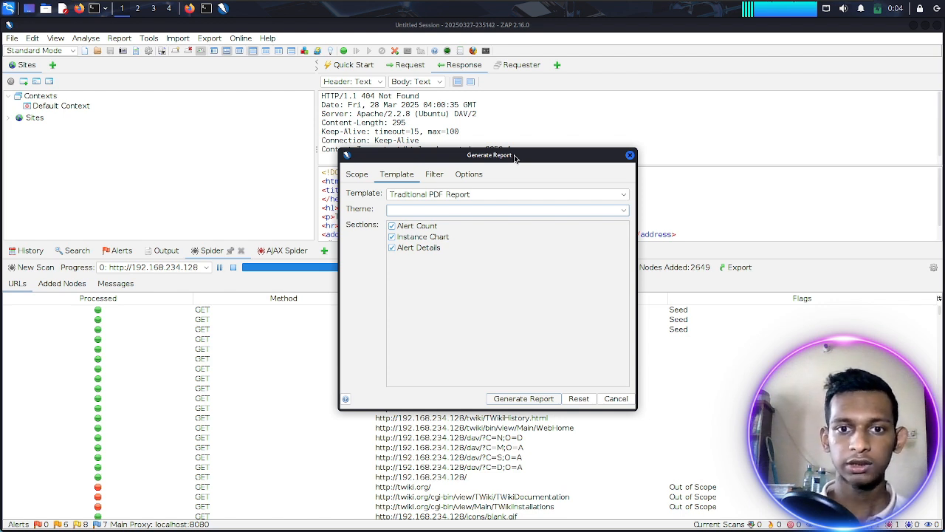
left_click_drag(515, 157, 569, 158)
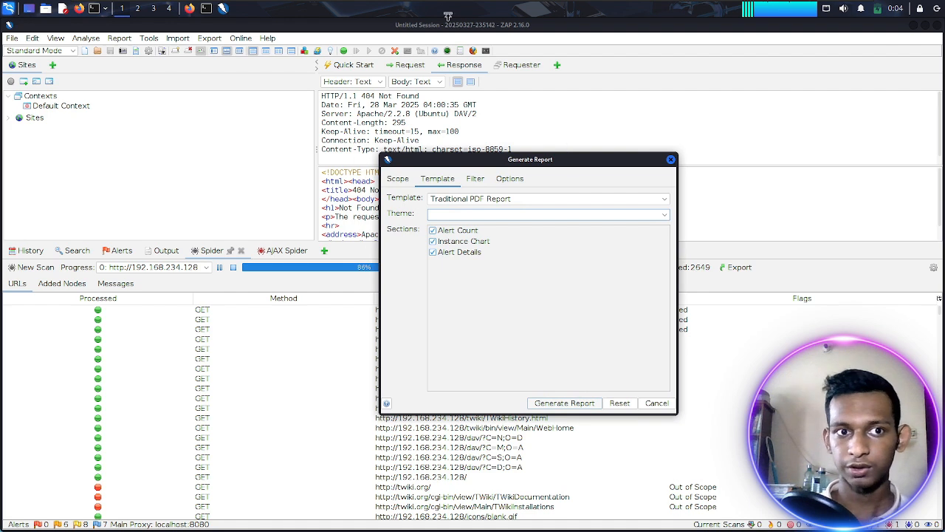